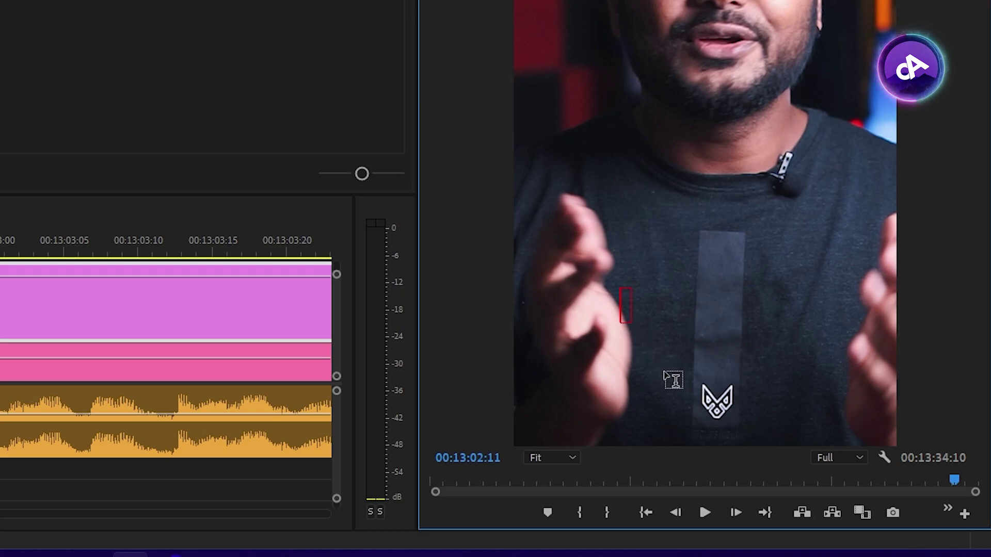
# Enter the placeholder text "dsdsdasd" over the video and align the start of its clip with the start of the video clip.
pyautogui.write('dsdsdasd')
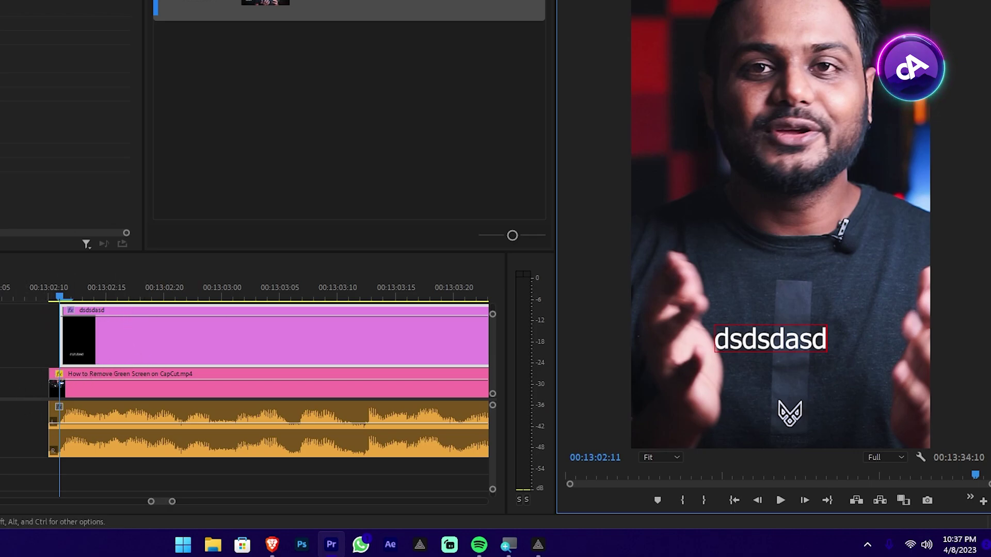
pyautogui.scroll(-4, 187, 328)
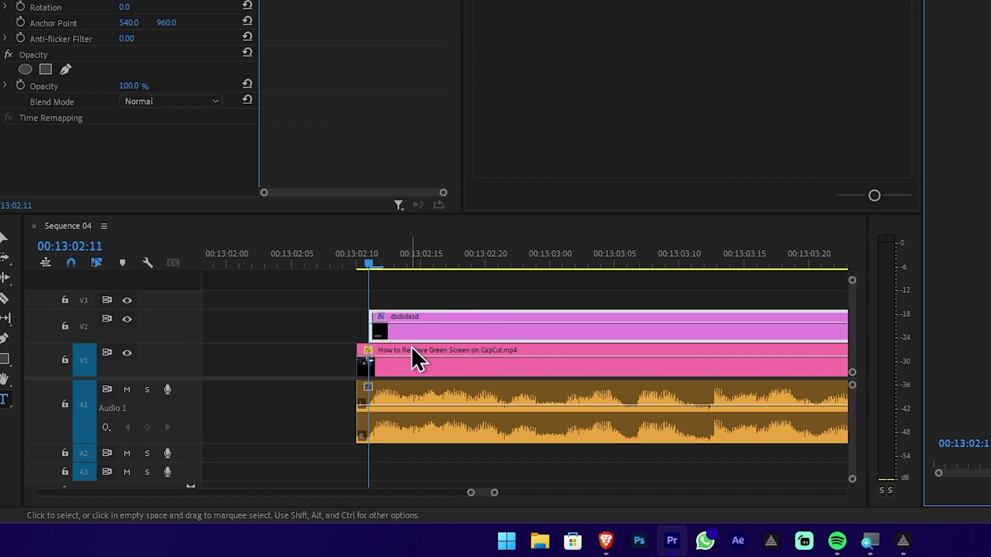
pyautogui.moveTo(416, 336); pyautogui.dragTo(407, 336)
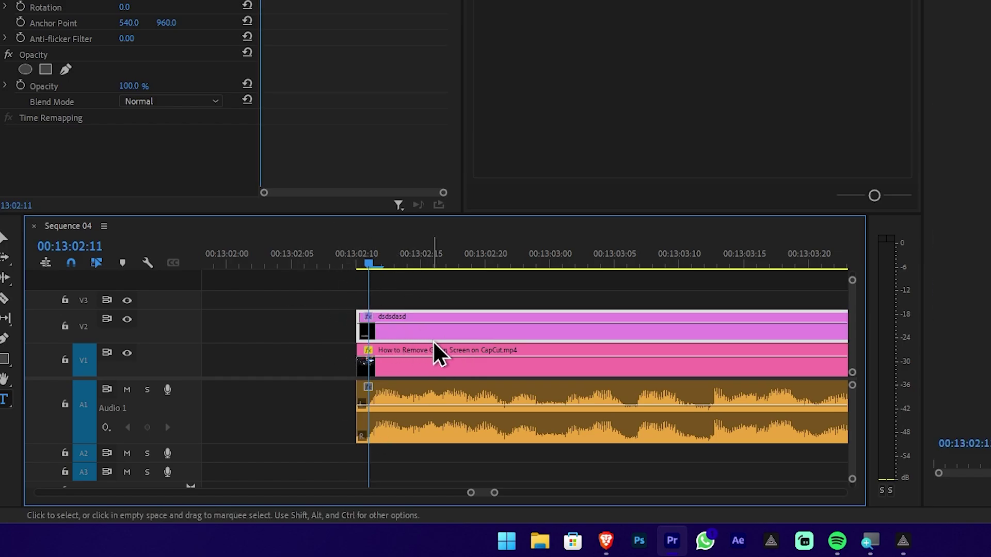
# Extend the text clip on V2 to the end of the video clip below it.
pyautogui.press('=')
pyautogui.press('-')
pyautogui.press('-')
pyautogui.press('-')
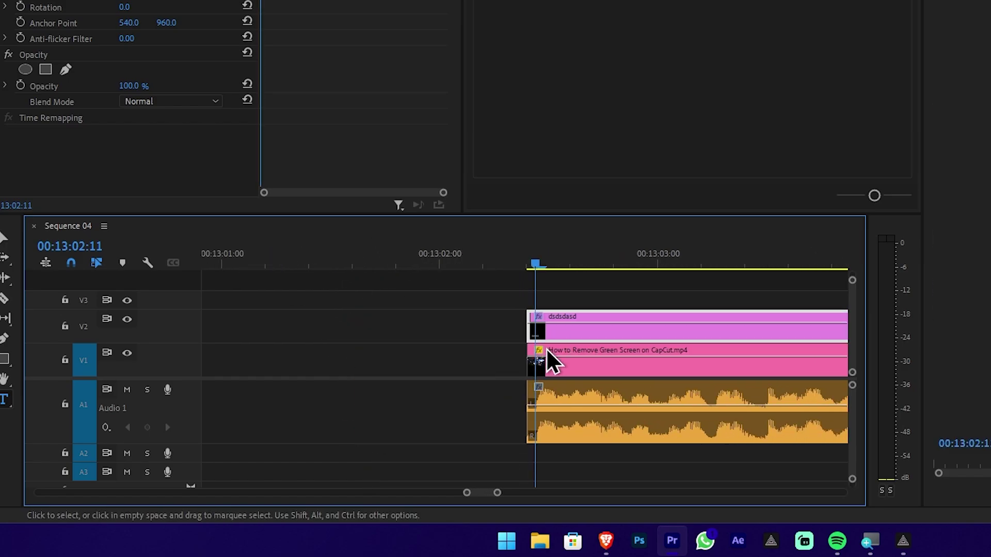
pyautogui.press('-')
pyautogui.press('-')
pyautogui.press('-')
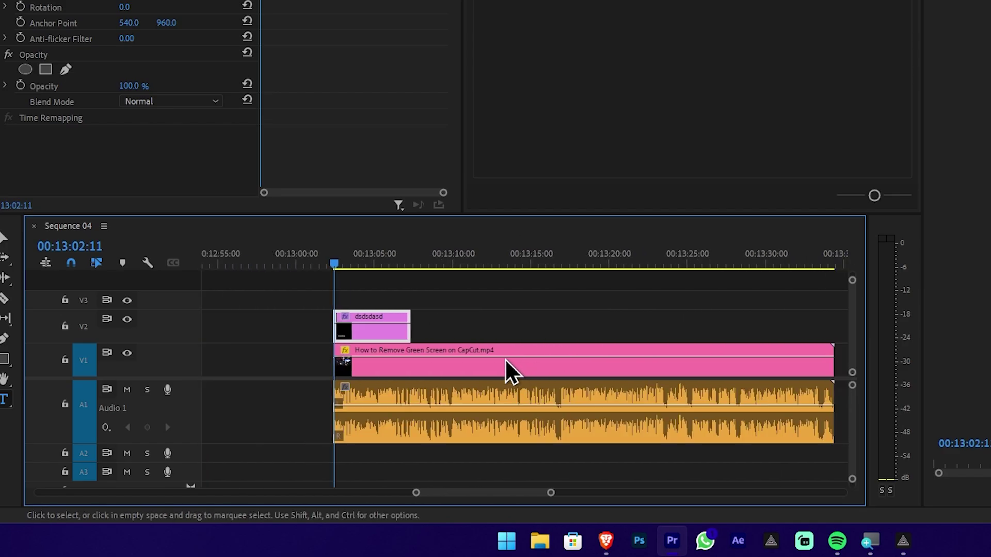
pyautogui.moveTo(450, 323); pyautogui.dragTo(690, 316)
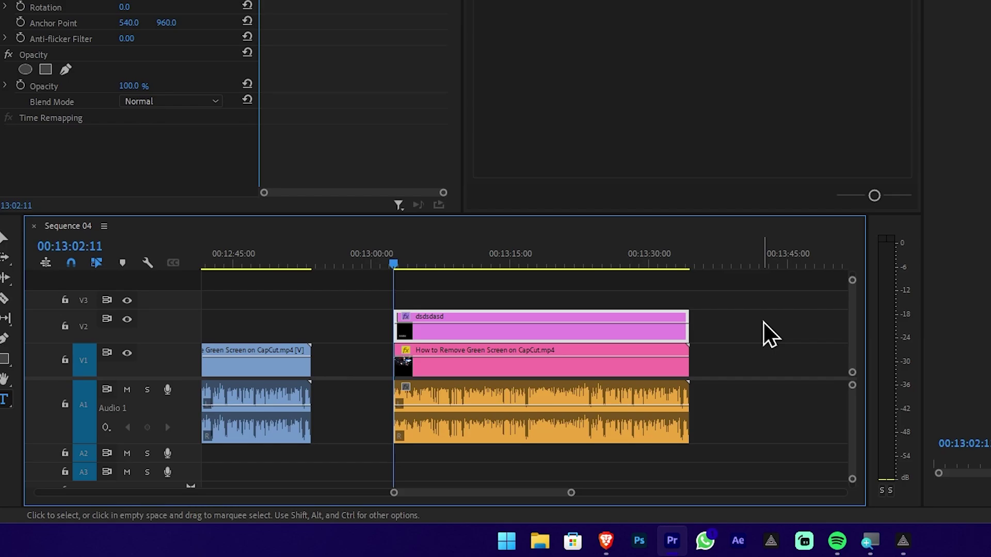
pyautogui.scroll(5, 748, 342)
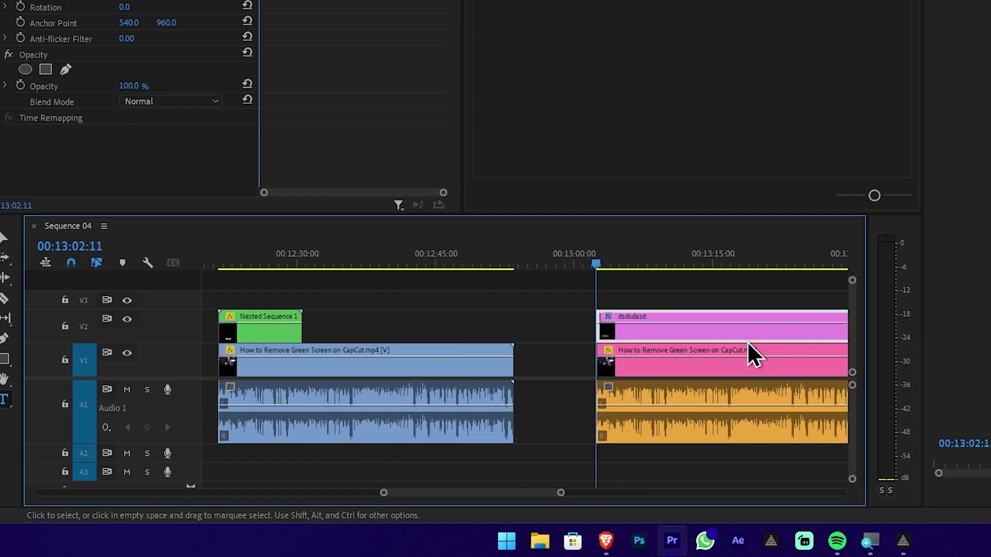
pyautogui.keyDown('alt'); pyautogui.scroll(3, 611, 362); pyautogui.keyUp('alt')
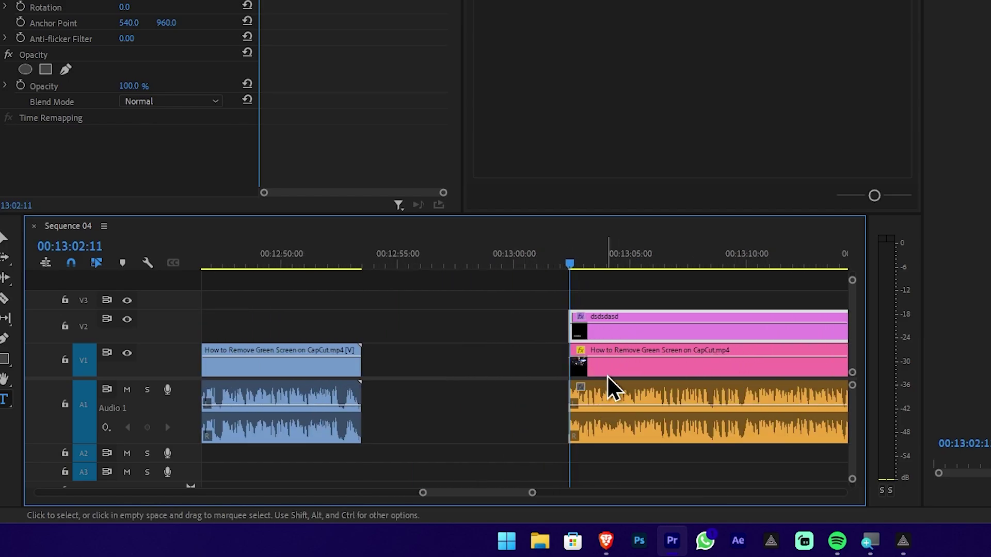
pyautogui.keyDown('alt'); pyautogui.scroll(5, 593, 376); pyautogui.keyUp('alt')
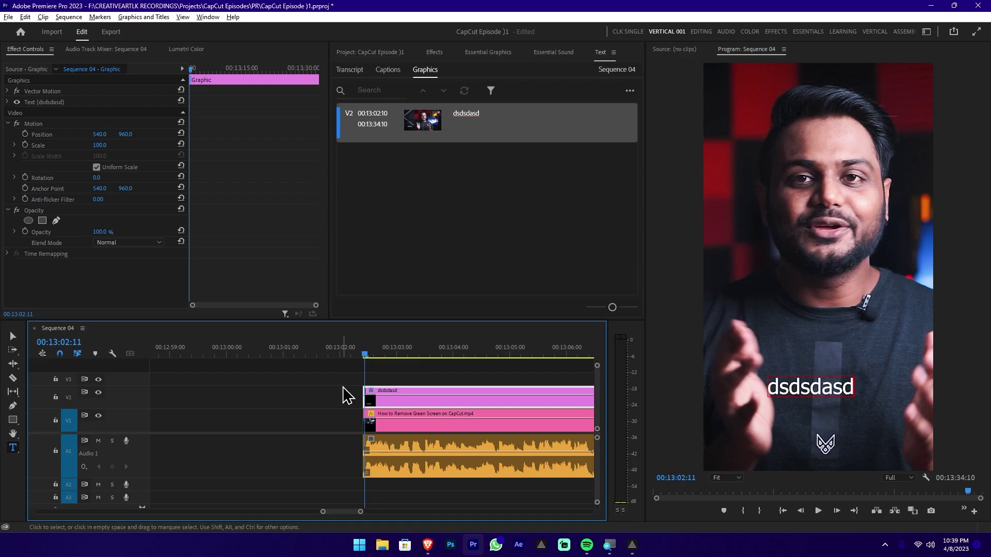
pyautogui.scroll(1, 343, 393)
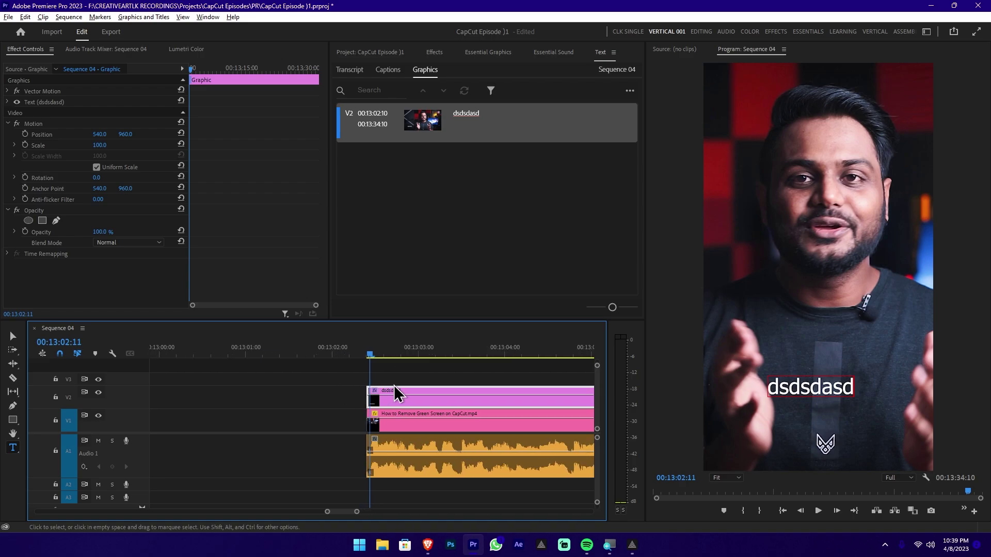
# Select the placeholder text in the video frame and show its Essential Graphics editing settings.
pyautogui.doubleClick(826, 387)
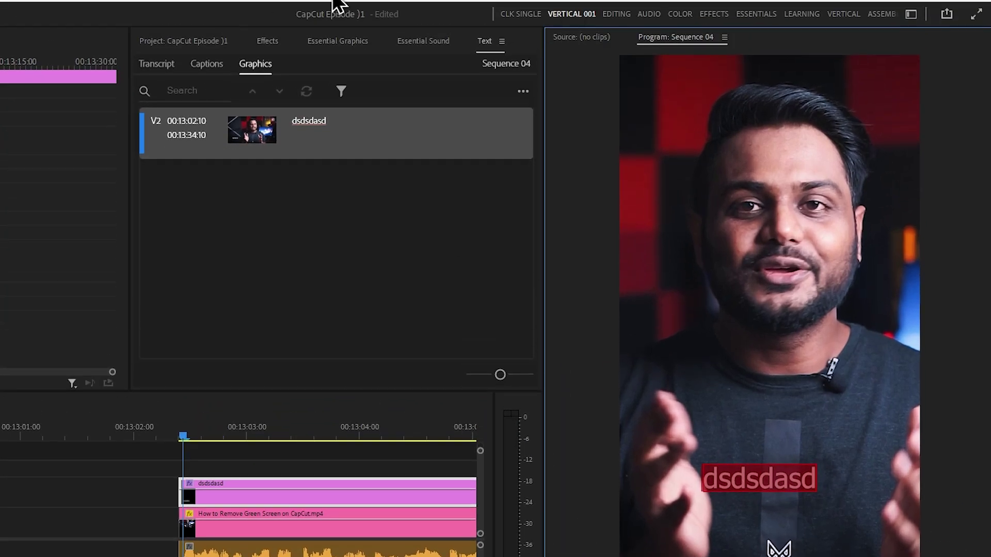
pyautogui.click(336, 0)
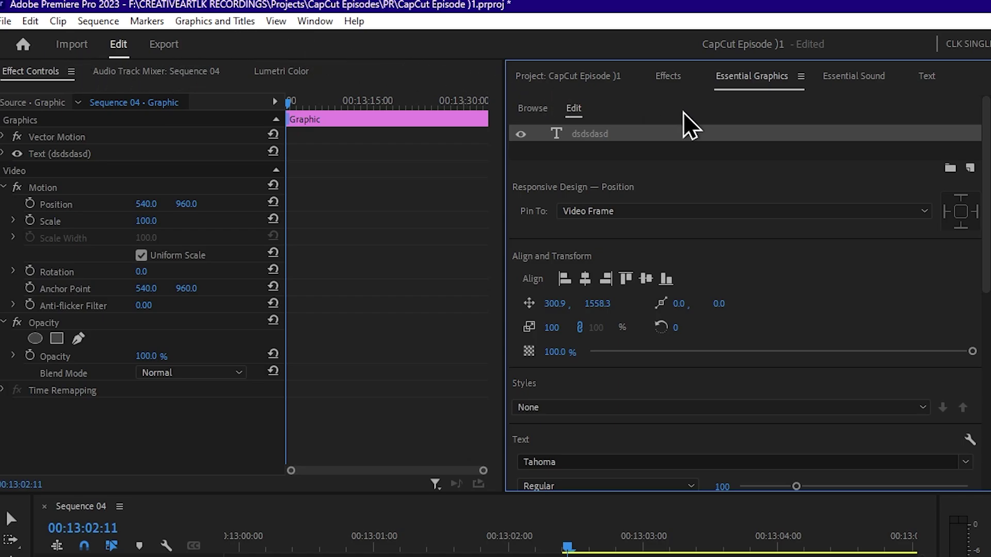
pyautogui.click(314, 23)
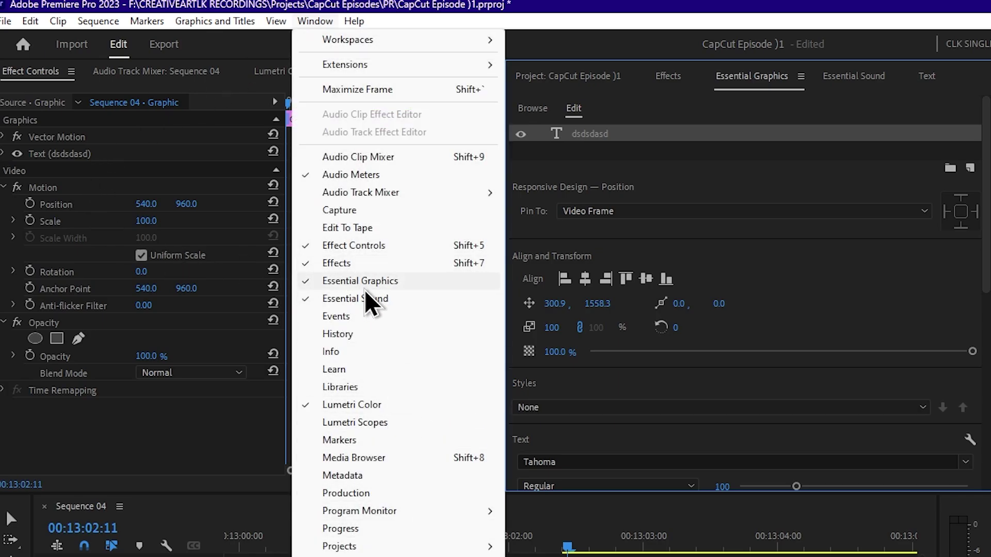
pyautogui.click(714, 299)
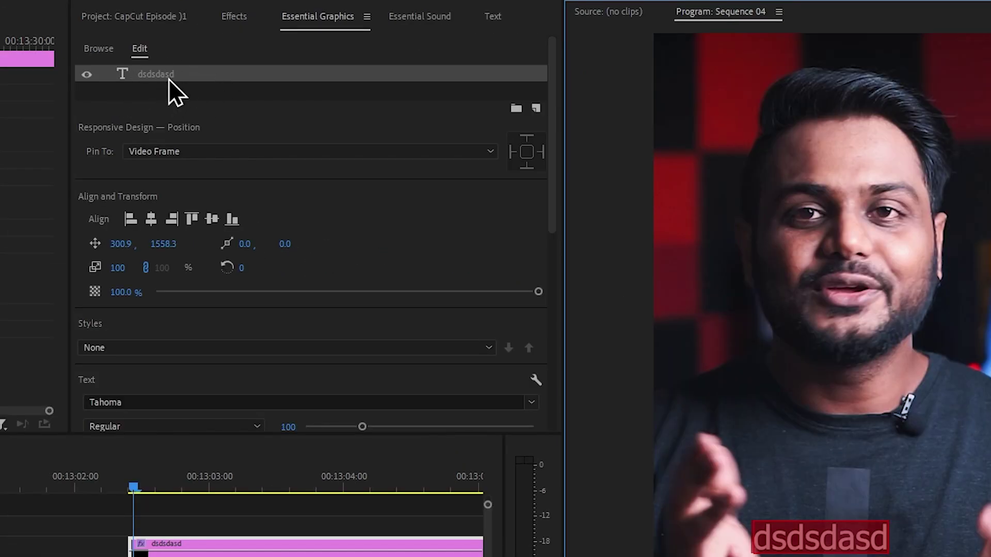
pyautogui.click(179, 74)
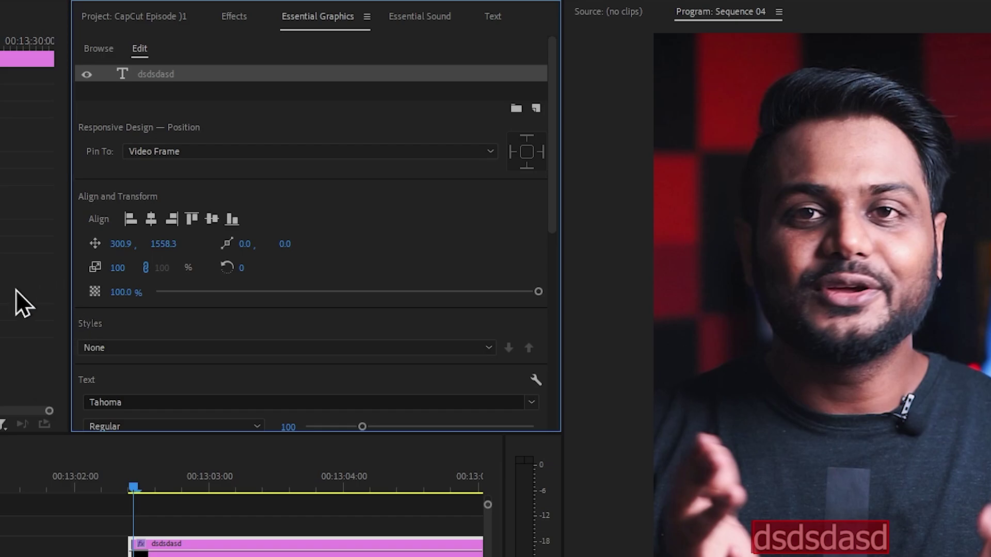
# Search the fonts for "fm", preview several Sinhala fonts on the text and set it to FMBasuru.
pyautogui.scroll(-5, 76, 219)
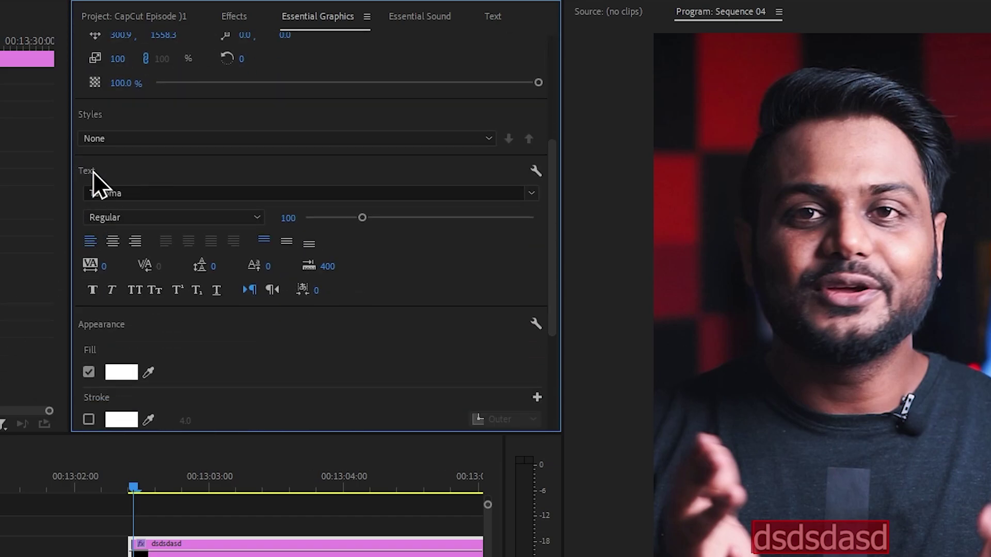
pyautogui.click(138, 192)
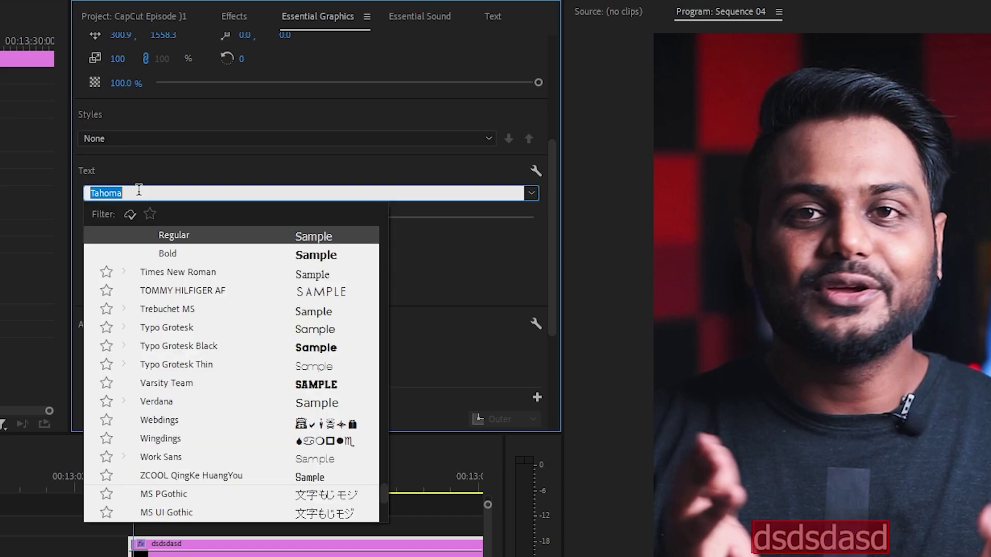
pyautogui.write('fm')
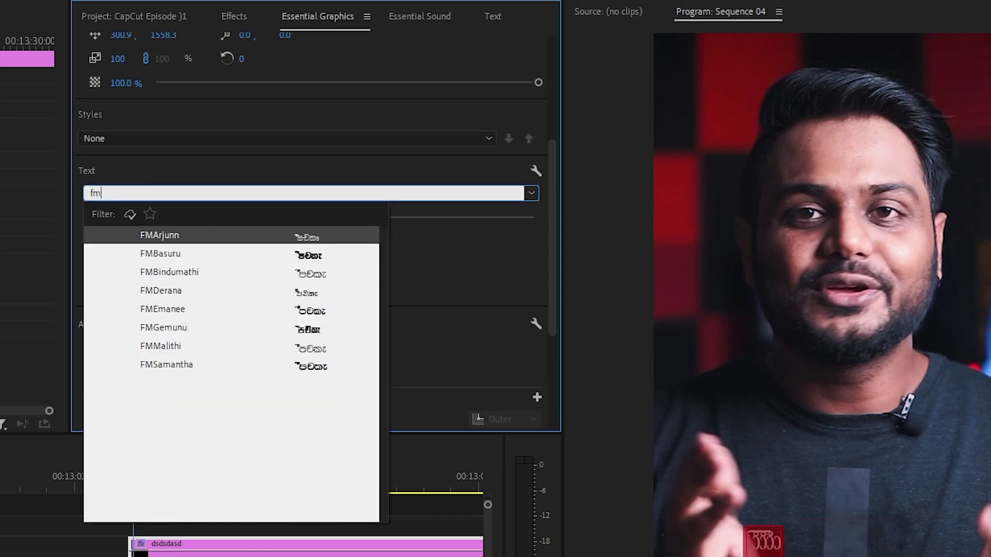
pyautogui.press('Down')
pyautogui.press('Down')
pyautogui.press('Down')
pyautogui.press('Down')
pyautogui.press('Up')
pyautogui.press('Up')
pyautogui.press('Up')
pyautogui.press('Up')
pyautogui.press('Down')
pyautogui.press('Down')
pyautogui.press('Down')
pyautogui.press('Down')
pyautogui.press('Down')
pyautogui.press('Down')
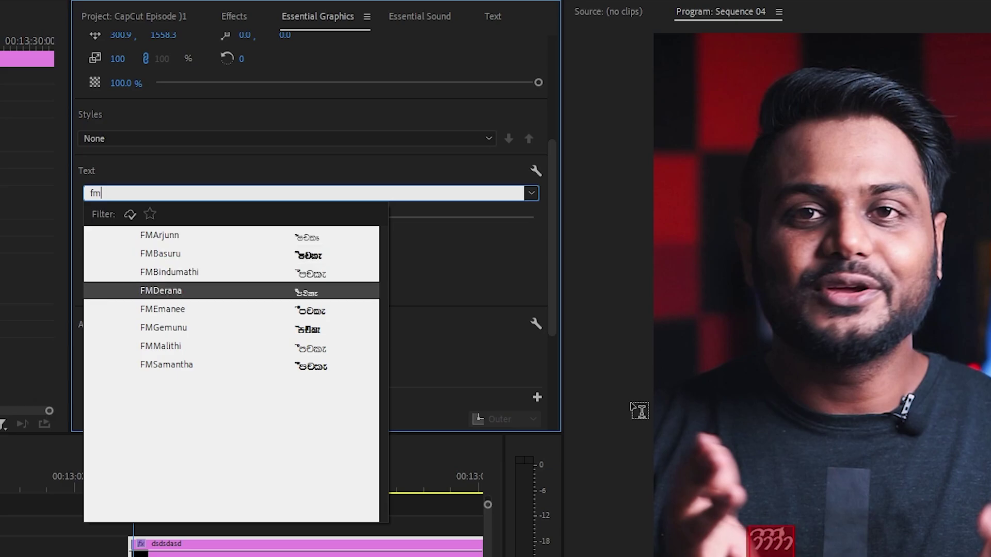
pyautogui.press('Up')
pyautogui.press('Up')
pyautogui.press('Up')
pyautogui.press('Up')
pyautogui.press('Up')
pyautogui.press('Up')
pyautogui.press('Return')
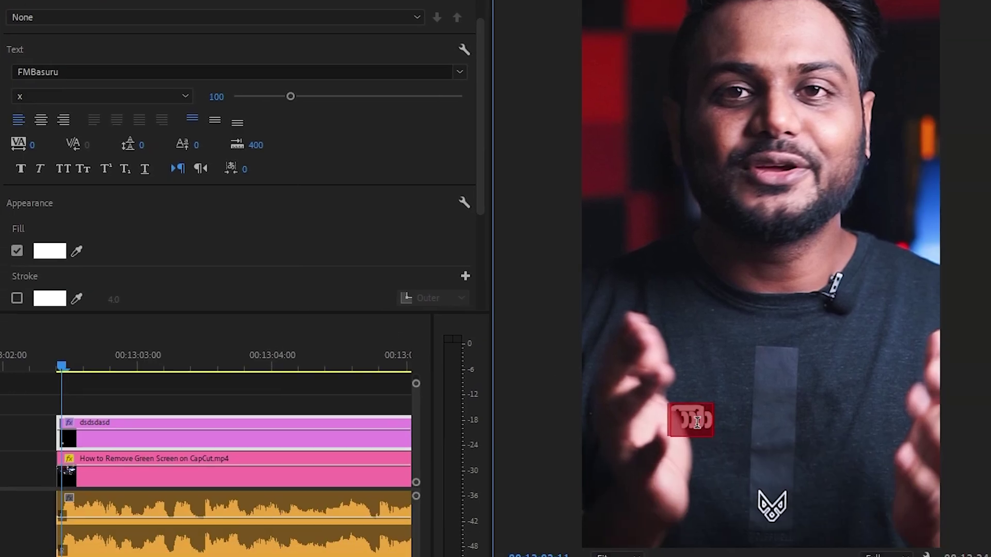
# Replace the placeholder text with "isxy," to spell the word සිංහල in the Sinhala font.
pyautogui.doubleClick(696, 422)
pyautogui.write('isxy,')
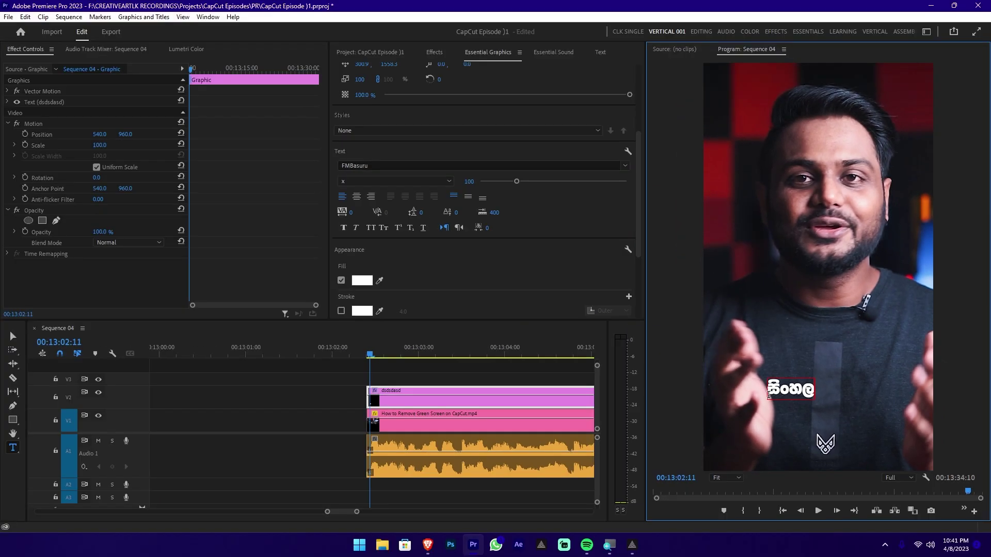
# Launch the Sinhala keyhelp application and enable its Sinhala typing.
pyautogui.press('super')
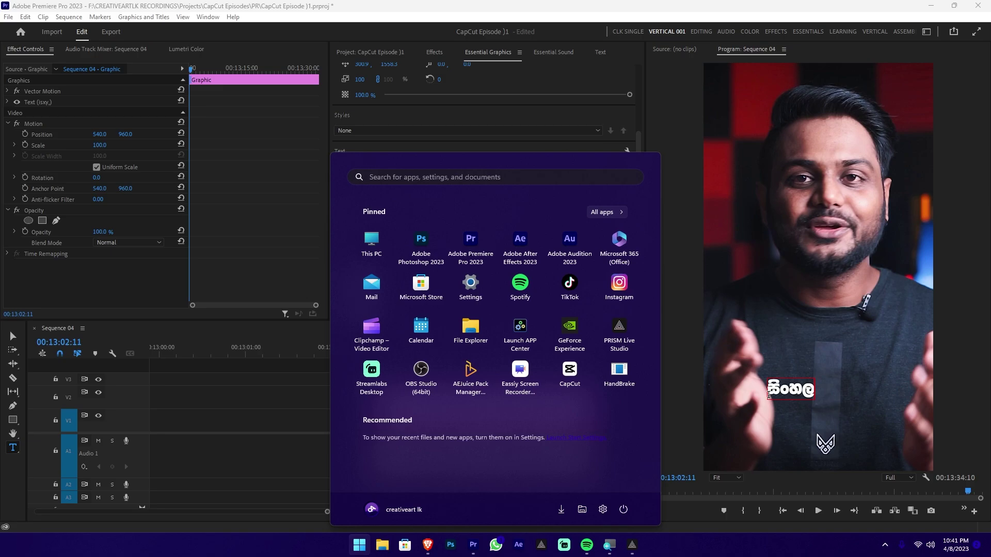
pyautogui.write('sinha')
pyautogui.press('Return')
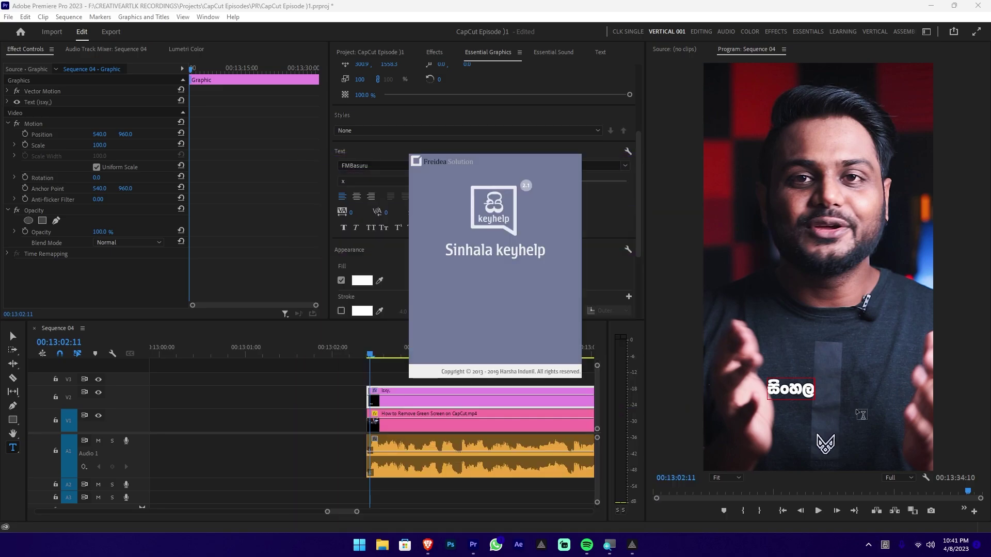
pyautogui.rightClick(885, 545)
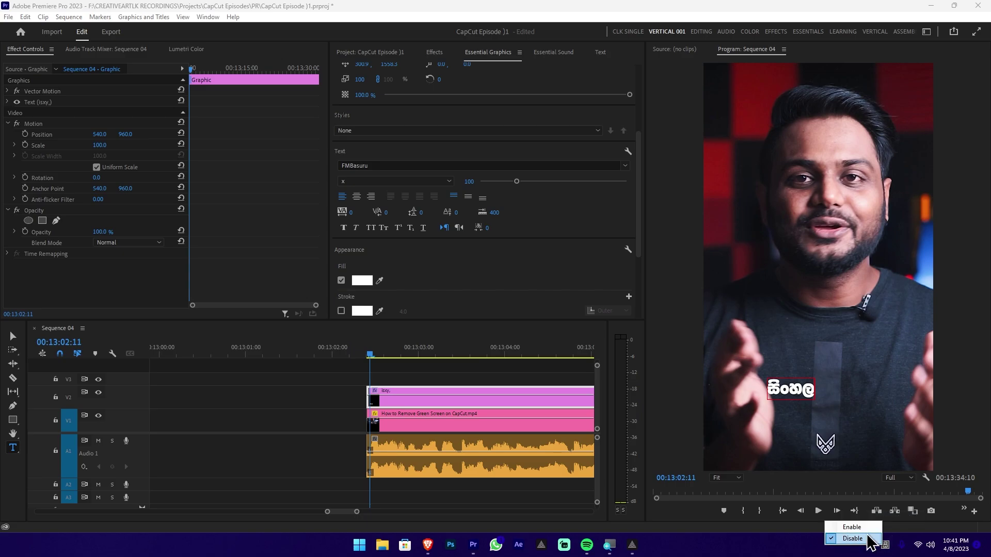
pyautogui.click(859, 527)
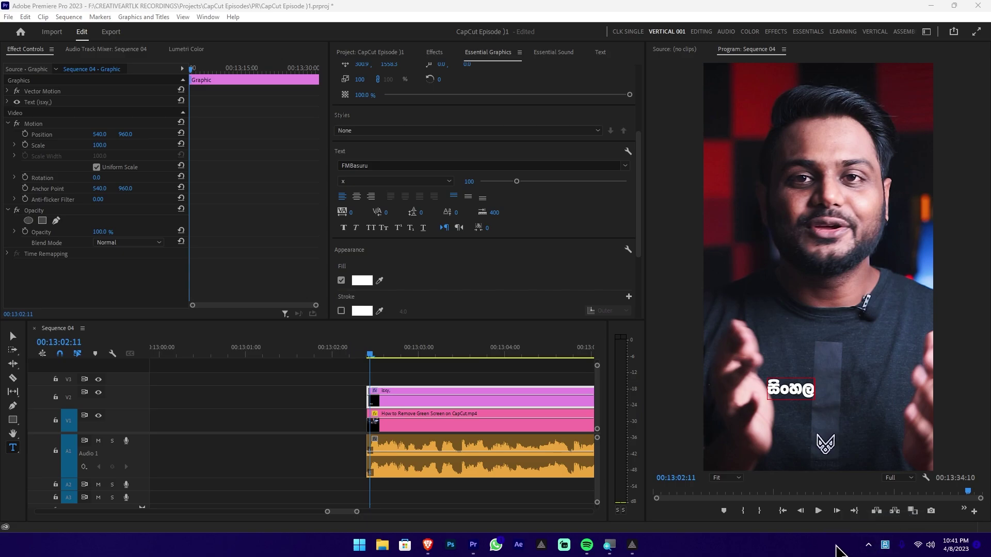
# Centre-align the Sinhala text and centre it horizontally in the video frame.
pyautogui.click(802, 387)
pyautogui.doubleClick(802, 388)
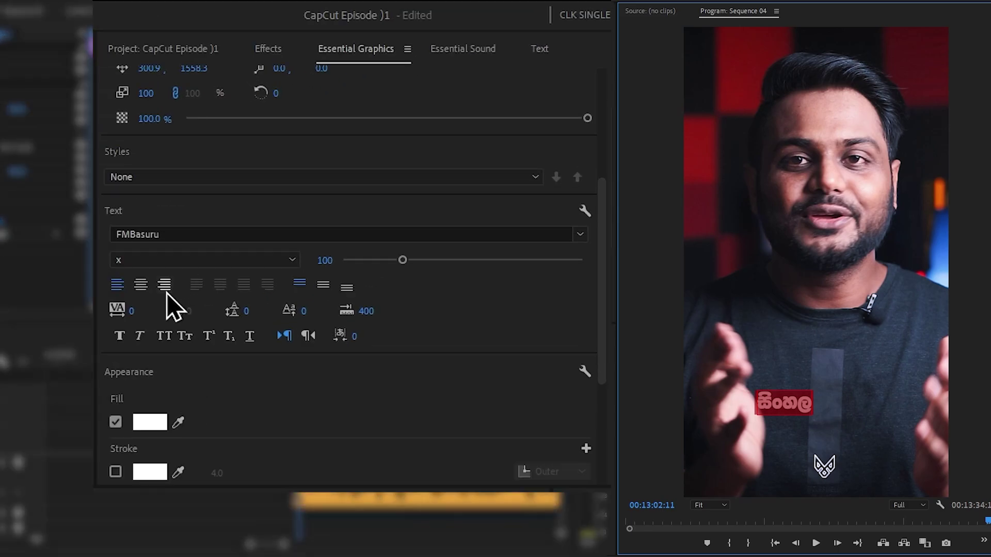
pyautogui.click(140, 285)
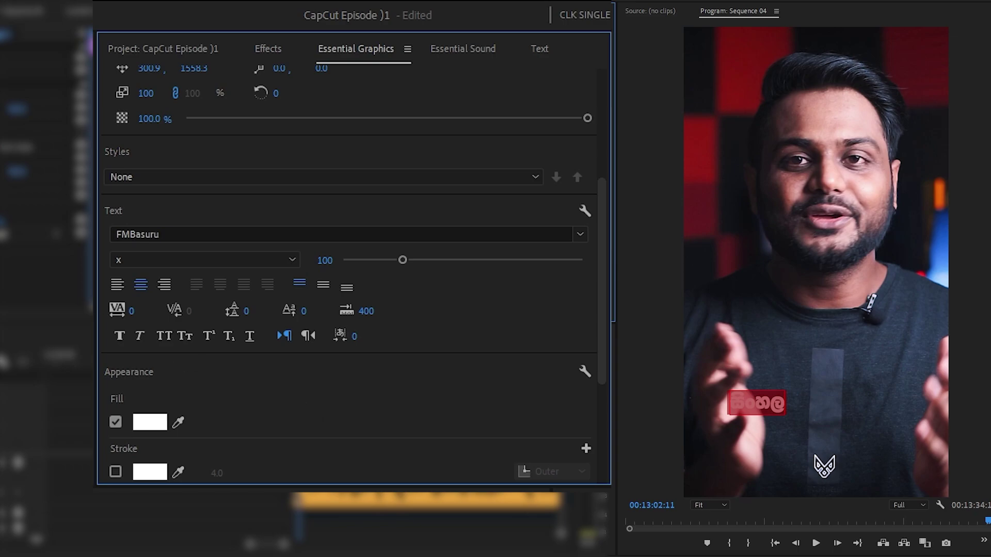
pyautogui.scroll(5, 111, 168)
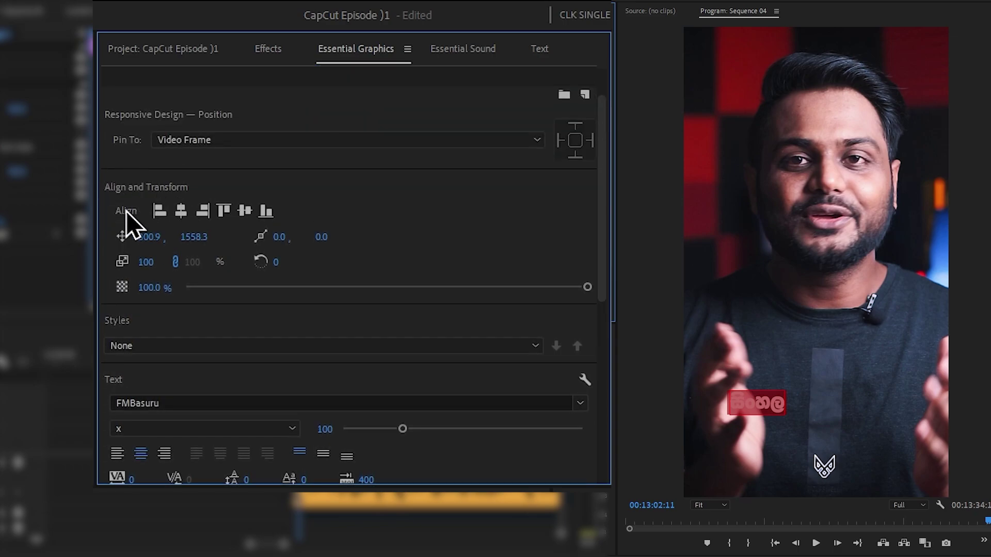
pyautogui.click(181, 211)
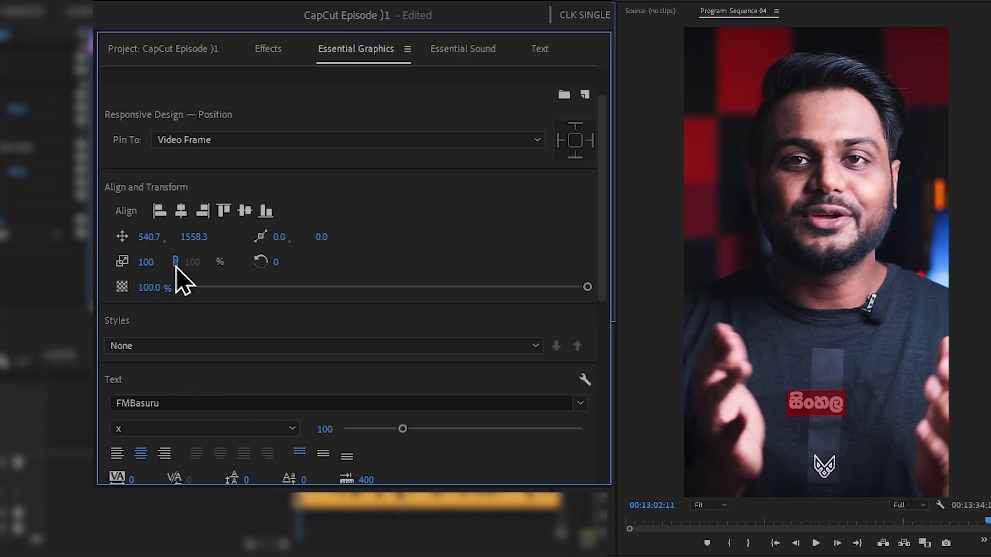
# Scale the Sinhala text to 135% and set its vertical position to 1628.3.
pyautogui.click(148, 267)
pyautogui.moveTo(149, 266)
pyautogui.mouseDown()
pyautogui.moveTo(185, 267)
pyautogui.moveTo(166, 267)
pyautogui.mouseUp()
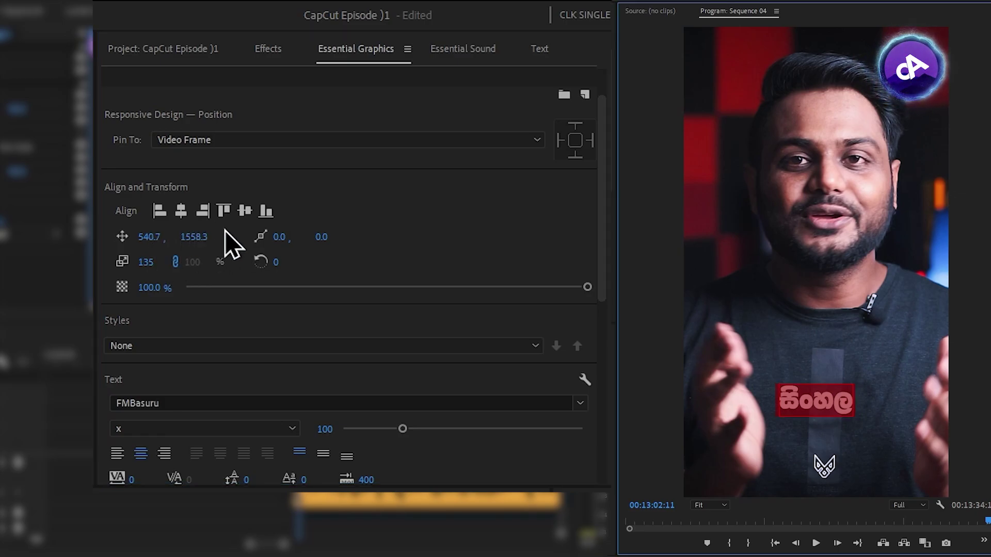
pyautogui.moveTo(194, 238); pyautogui.dragTo(232, 239)
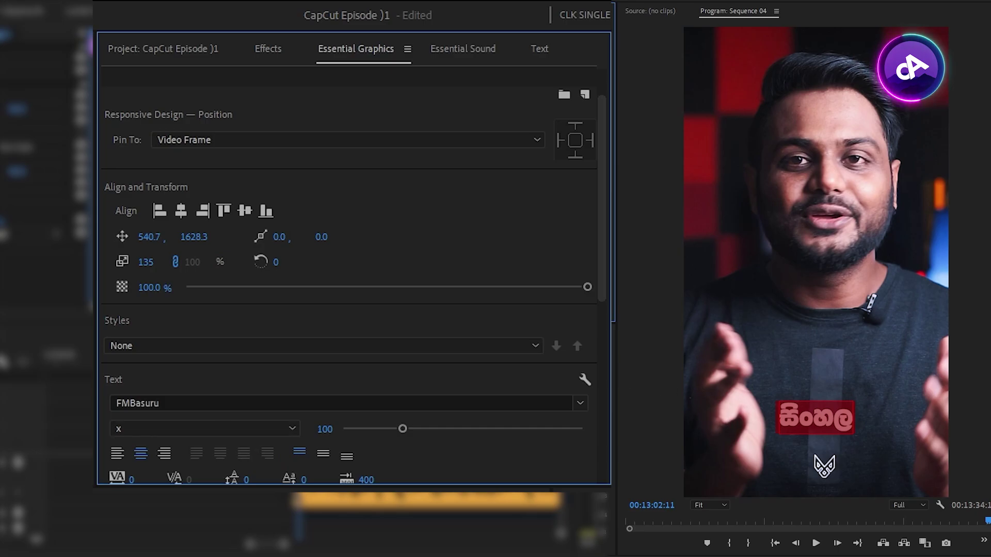
# Enable the stroke on the Sinhala caption and set its colour to black.
pyautogui.scroll(-10, 127, 320)
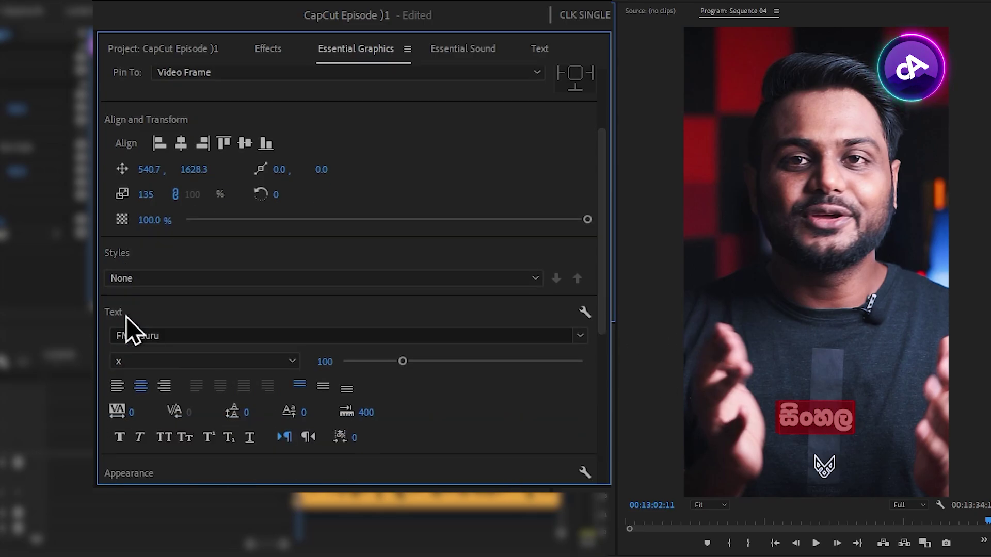
pyautogui.scroll(-1, 118, 320)
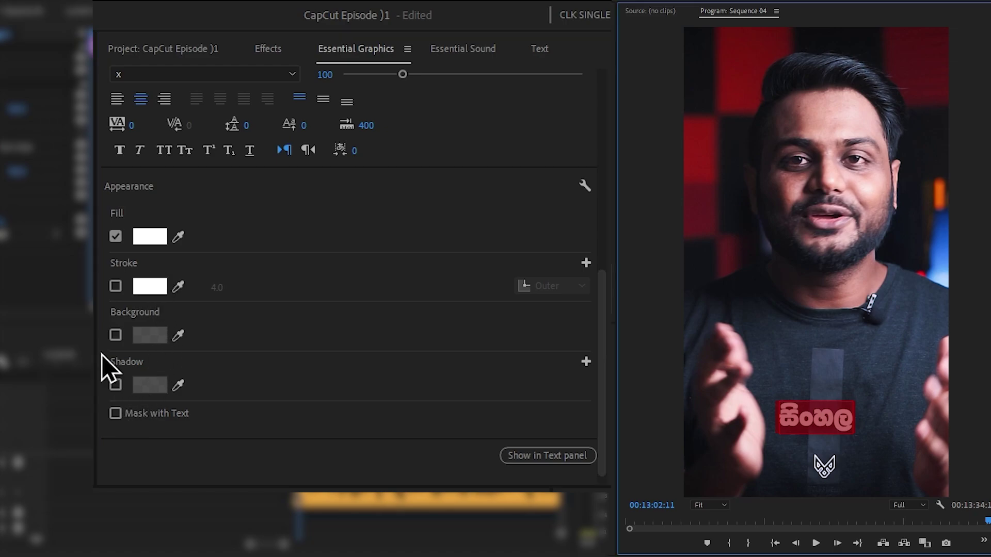
pyautogui.click(779, 422)
pyautogui.click(135, 203)
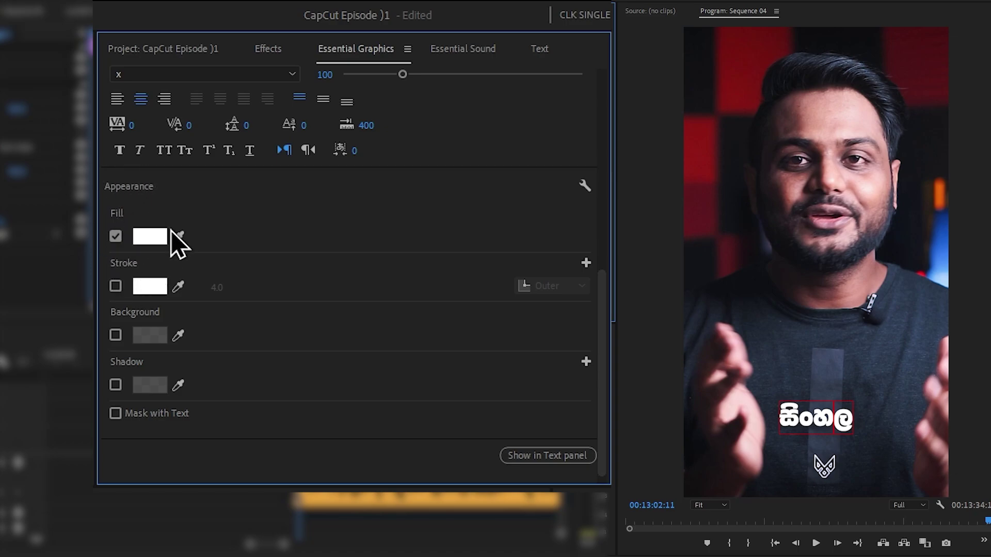
pyautogui.click(116, 286)
pyautogui.click(152, 287)
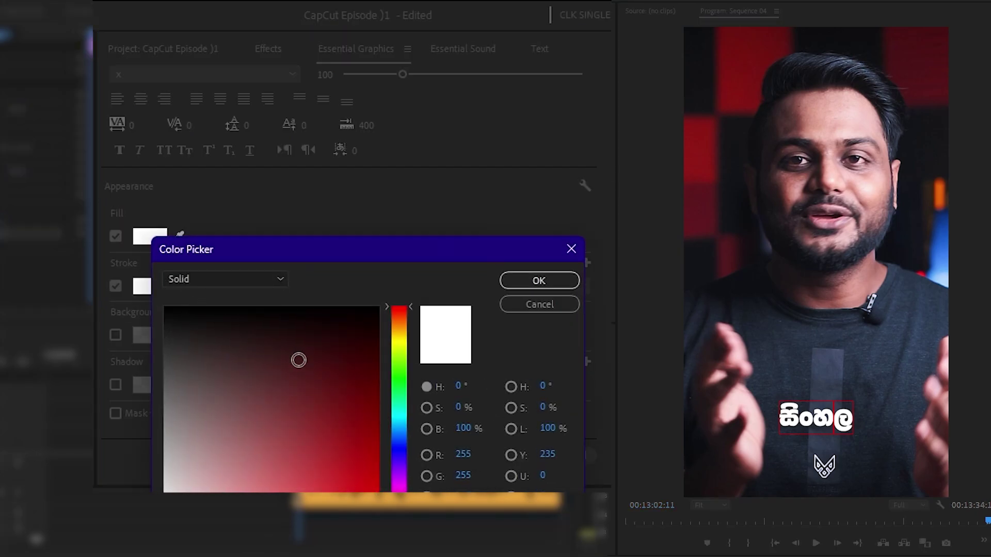
pyautogui.moveTo(299, 358); pyautogui.dragTo(420, 263)
pyautogui.click(529, 281)
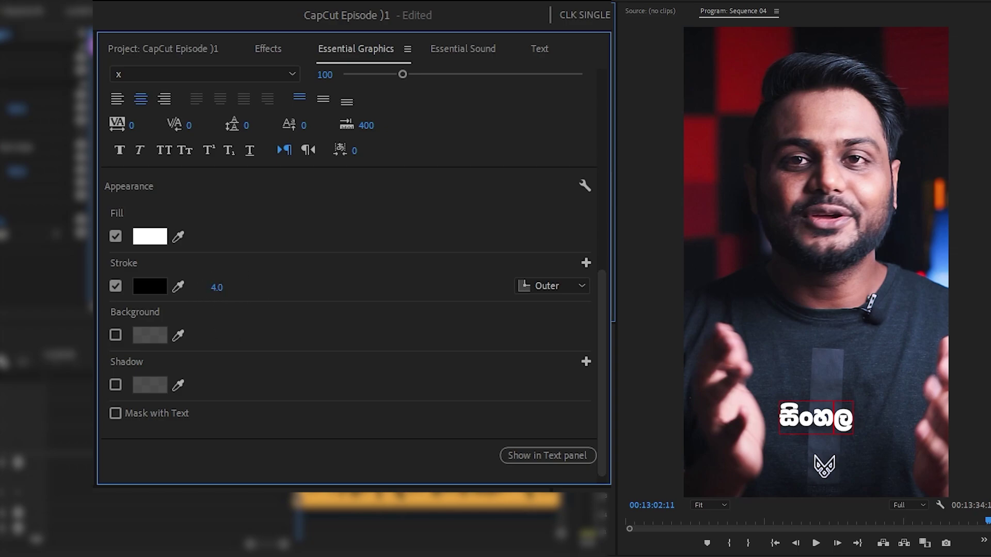
# Set the caption's stroke width to 5.
pyautogui.click(217, 288)
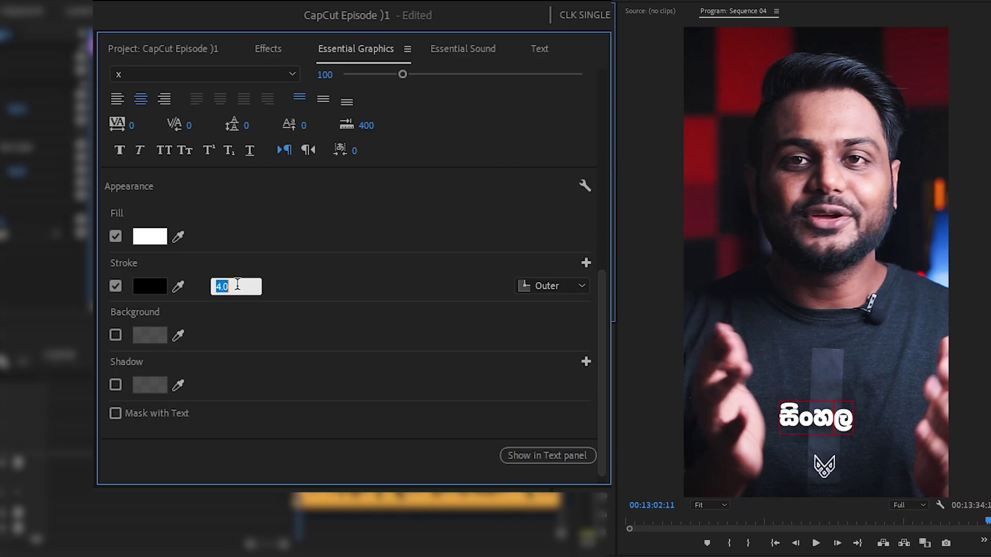
pyautogui.write('5')
pyautogui.press('Return')
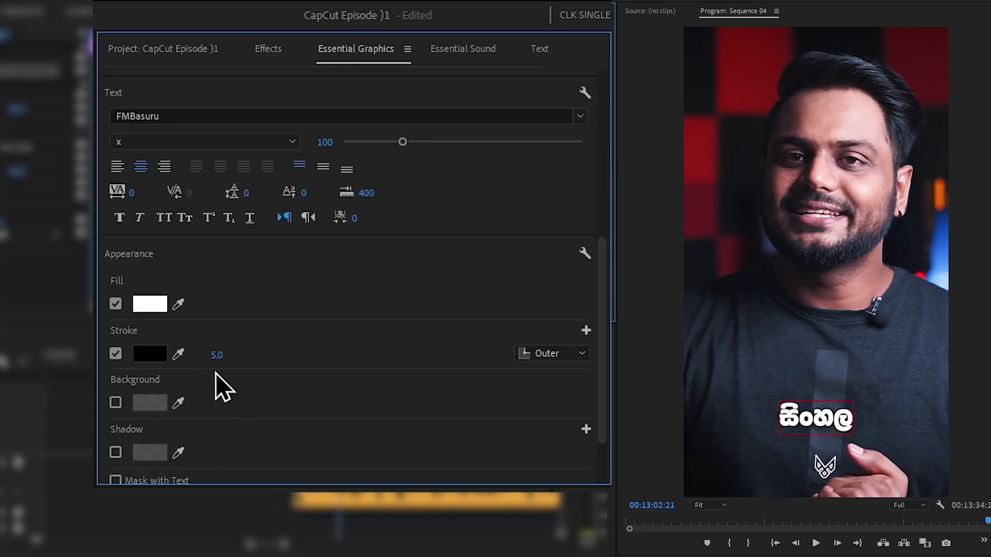
# Enable a black shadow on the Sinhala caption with 100% opacity.
pyautogui.scroll(-1, 263, 387)
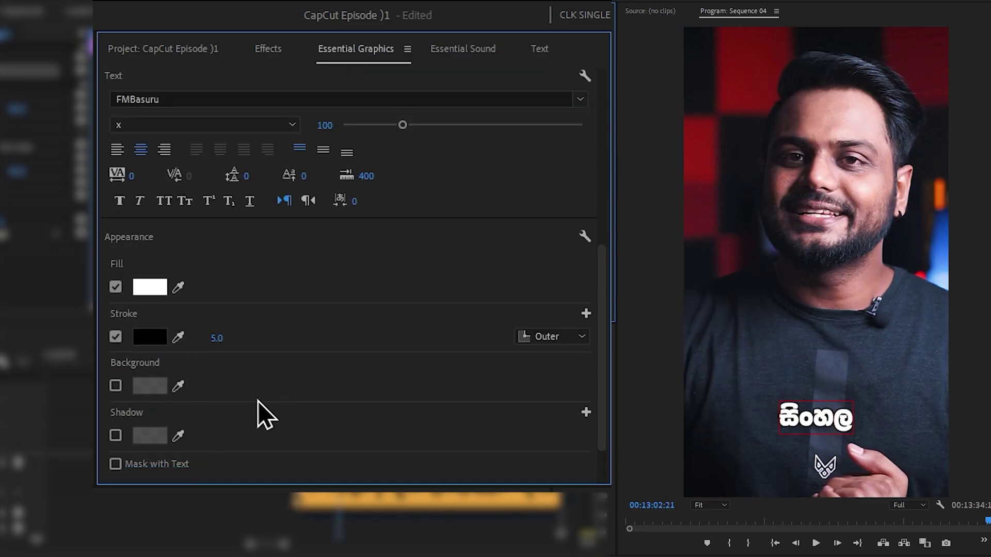
pyautogui.scroll(-1, 242, 416)
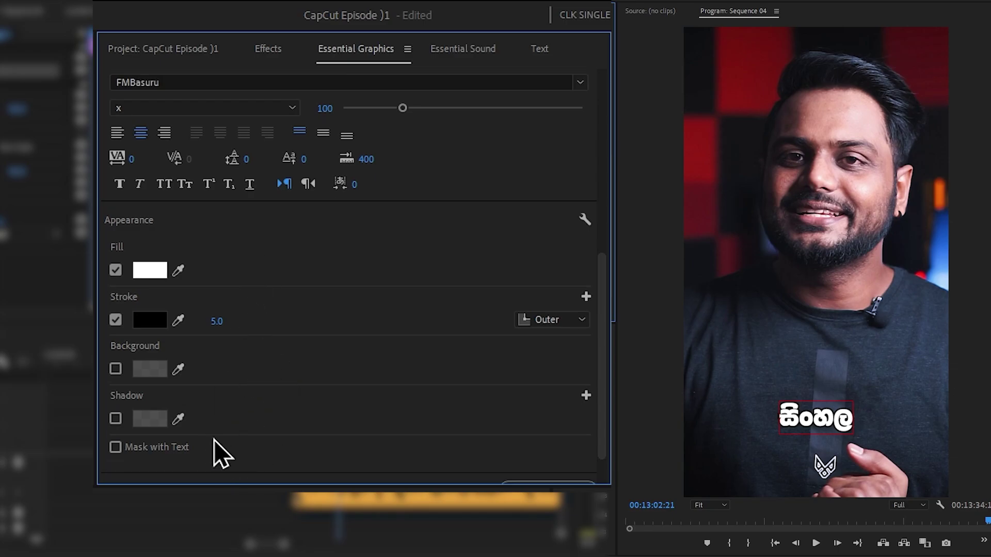
pyautogui.click(116, 419)
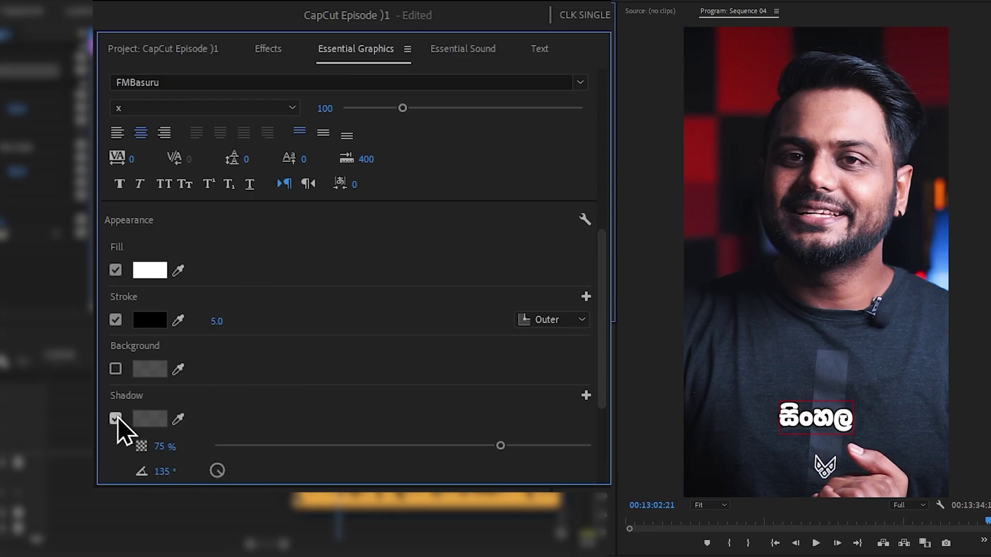
pyautogui.click(157, 420)
pyautogui.click(374, 344)
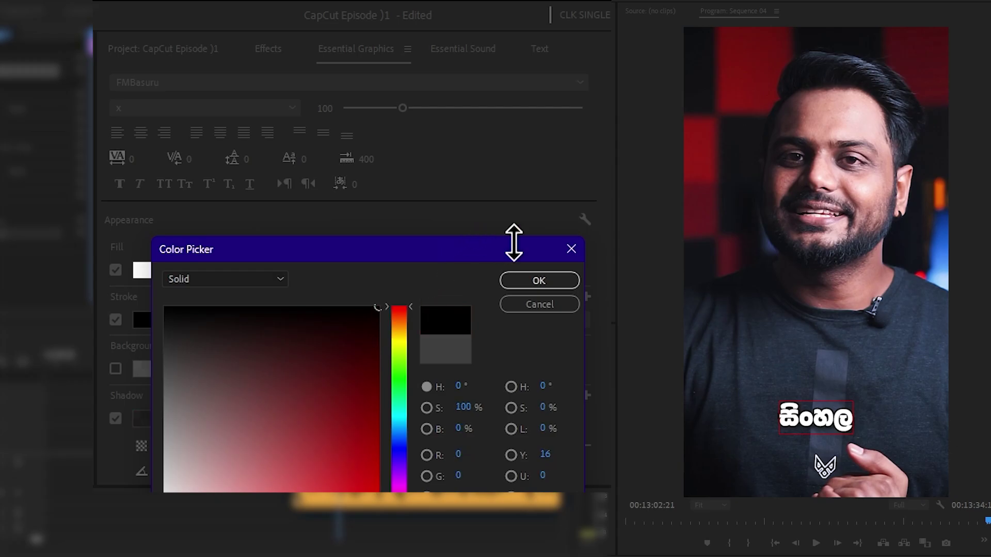
pyautogui.click(542, 282)
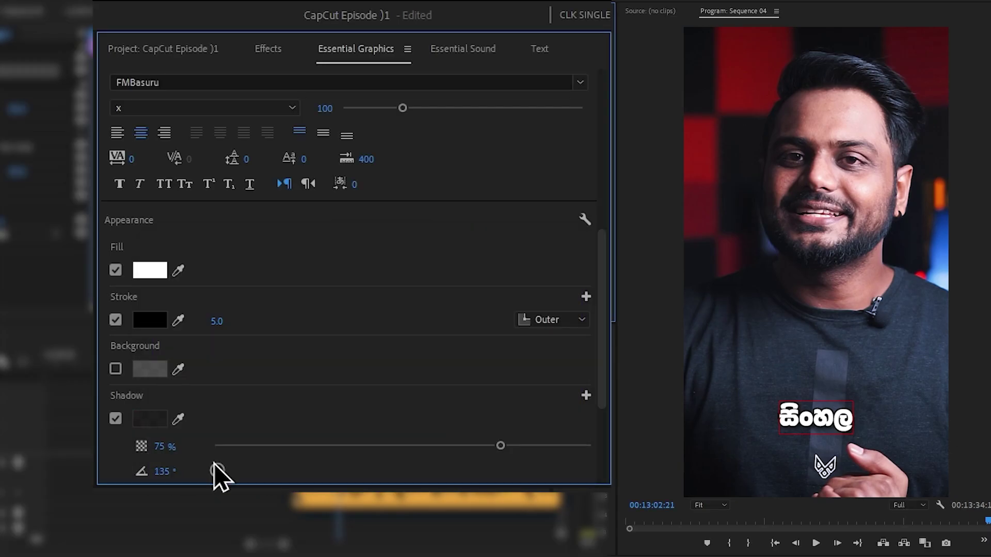
pyautogui.scroll(-2, 263, 454)
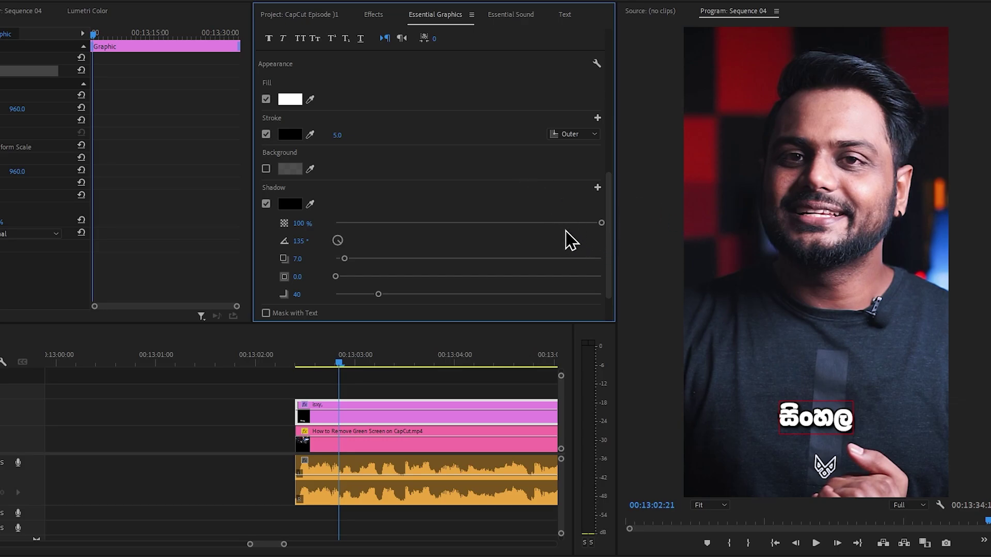
# Play the clip from its start to check the styled caption against the speech.
pyautogui.click(294, 364)
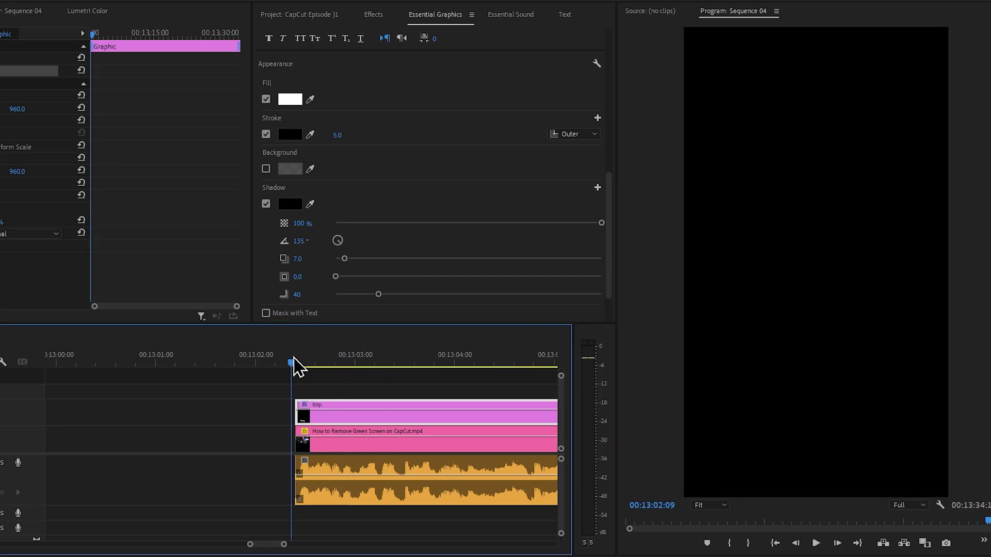
pyautogui.press('space')
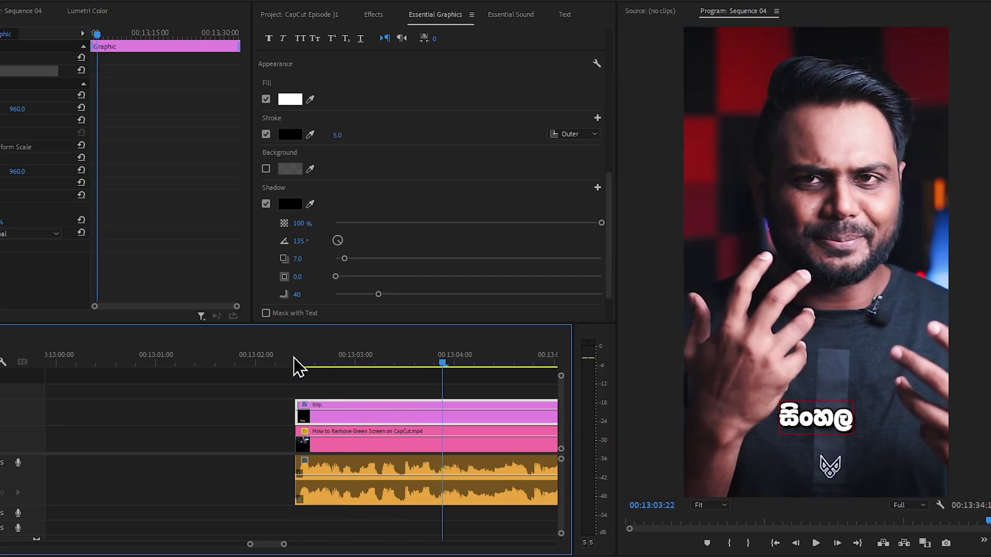
pyautogui.click(299, 361)
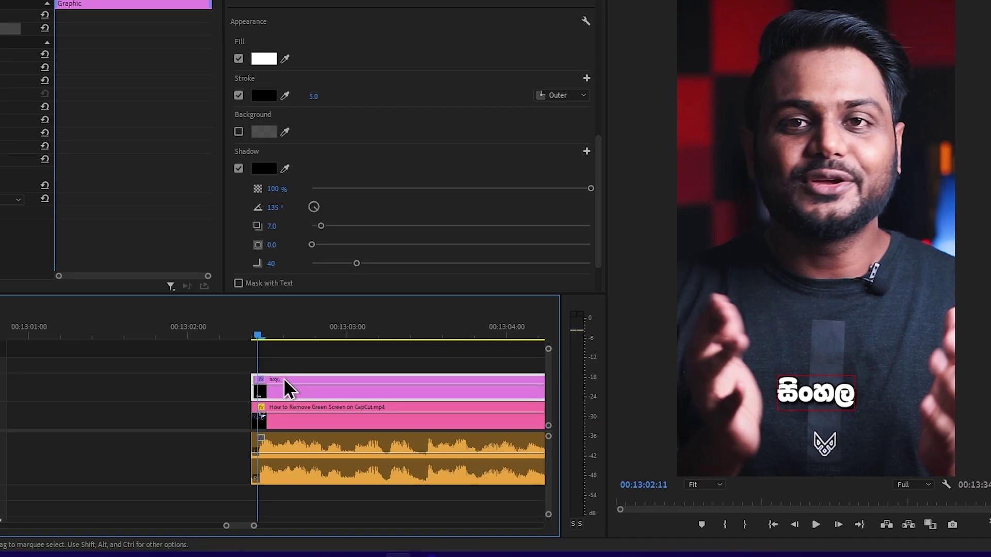
pyautogui.press('=')
pyautogui.press('space')
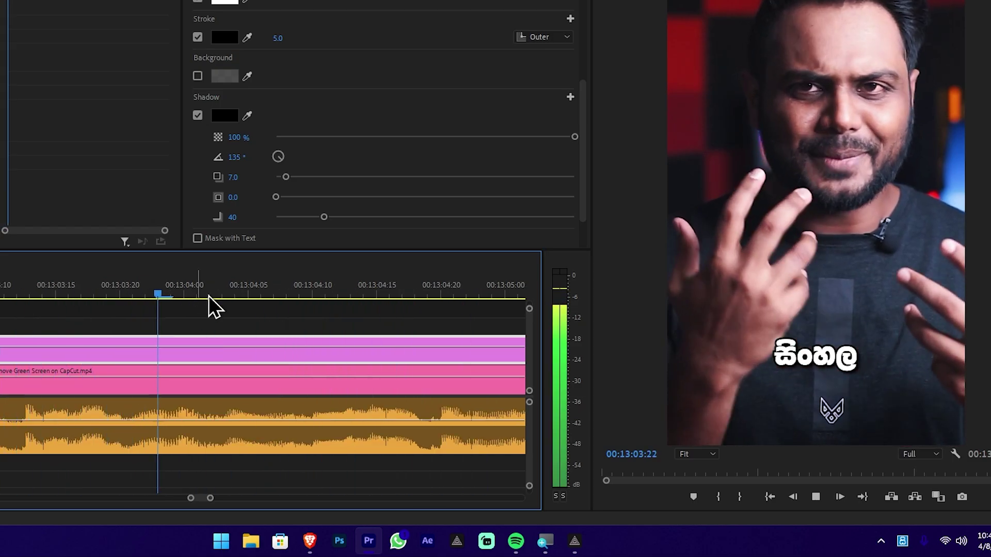
pyautogui.press('-')
pyautogui.press('-')
pyautogui.press('space')
# Replace the caption text at the start of the clip with the Sinhala word වීඩියෝ.
pyautogui.click(848, 410)
pyautogui.write('වීඩි')
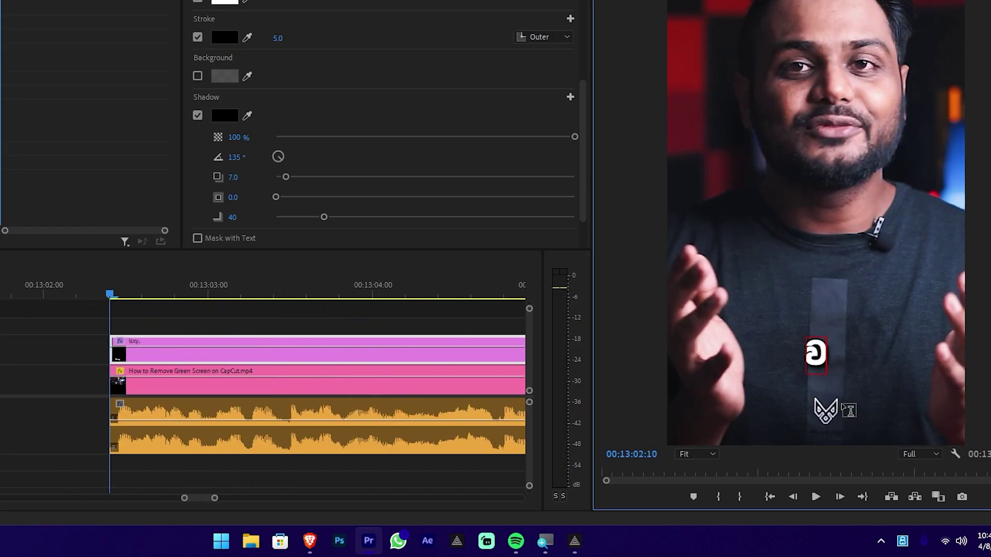
pyautogui.write('යෝ')
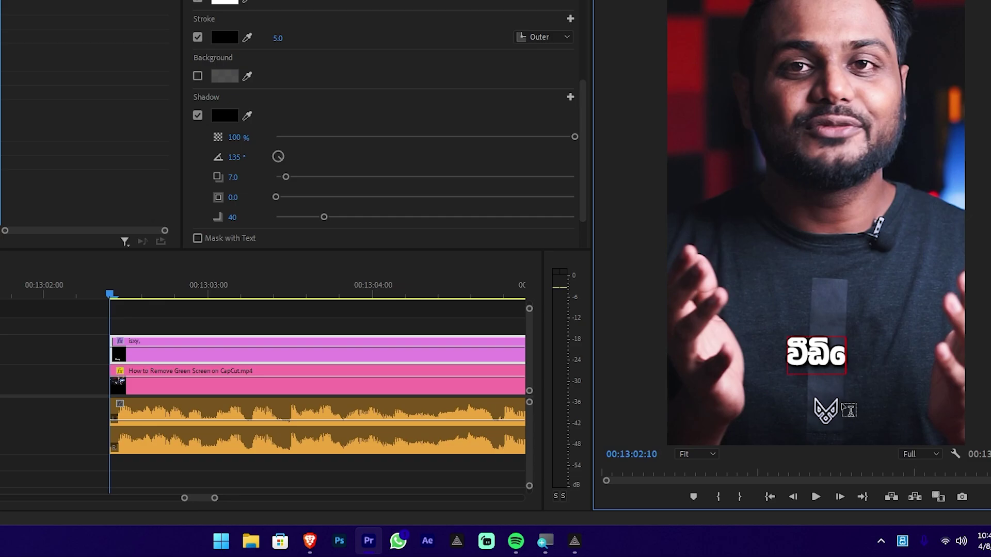
pyautogui.write('්')
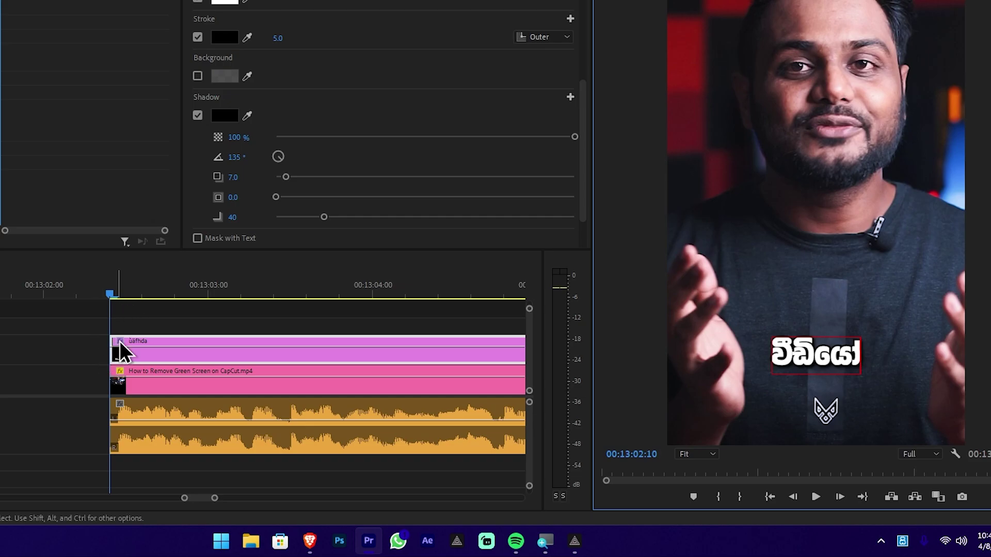
# Split the caption clip at 00:13:02:18 and again at 00:13:02:21 to make a short middle segment.
pyautogui.moveTo(118, 295); pyautogui.dragTo(162, 295)
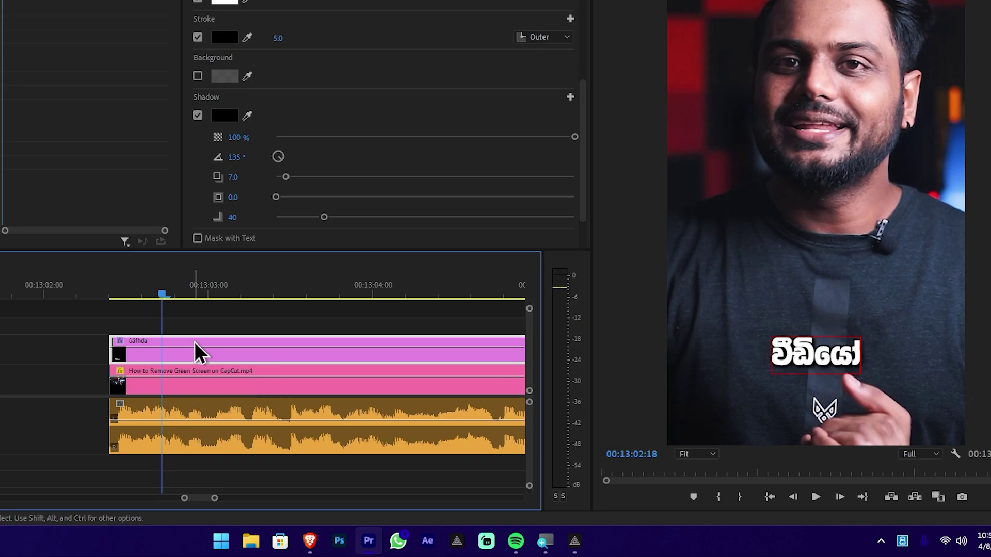
pyautogui.hotkey('ctrl', 'k')
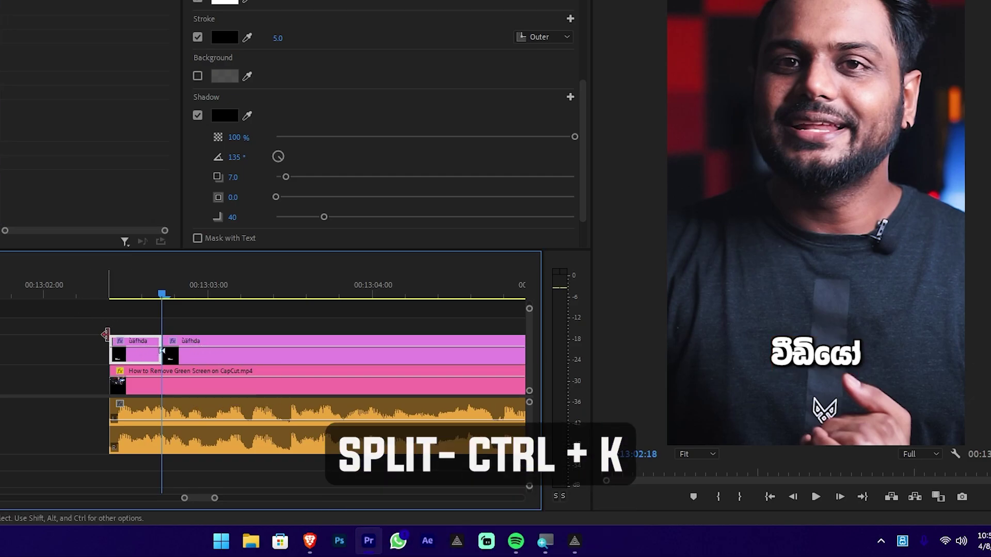
pyautogui.click(197, 358)
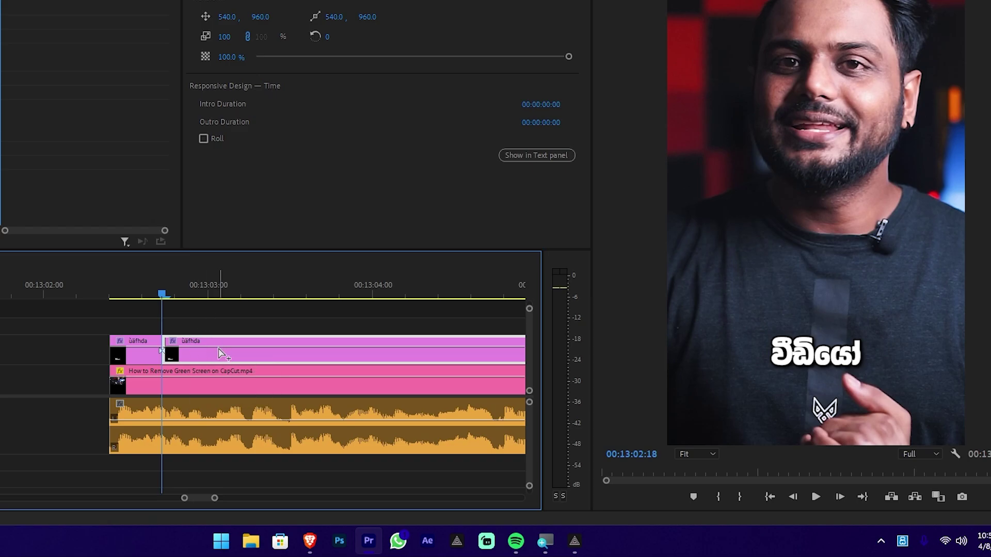
pyautogui.click(828, 351)
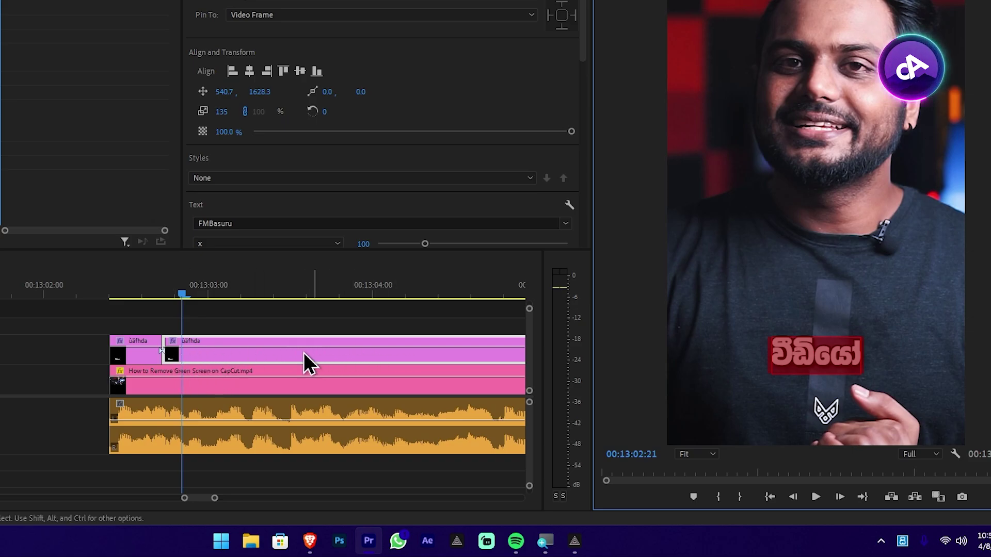
pyautogui.click(224, 355)
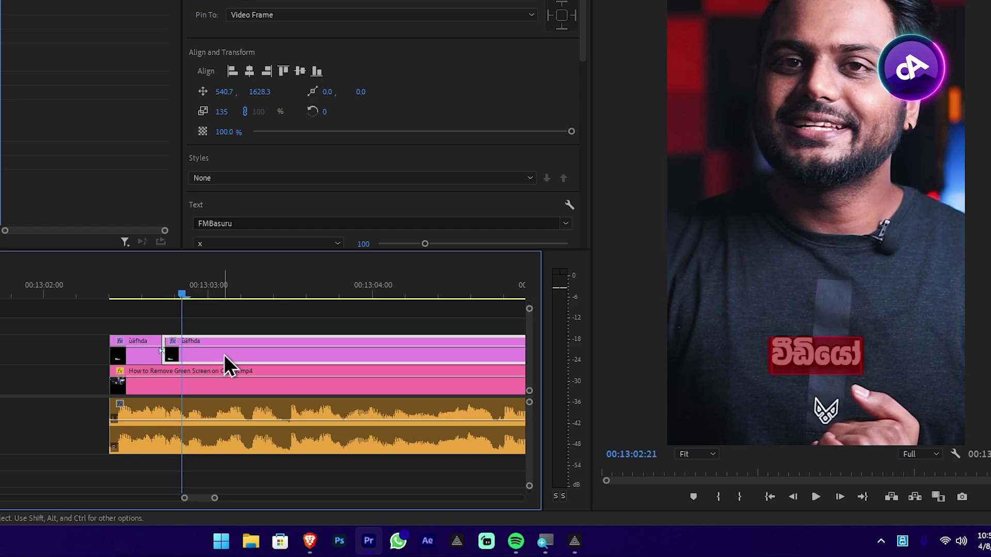
pyautogui.hotkey('ctrl', 'k')
pyautogui.press('=')
# Change the font of the short middle caption segment to Arial Black.
pyautogui.click(177, 292)
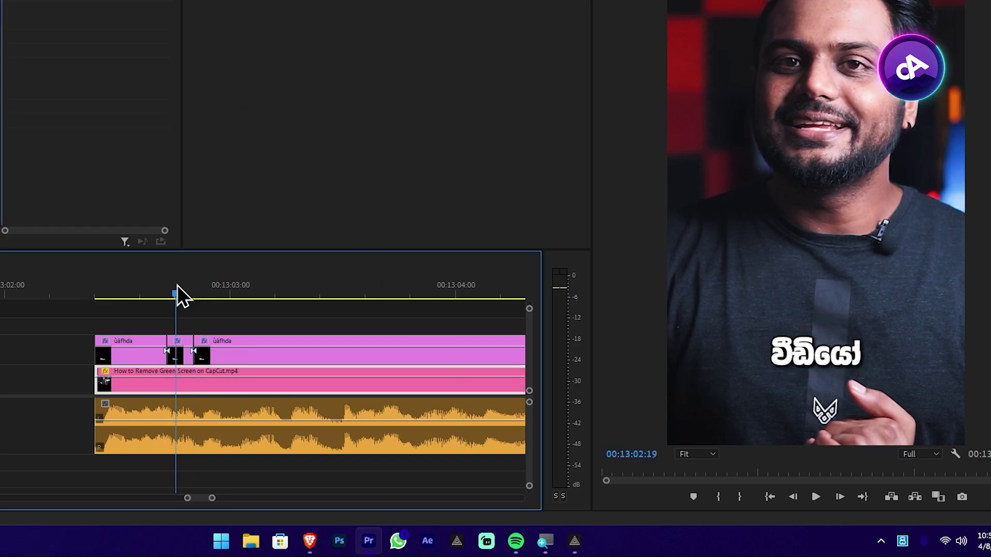
pyautogui.click(184, 356)
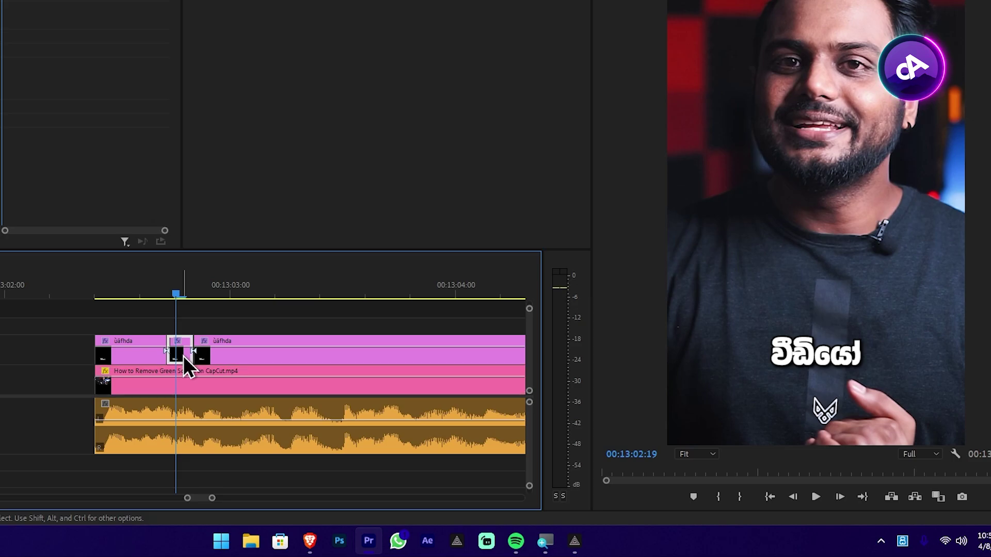
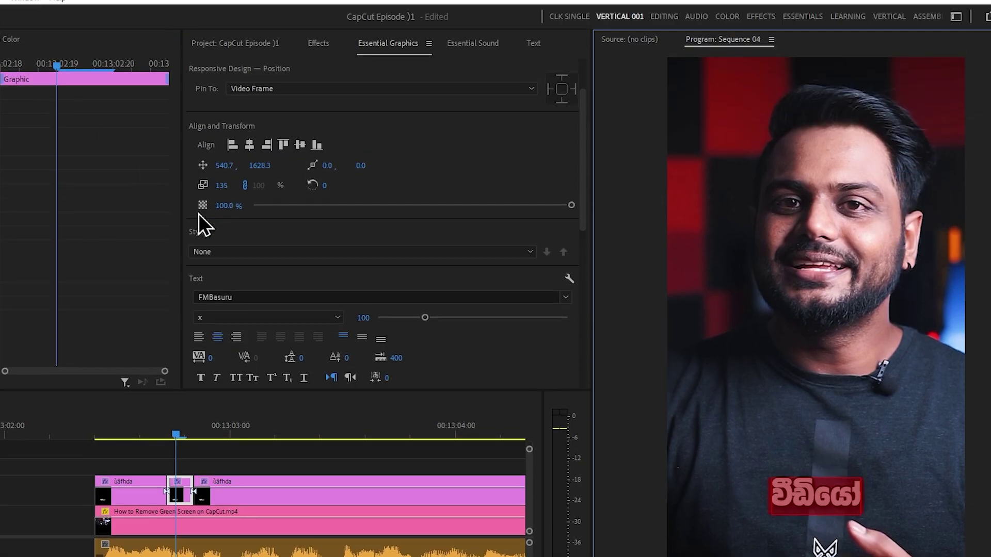
pyautogui.click(257, 257)
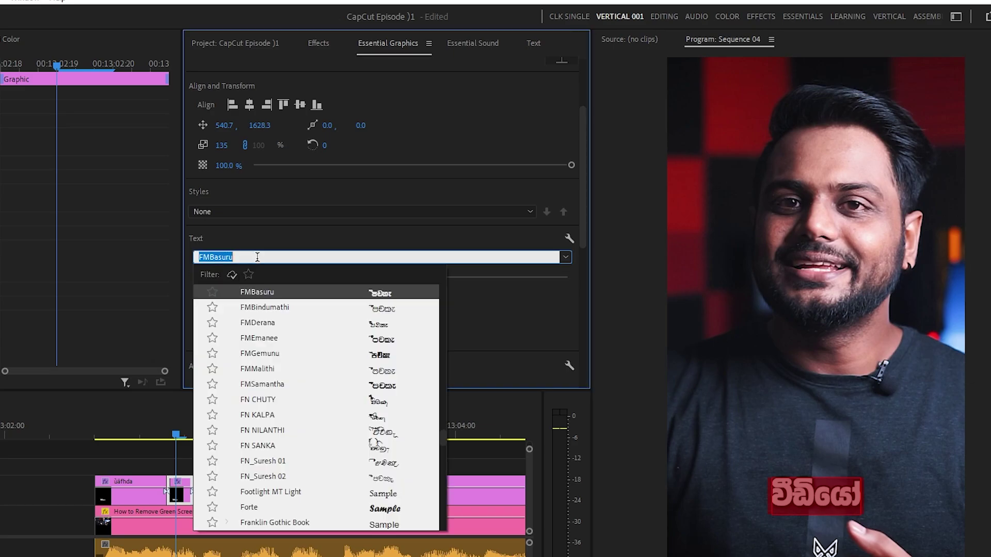
pyautogui.write('ari')
pyautogui.press('Down')
pyautogui.press('Down')
pyautogui.press('Down')
pyautogui.press('Down')
pyautogui.press('Down')
pyautogui.press('Down')
pyautogui.press('Down')
pyautogui.press('Down')
pyautogui.press('Down')
pyautogui.press('Down')
pyautogui.press('Up')
pyautogui.press('Up')
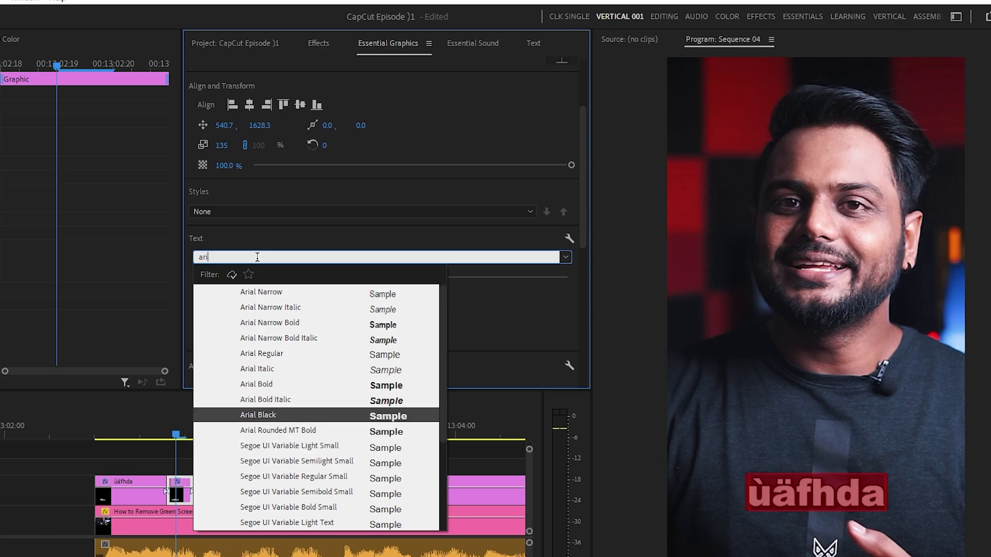
# Disable Sinhala typing in the Sinhala keyhelp application.
pyautogui.click(797, 500)
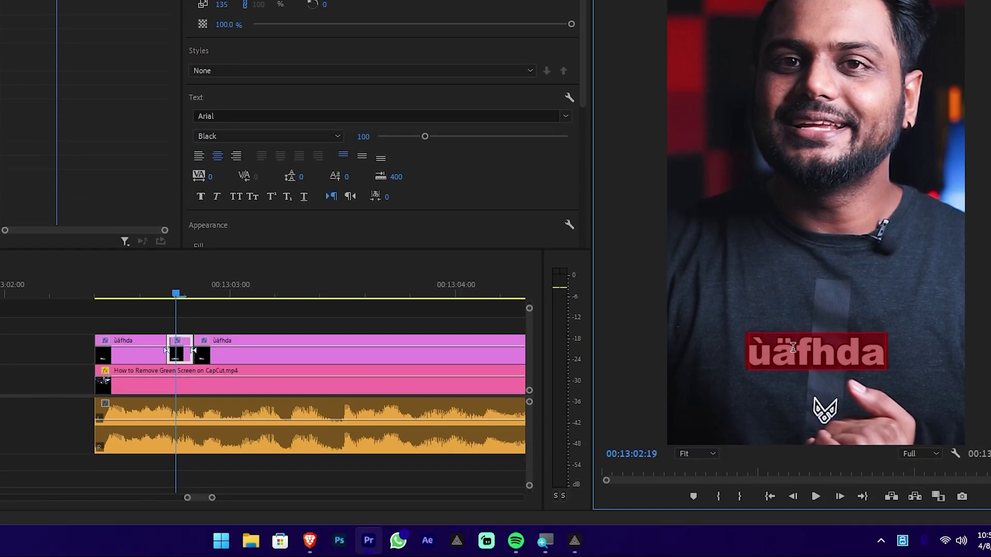
pyautogui.rightClick(903, 541)
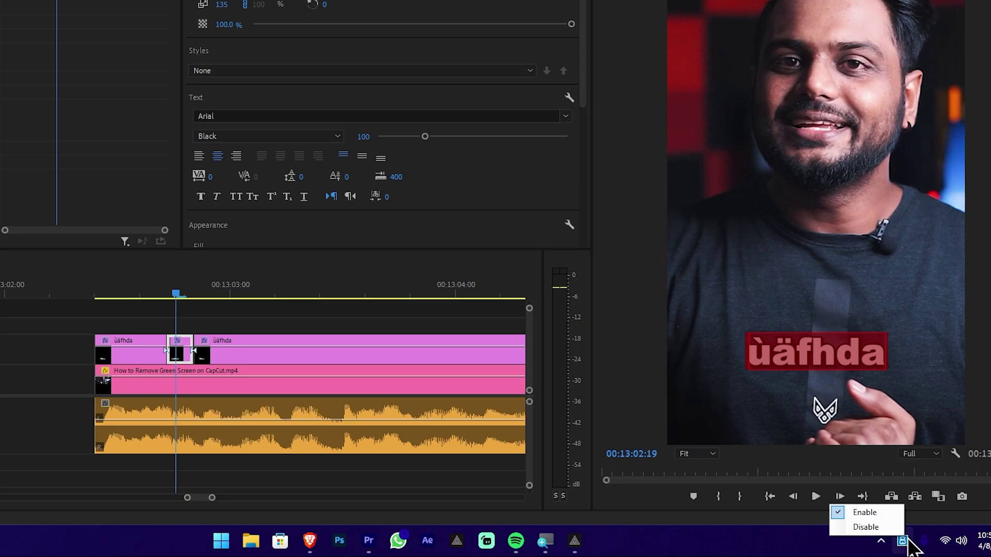
pyautogui.click(879, 529)
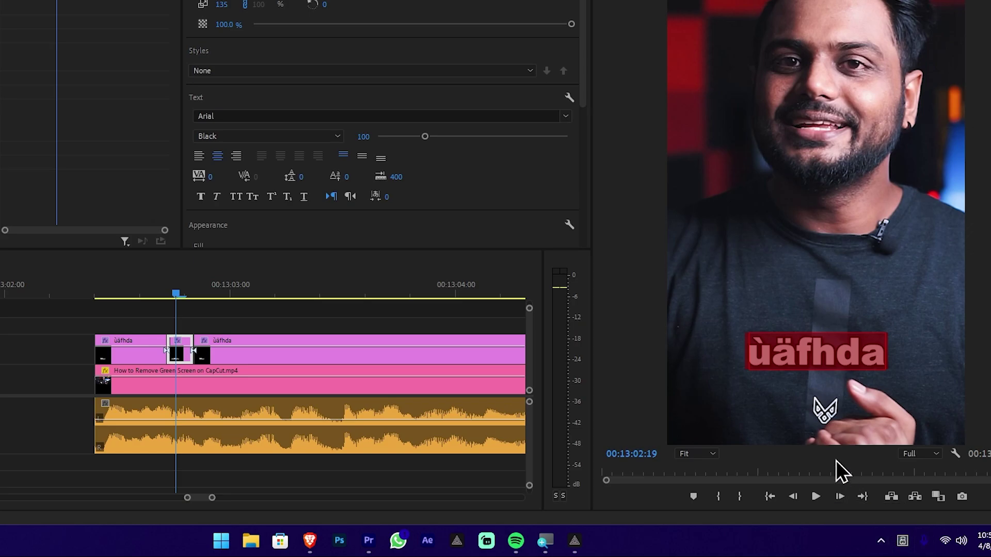
# Replace the middle caption segment's text with "Editors".
pyautogui.click(829, 347)
pyautogui.hotkey('ctrl', 'a')
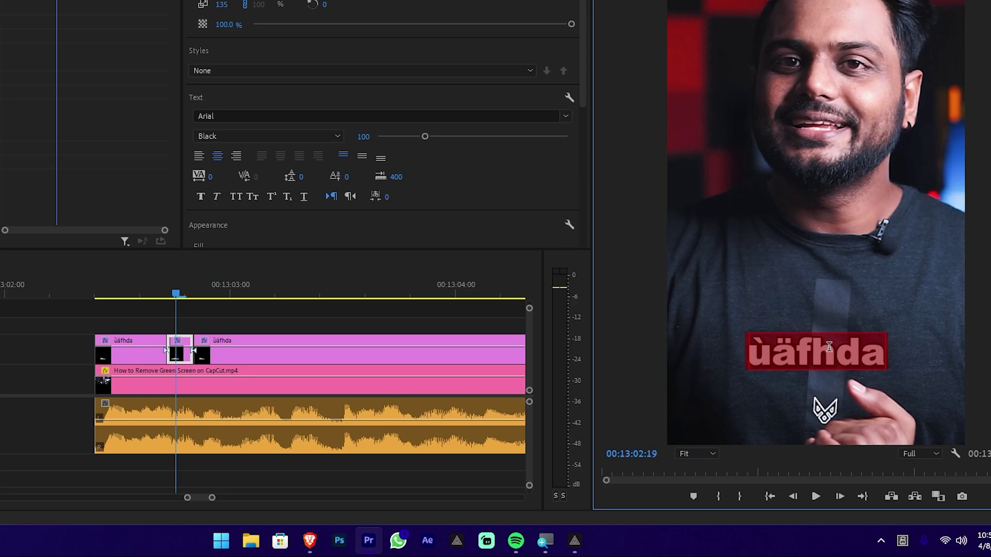
pyautogui.write('Editors')
pyautogui.click(258, 301)
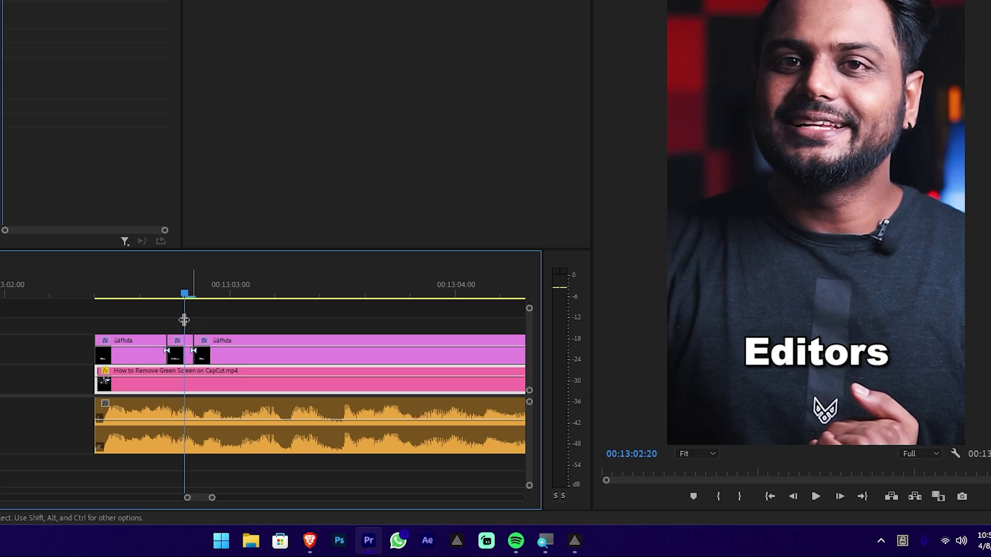
# Split the caption clip following "Editors" at 00:13:03:05.
pyautogui.moveTo(129, 319); pyautogui.dragTo(161, 347)
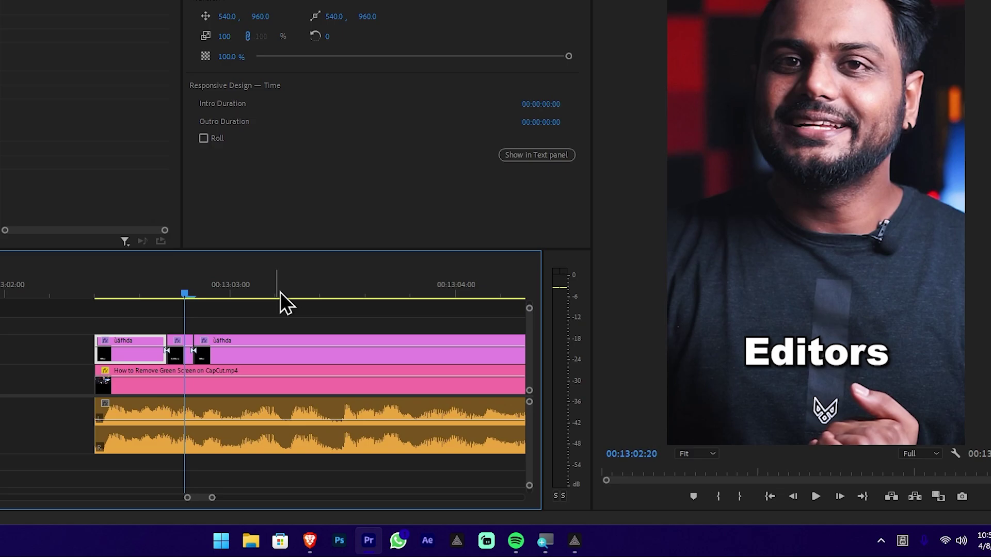
pyautogui.click(266, 360)
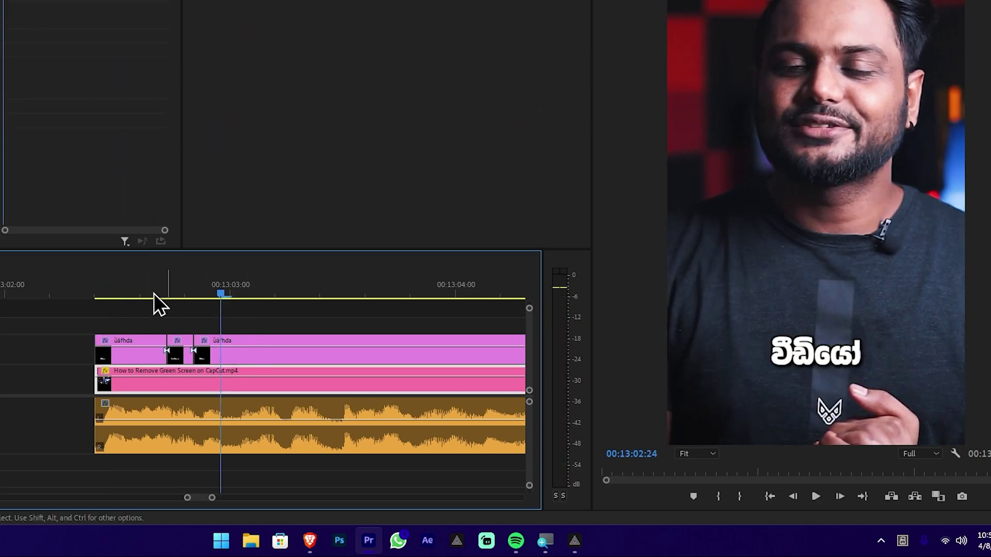
pyautogui.press('Right')
pyautogui.press('Right')
pyautogui.press('Right')
pyautogui.press('Right')
pyautogui.press('Right')
pyautogui.press('Right')
pyautogui.hotkey('ctrl', 'k')
# Replace the text of the caption segment right after "Editors" with its short Sinhala word.
pyautogui.press('Left')
pyautogui.press('Left')
pyautogui.press('Left')
pyautogui.press('Left')
pyautogui.press('d')
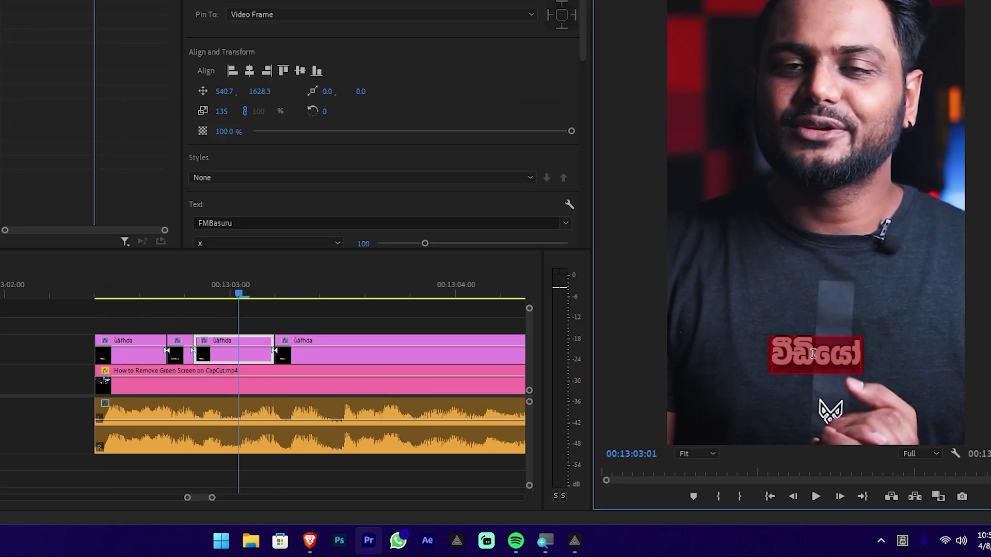
# Split the remaining caption clip at 00:13:03:12 and 00:13:03:20 to form the next word segments.
pyautogui.click(312, 295)
pyautogui.scroll(1, 346, 345)
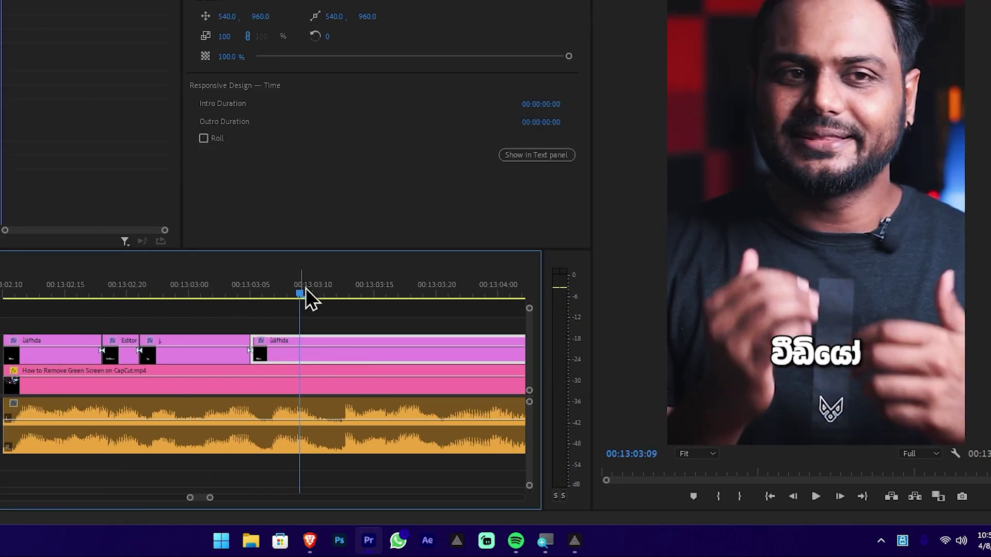
pyautogui.click(310, 350)
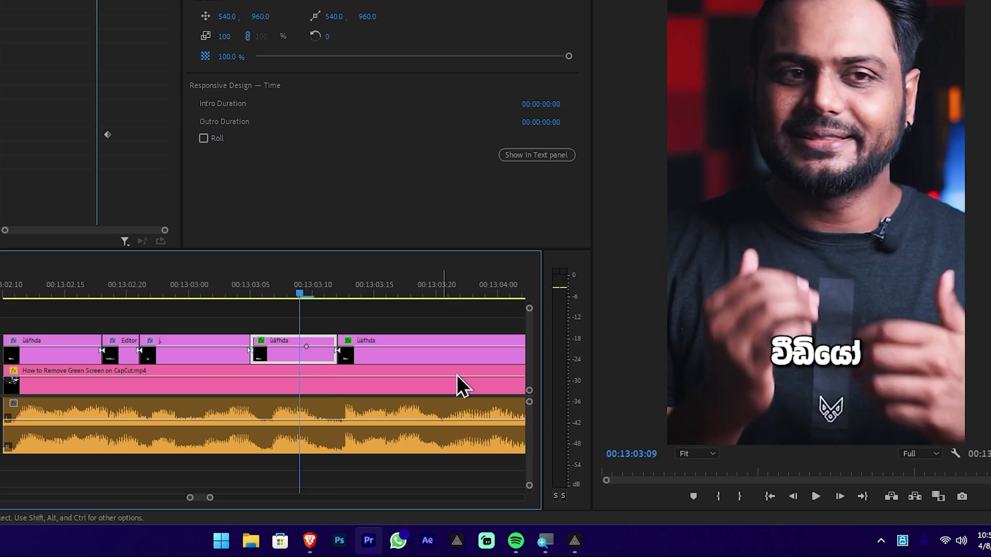
pyautogui.click(426, 294)
pyautogui.hotkey('ctrl', 'k')
pyautogui.click(336, 296)
pyautogui.click(347, 350)
pyautogui.click(261, 297)
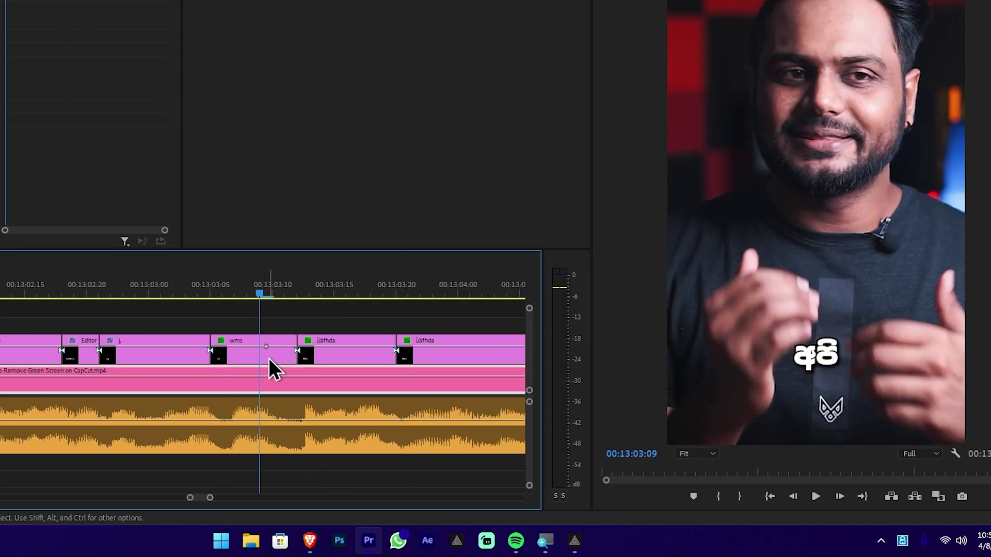
# Complete the text of the caption segment starting at 00:13:03:05 as "අපි ඉතාමත්".
pyautogui.click(269, 358)
pyautogui.write('b;du;a')
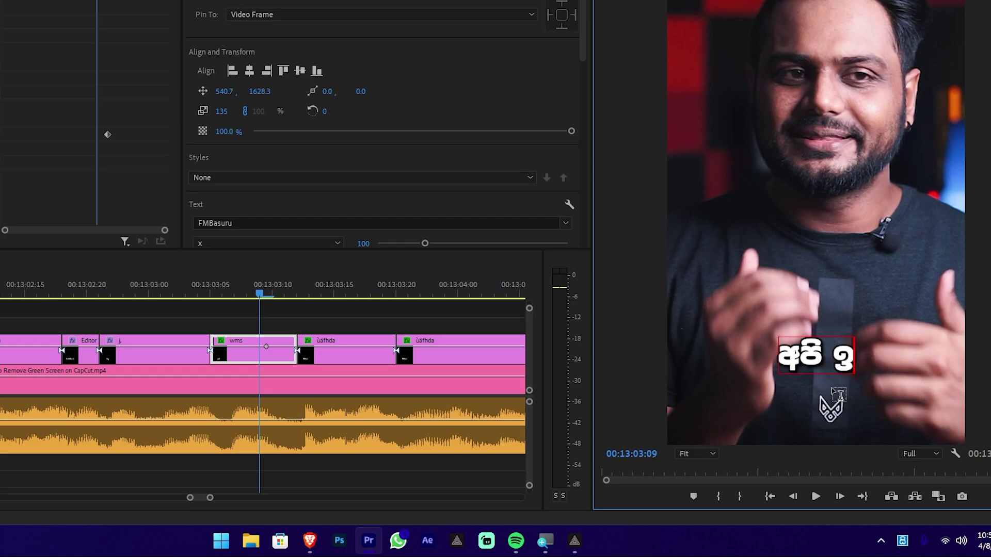
pyautogui.click(219, 335)
# Split the last caption clip at 00:13:04:18 to match the speech.
pyautogui.press('space')
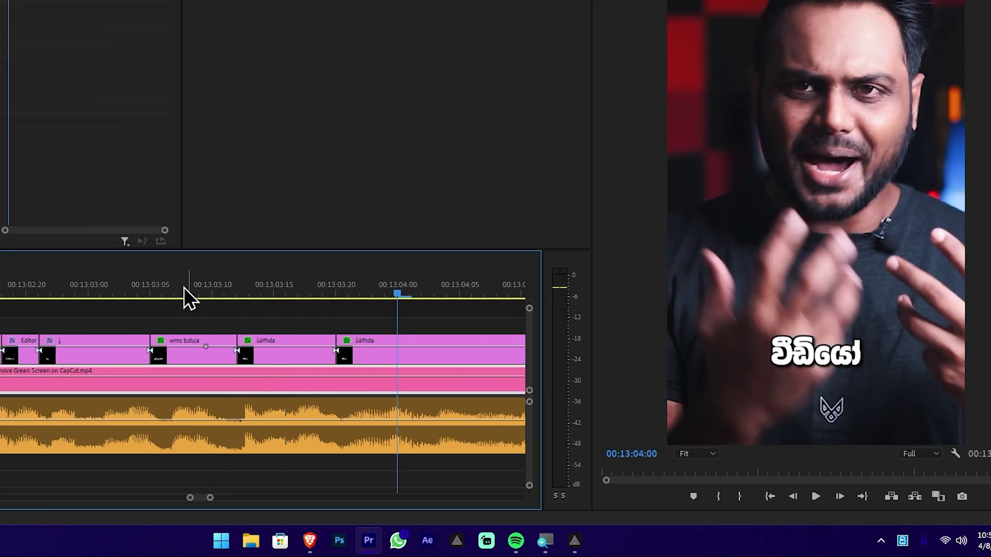
pyautogui.click(412, 354)
pyautogui.hotkey('ctrl', 'k')
pyautogui.click(30, 286)
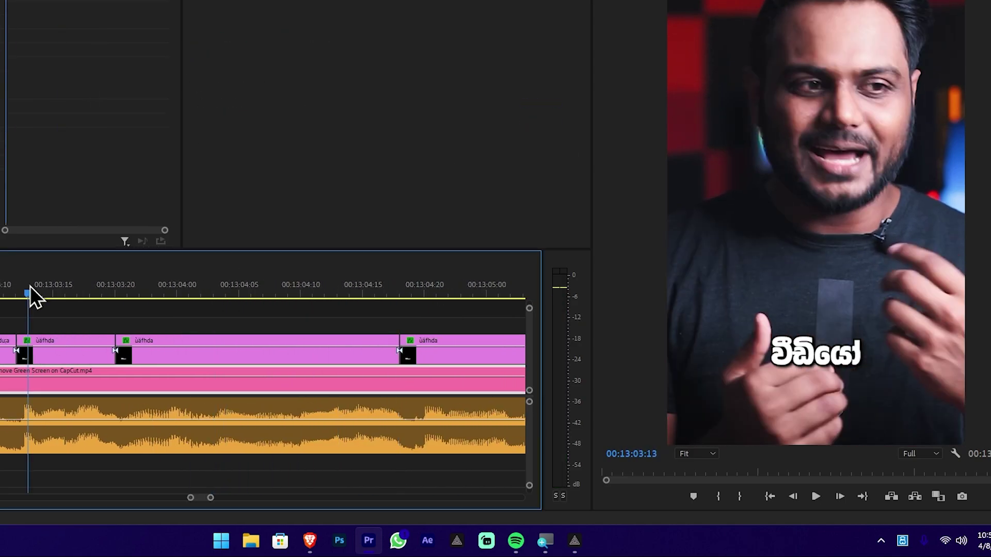
# Replace the text of the caption segment starting at 00:13:03:20 with "මහන්සි".
pyautogui.click(339, 286)
pyautogui.click(815, 354)
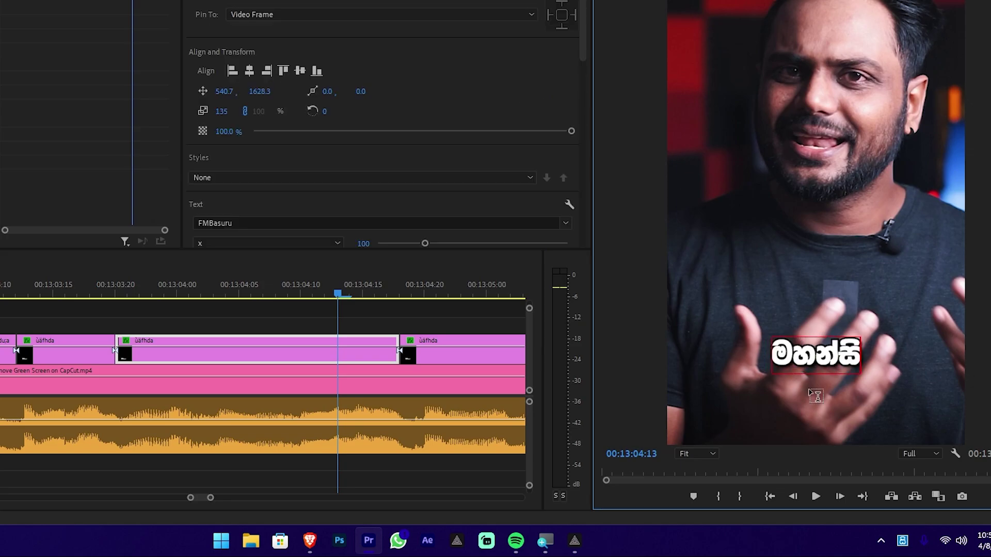
pyautogui.write('fjyd')
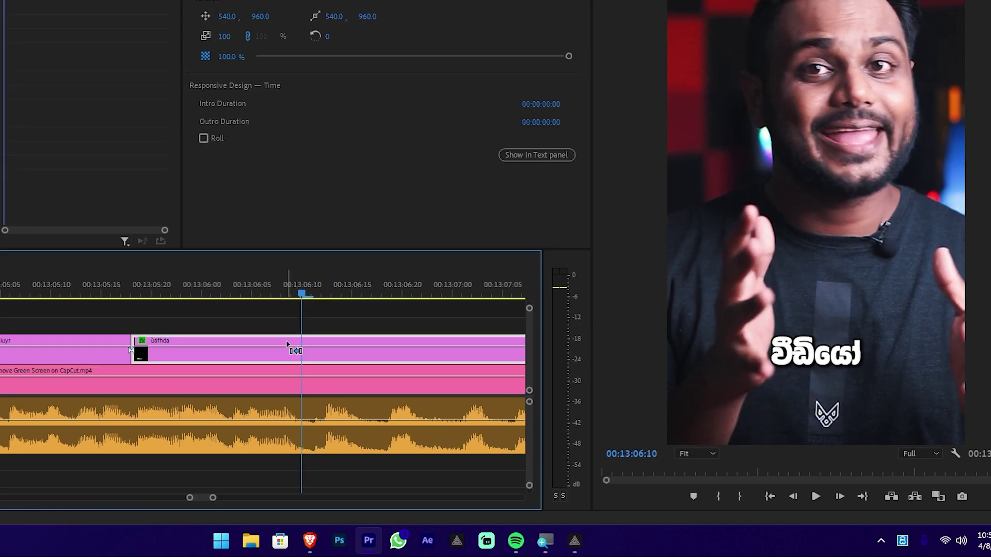
# Split the caption clip at 00:13:06:10 and set the preceding segment's text to "wmsg fi".
pyautogui.click(62, 283)
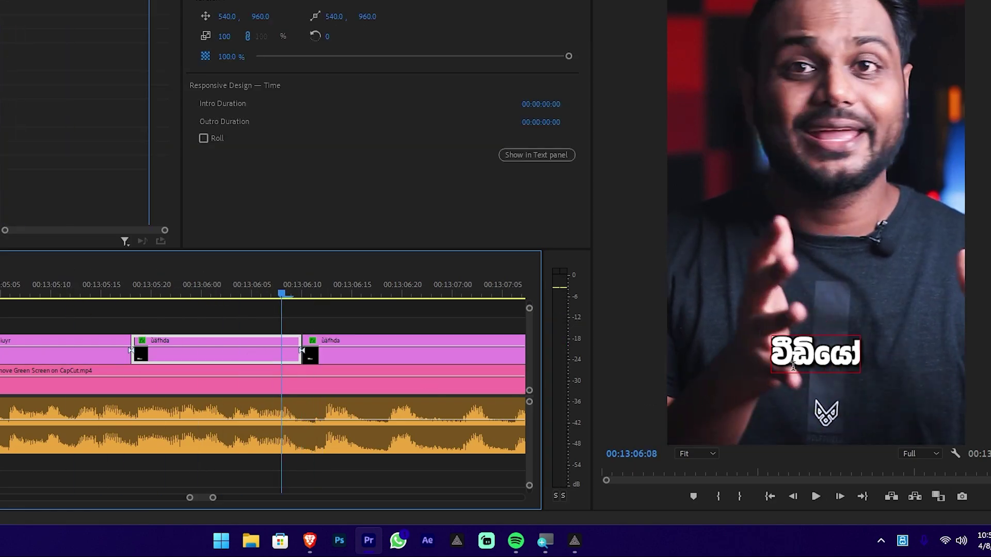
pyautogui.click(809, 391)
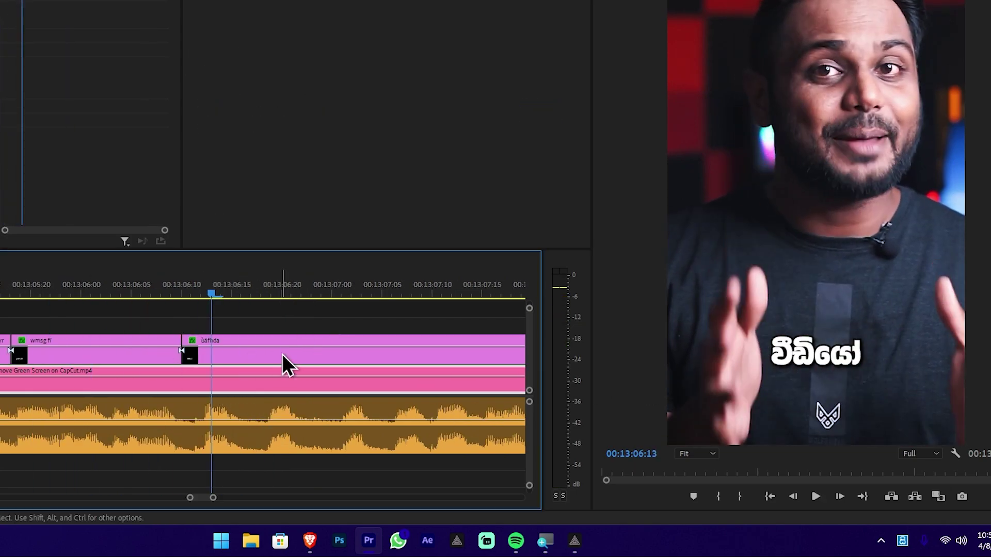
# Split the remaining caption clip at 00:13:07:00 and again at 00:13:07:15.
pyautogui.click(281, 354)
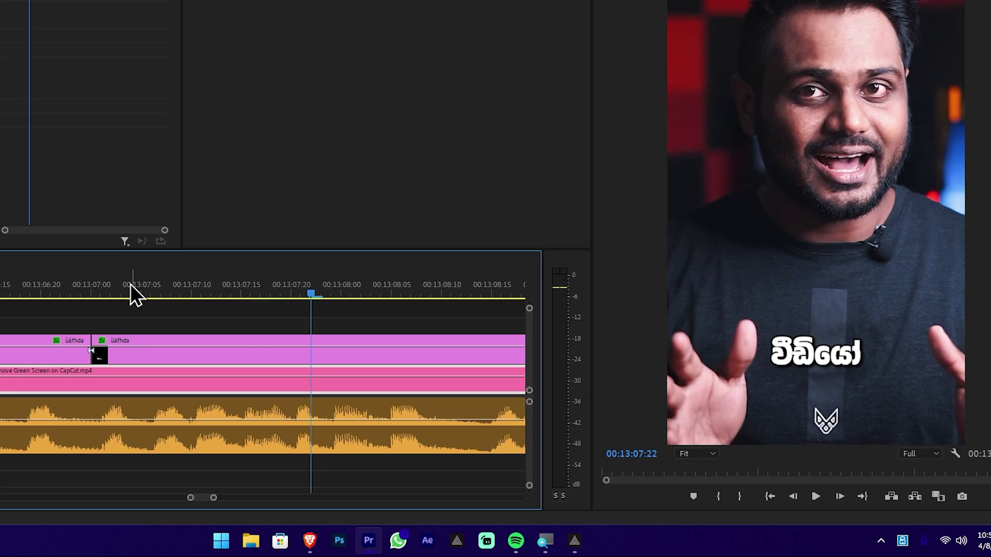
pyautogui.moveTo(128, 293); pyautogui.dragTo(250, 298)
pyautogui.hotkey('ctrl', 'k')
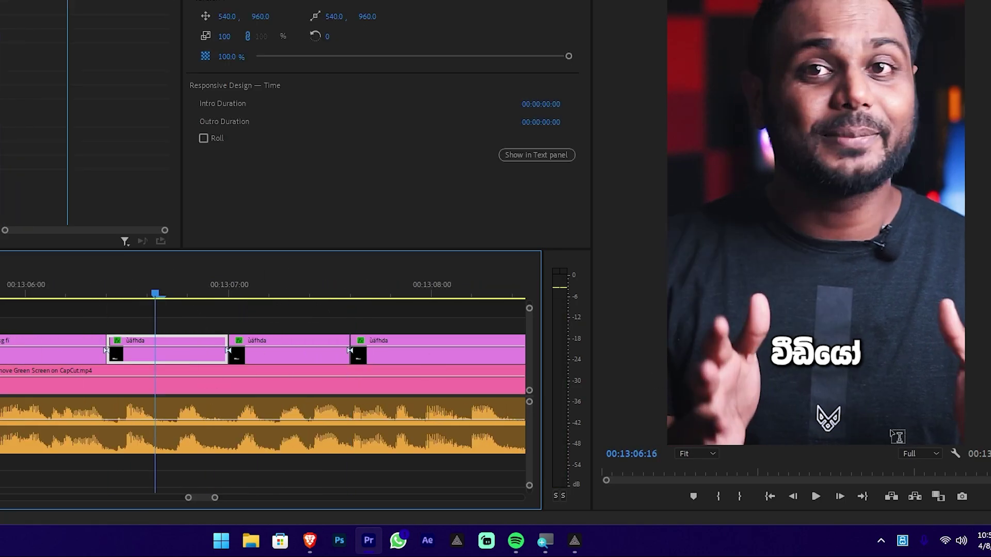
# Change the font of the "Social Media" caption to Arial Black.
pyautogui.write('ar')
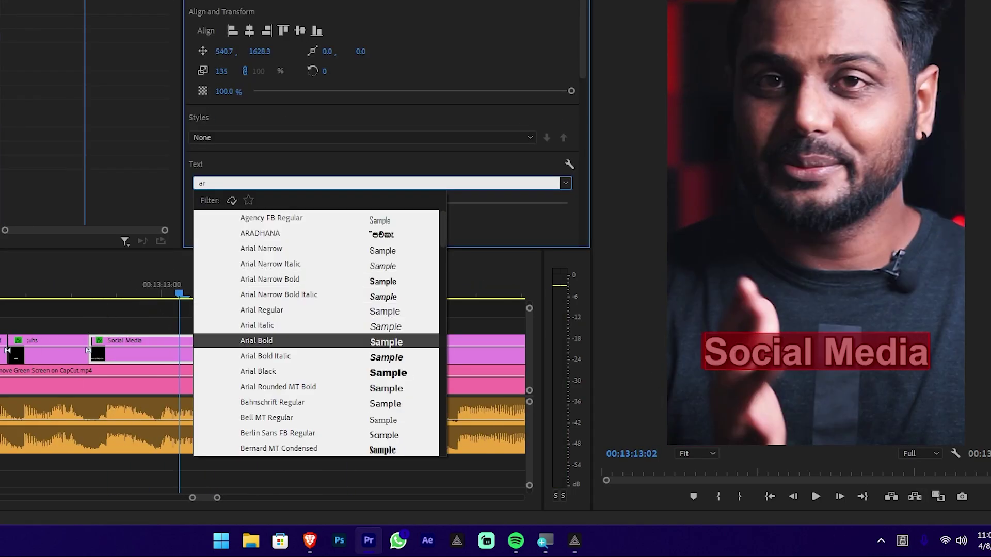
pyautogui.click(258, 371)
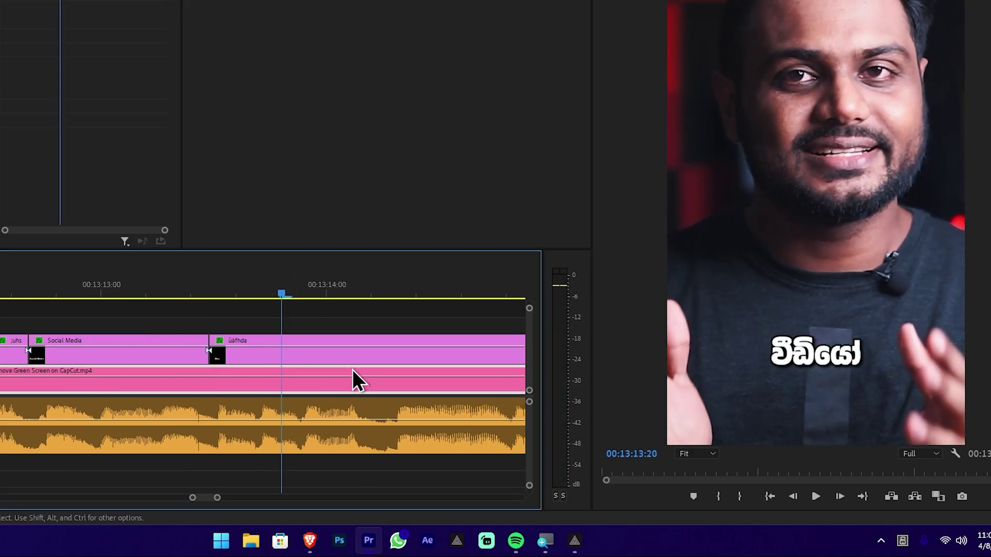
# Split the next caption clip at 00:13:13:22 and replace the segment before the cut with a copy of the "Social Media" caption.
pyautogui.click(302, 292)
pyautogui.hotkey('ctrl', 'k')
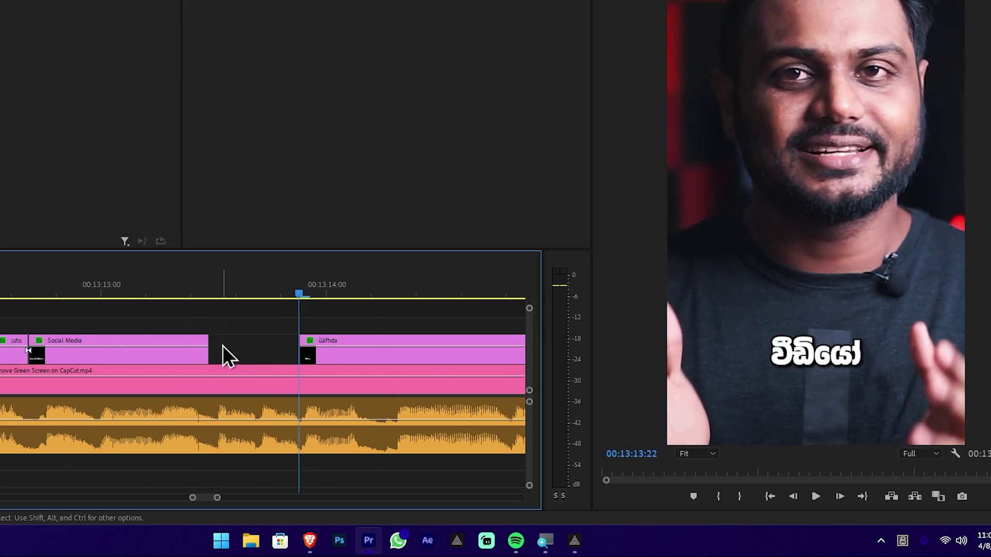
pyautogui.hotkey('ctrl', 'z')
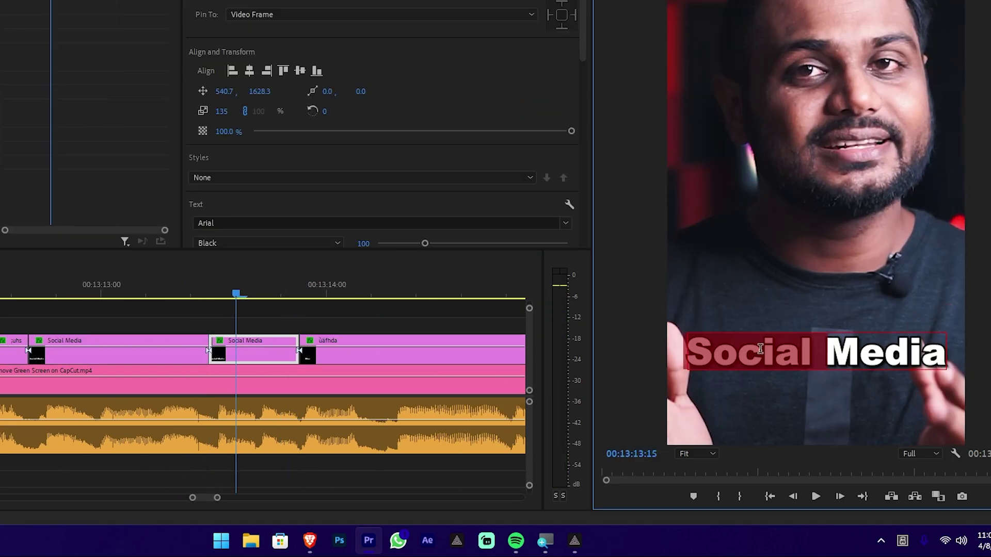
# Change the copied caption's text to "Content" and open the original "Social Media" text for editing.
pyautogui.write('Content')
pyautogui.click(119, 292)
pyautogui.click(767, 352)
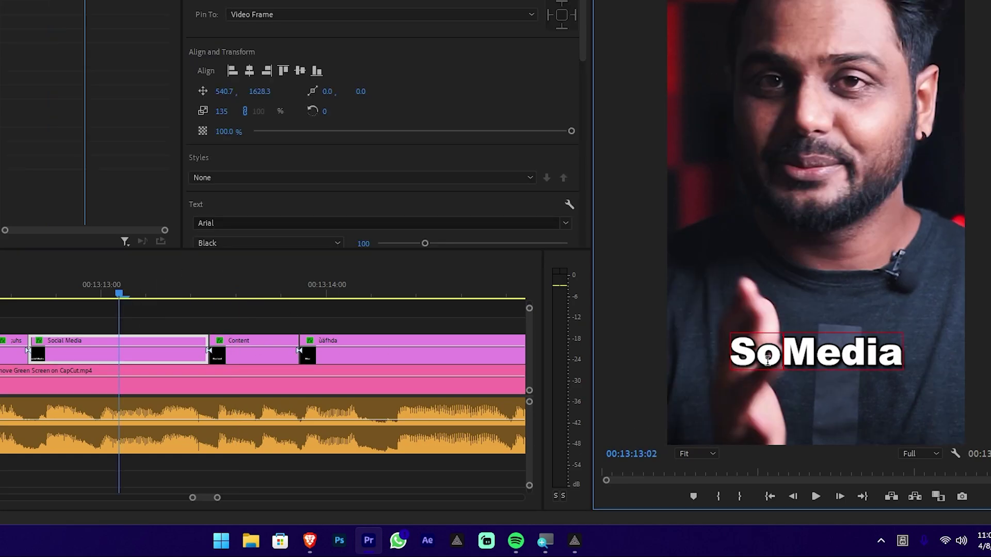
# Play past the "Content" caption, split the following caption clip to match the speech, and open the new segment's text for editing.
pyautogui.hscroll(2, 354, 479)
pyautogui.press('space')
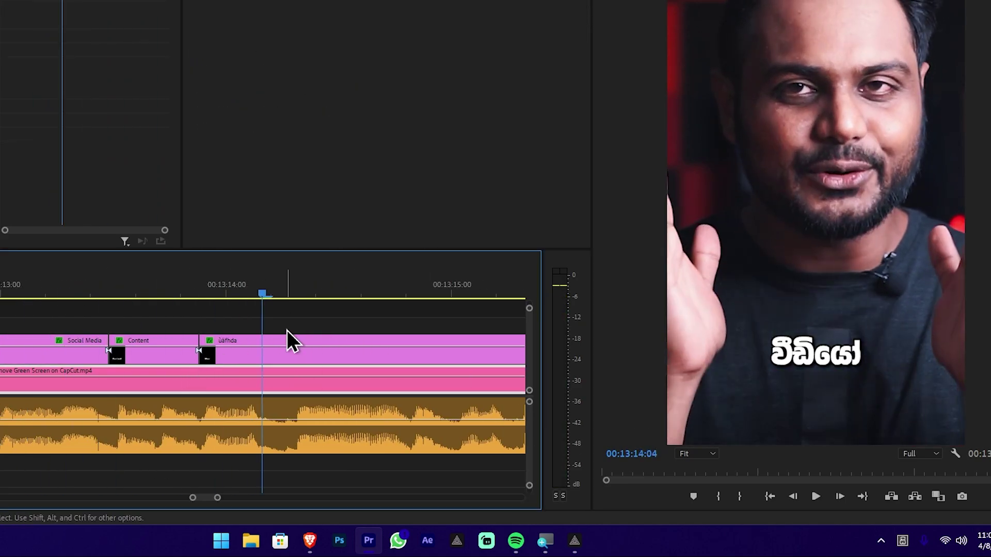
pyautogui.press('space')
pyautogui.hotkey('ctrl', 'k')
pyautogui.hotkey('shift', 'Left')
pyautogui.click(798, 344)
pyautogui.write('k')
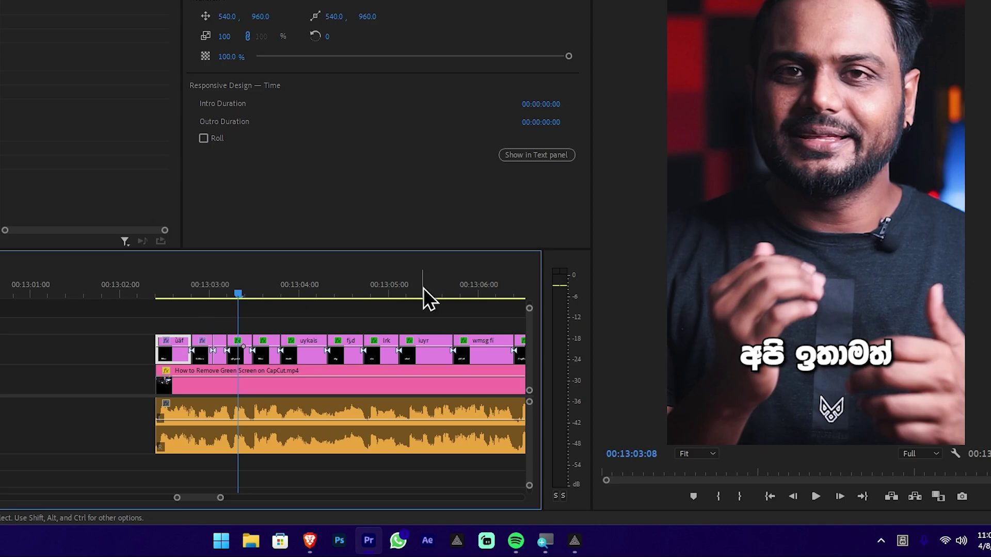
# Examine the timing of the opening "වීඩියෝ" and "Editors" captions against the speech.
pyautogui.scroll(5, 182, 358)
pyautogui.scroll(3, 183, 358)
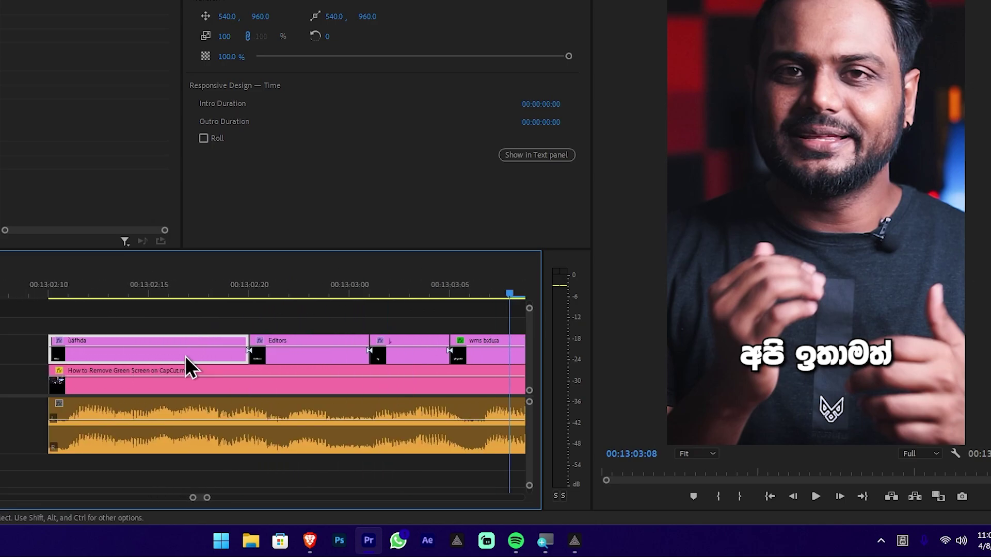
pyautogui.scroll(1, 184, 385)
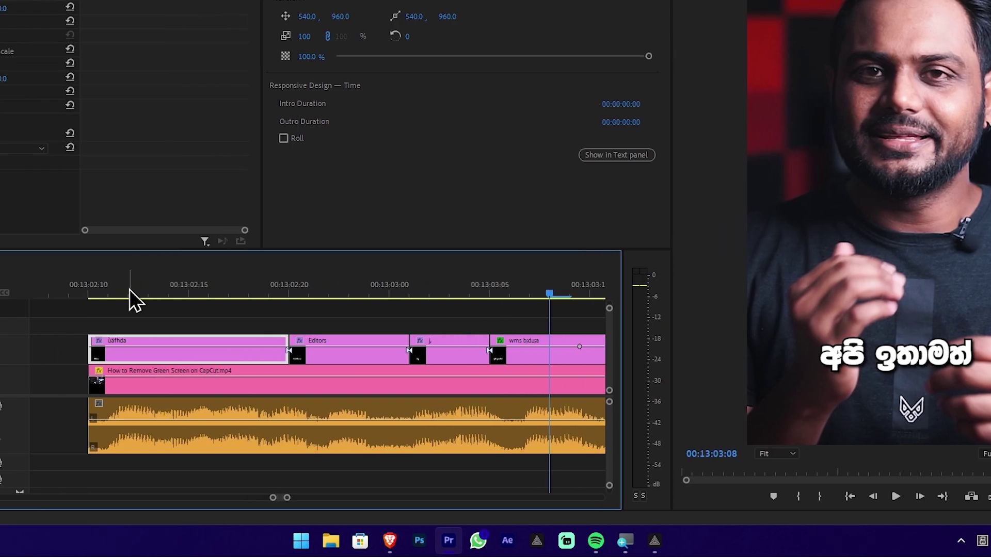
pyautogui.click(26, 293)
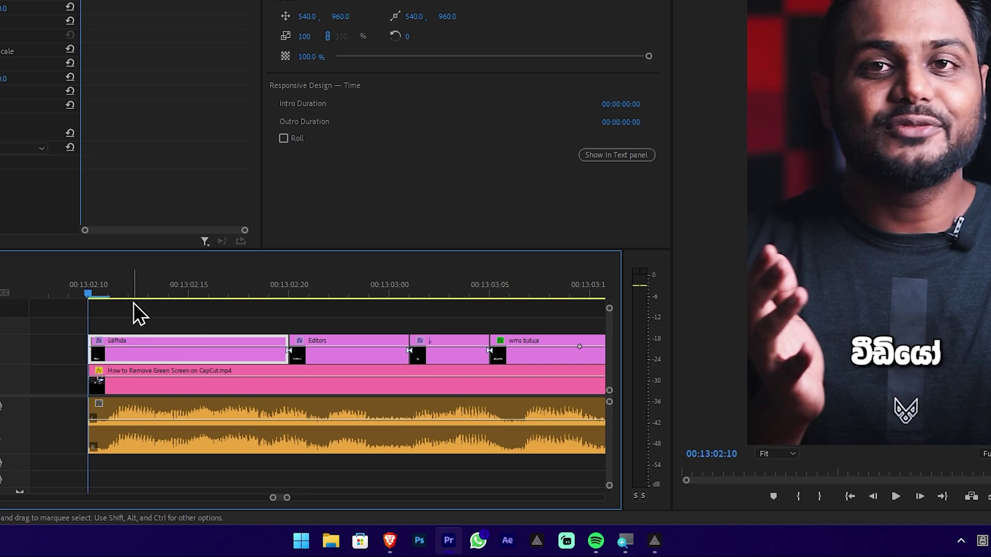
pyautogui.press('Down')
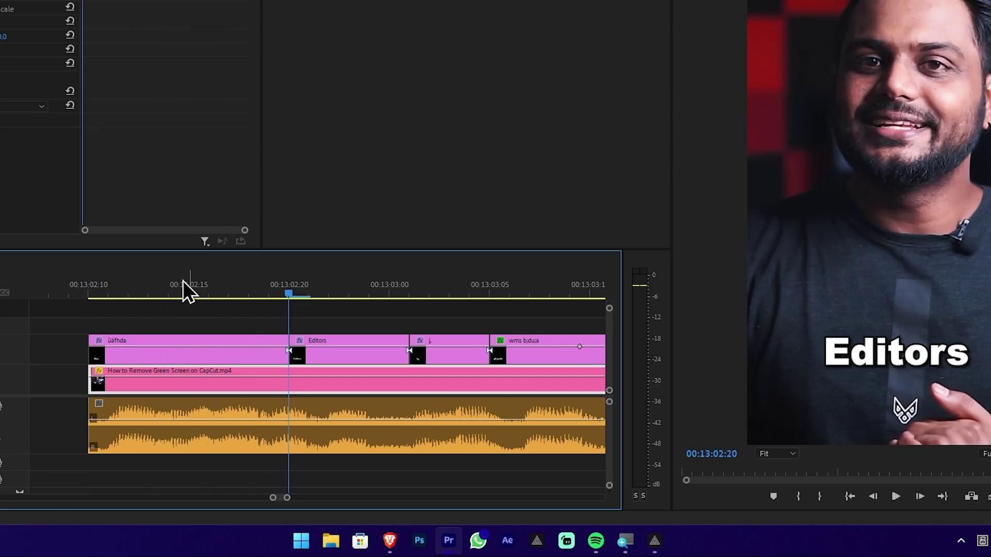
pyautogui.click(189, 291)
pyautogui.scroll(2, 154, 341)
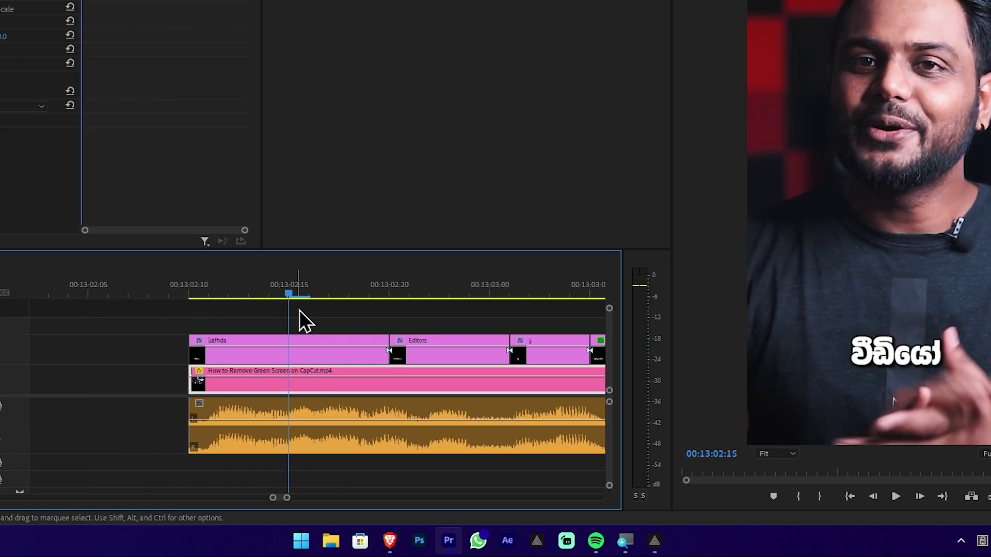
pyautogui.click(443, 292)
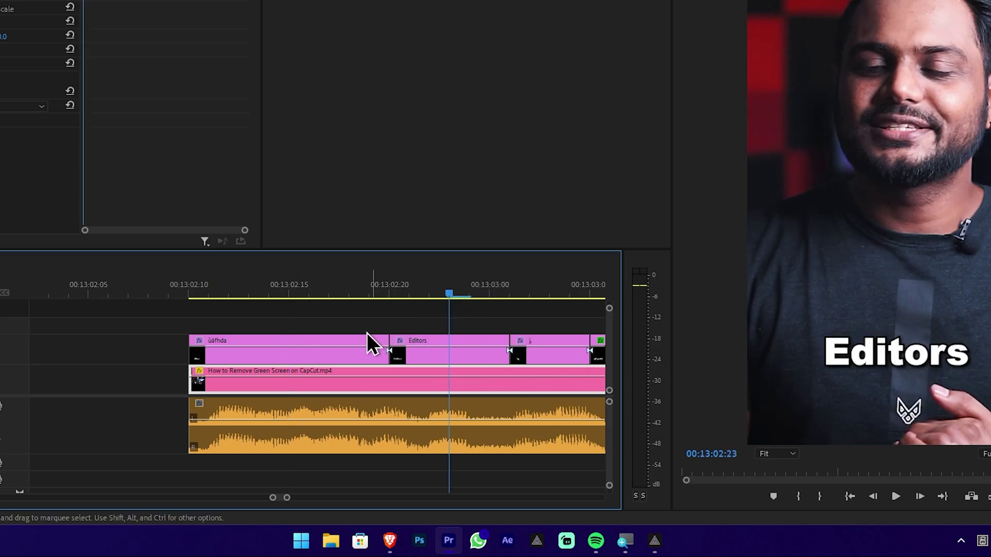
pyautogui.click(298, 283)
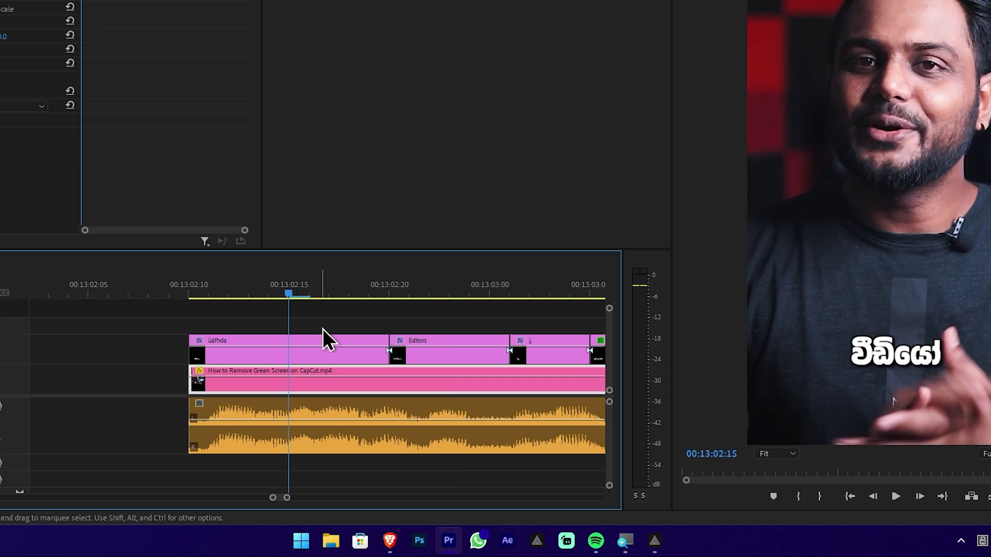
# Trim the first caption's end and the "Editors" caption's start to 00:13:02:15.
pyautogui.click(364, 345)
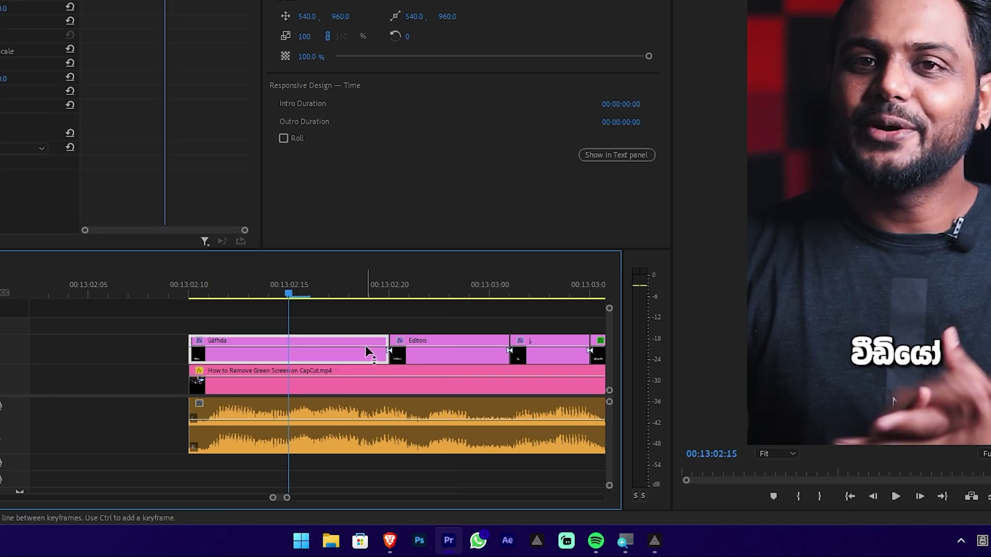
pyautogui.moveTo(386, 356); pyautogui.dragTo(288, 356)
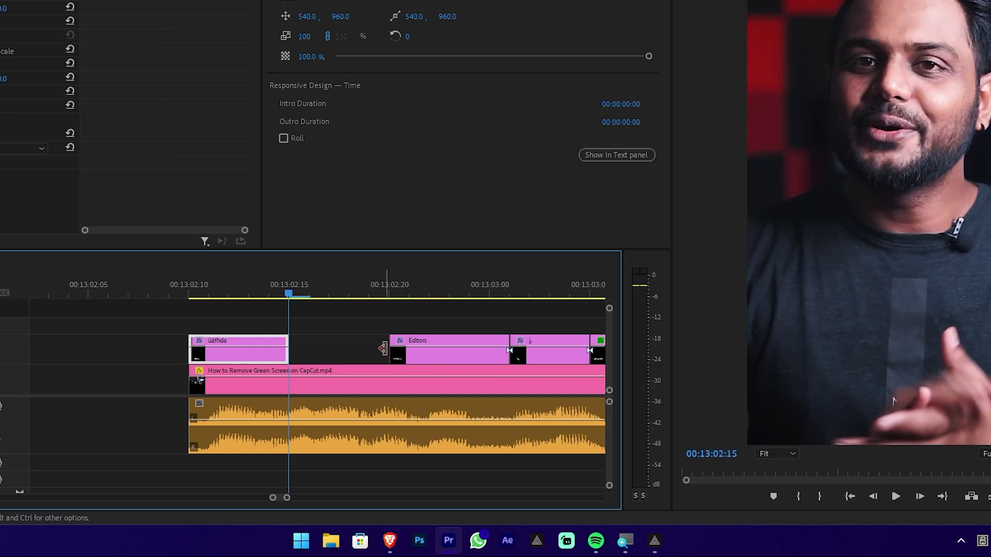
pyautogui.moveTo(389, 351); pyautogui.dragTo(288, 351)
# Trim the end of the "Editors" caption to 00:13:02:22 and select the caption segment after it.
pyautogui.click(471, 360)
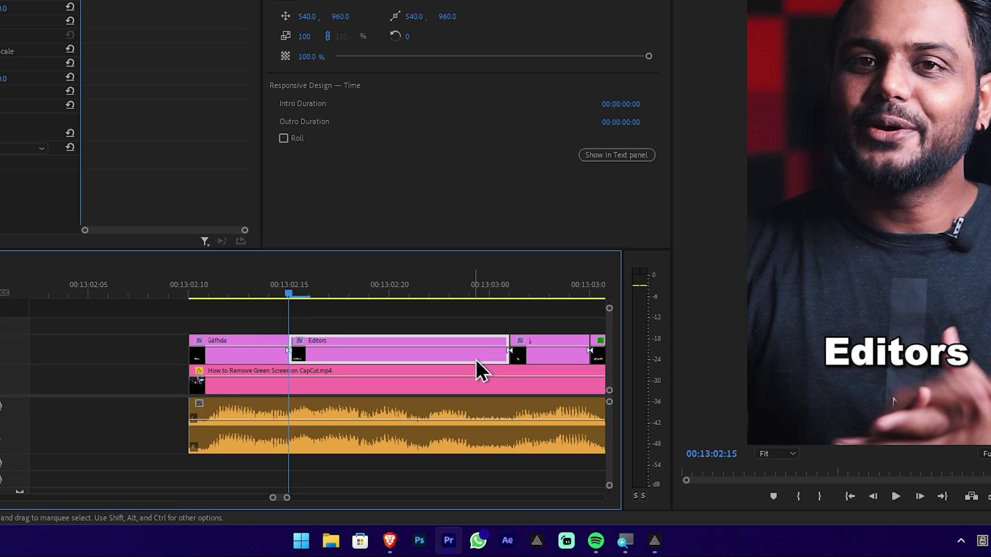
pyautogui.moveTo(499, 353); pyautogui.dragTo(449, 353)
pyautogui.click(514, 353)
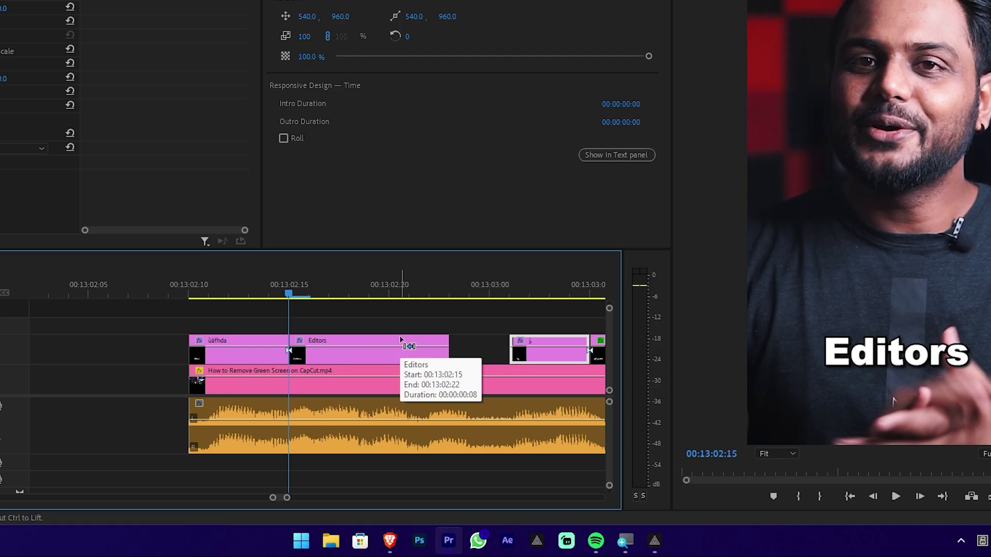
# Undo the trims made to the first caption and the "Editors" caption.
pyautogui.hotkey('alt', 'Right')
pyautogui.hotkey('alt', 'Right')
pyautogui.hotkey('alt', 'Right')
pyautogui.hotkey('alt', 'Right')
pyautogui.hotkey('alt', 'Right')
pyautogui.hotkey('ctrl', 'shift', 'Right')
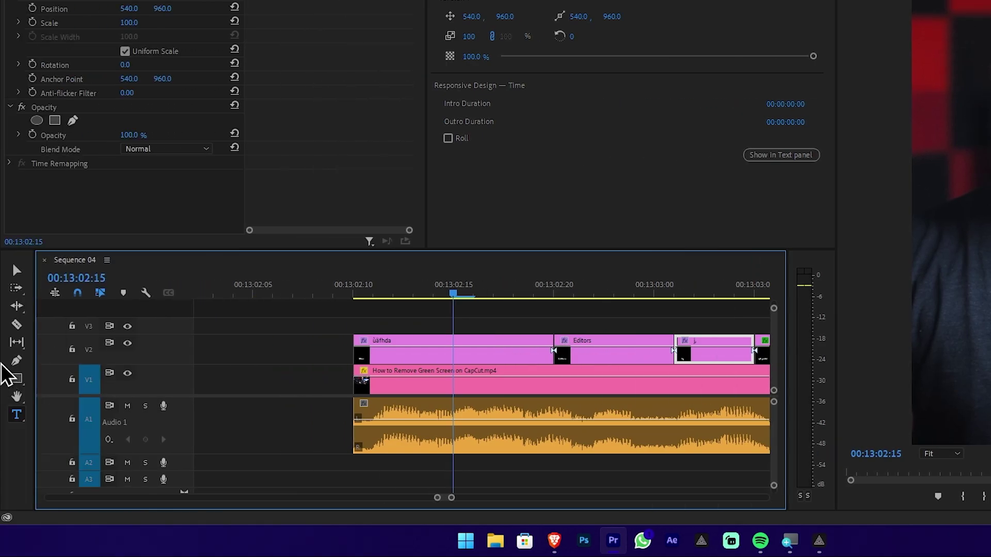
# Slide the "Editors" caption earlier with the Slide tool so that it starts at 00:13:02:17.
pyautogui.click(16, 348)
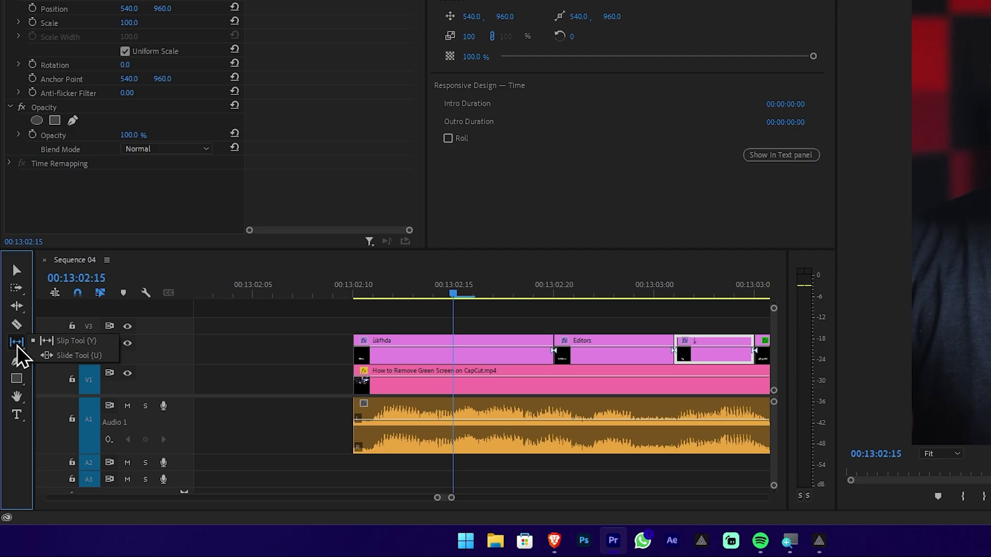
pyautogui.click(94, 359)
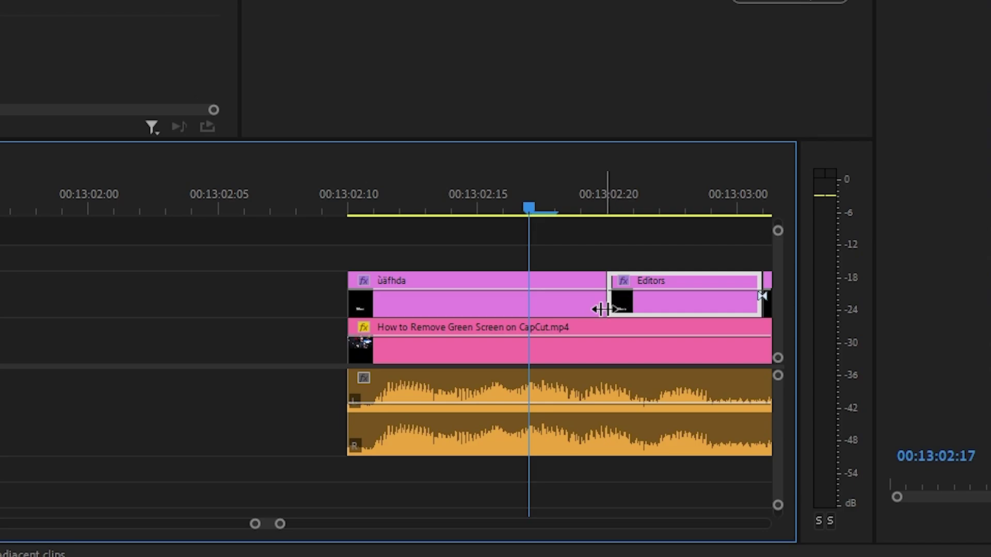
pyautogui.moveTo(609, 306); pyautogui.dragTo(540, 305)
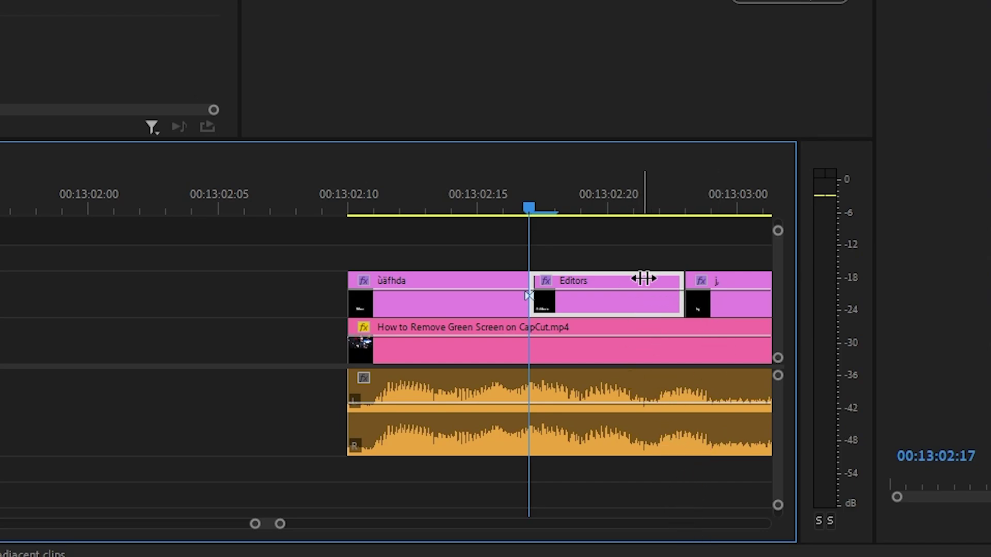
pyautogui.scroll(-2, 702, 341)
pyautogui.scroll(-2, 593, 336)
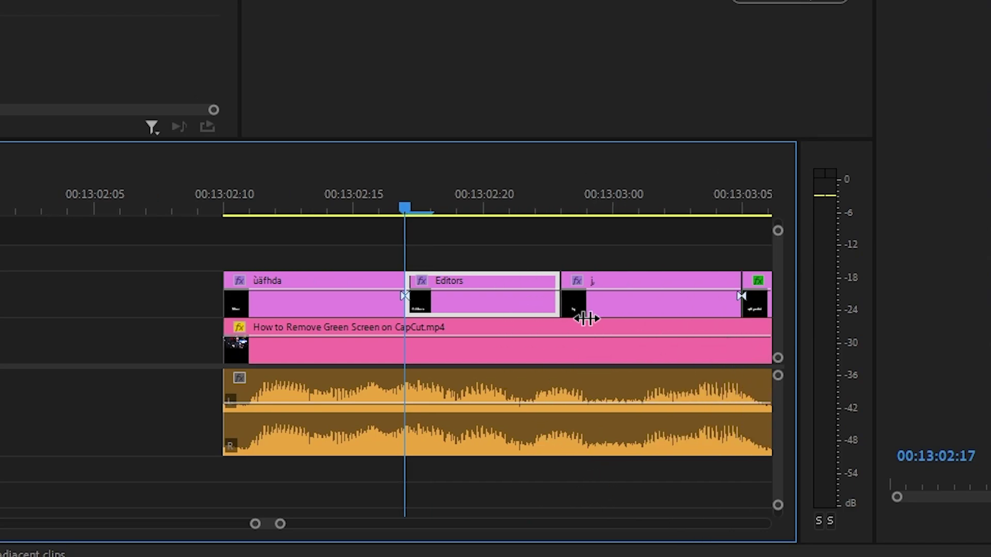
pyautogui.click(586, 318)
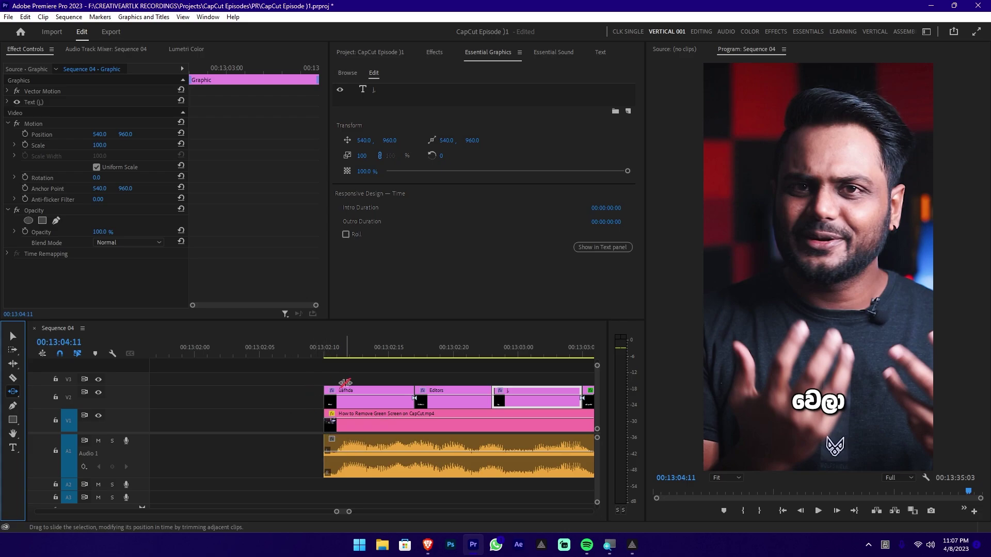
# Select the first caption, go to its start at 00:13:02:10 and move its anchor point onto the word, at about 553.3, 1580.2.
pyautogui.click(363, 356)
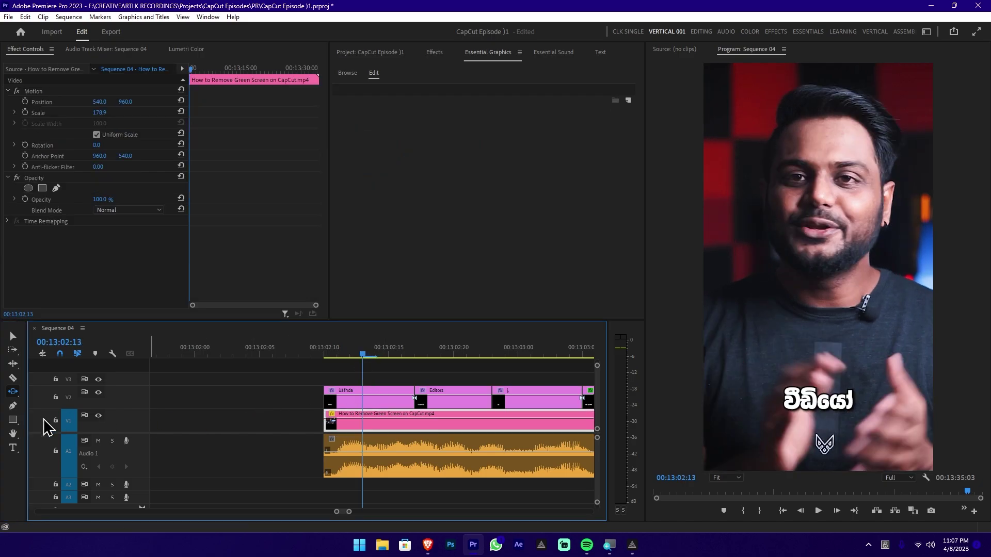
pyautogui.click(13, 337)
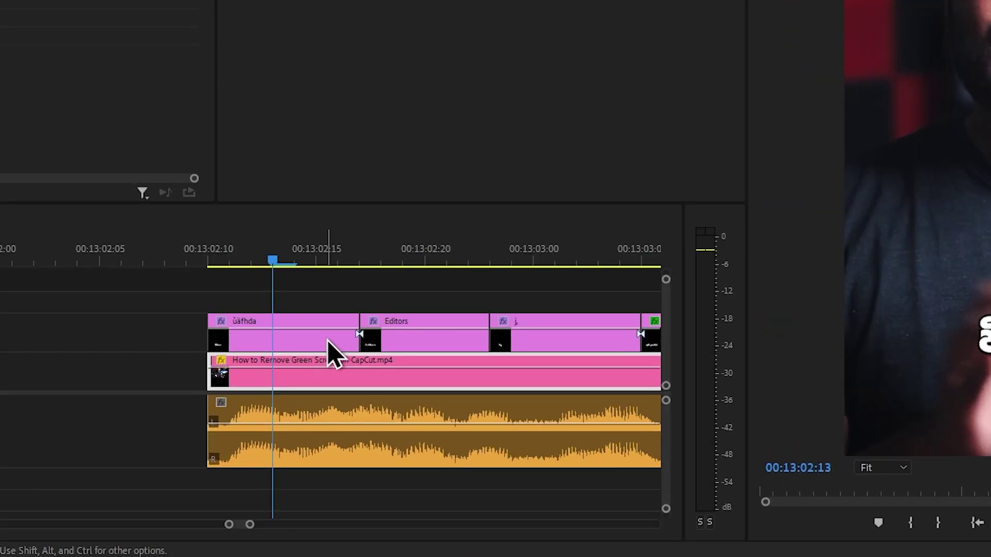
pyautogui.click(329, 341)
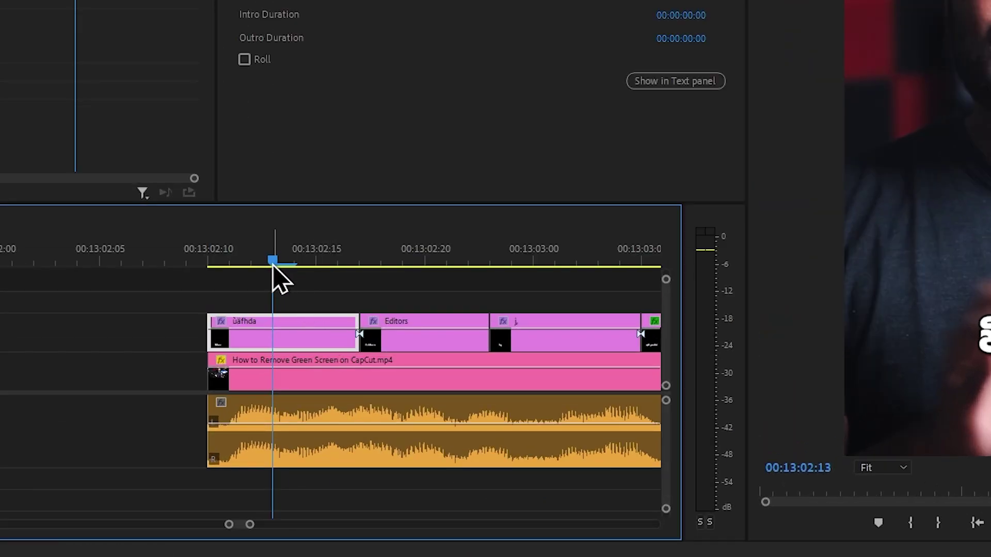
pyautogui.moveTo(274, 258); pyautogui.dragTo(217, 258)
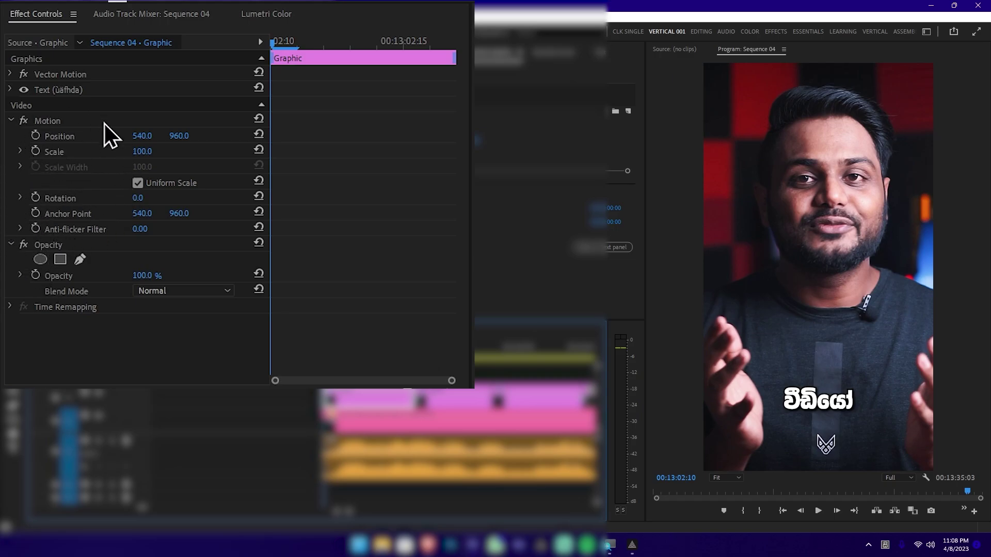
pyautogui.click(106, 214)
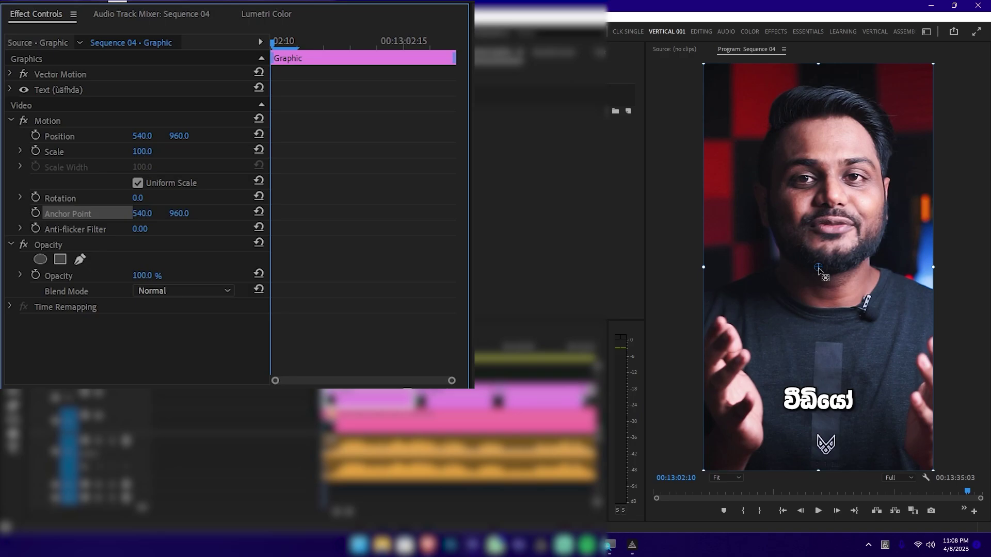
pyautogui.moveTo(818, 268); pyautogui.dragTo(821, 403)
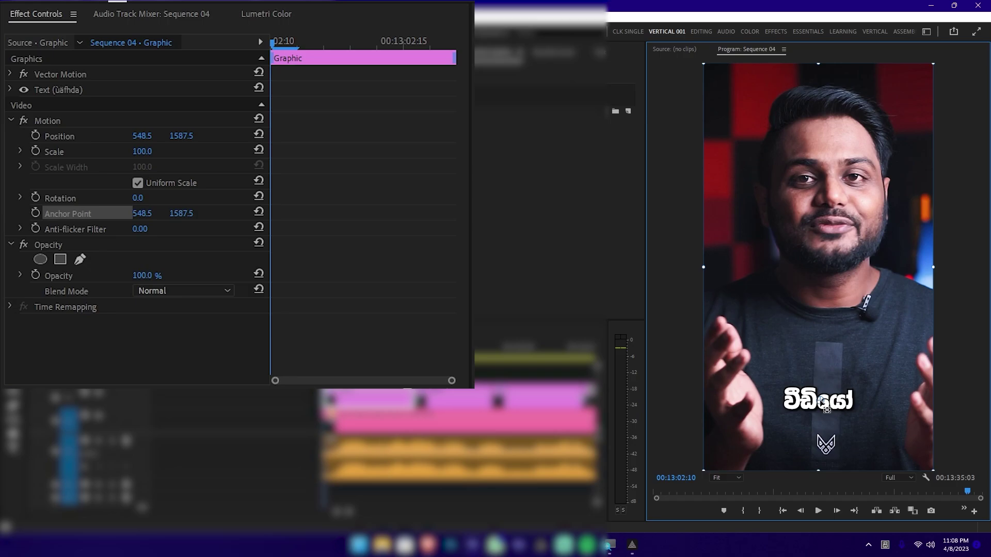
pyautogui.moveTo(827, 409); pyautogui.dragTo(827, 408)
# Enable scale keyframing on the first caption and set the scale to 80 at 00:13:02:10.
pyautogui.click(36, 149)
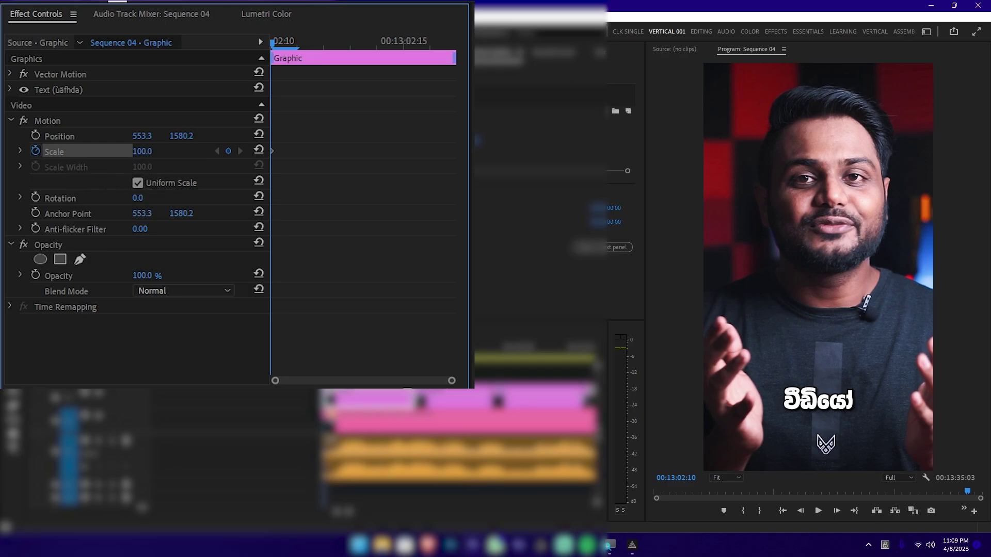
pyautogui.click(140, 152)
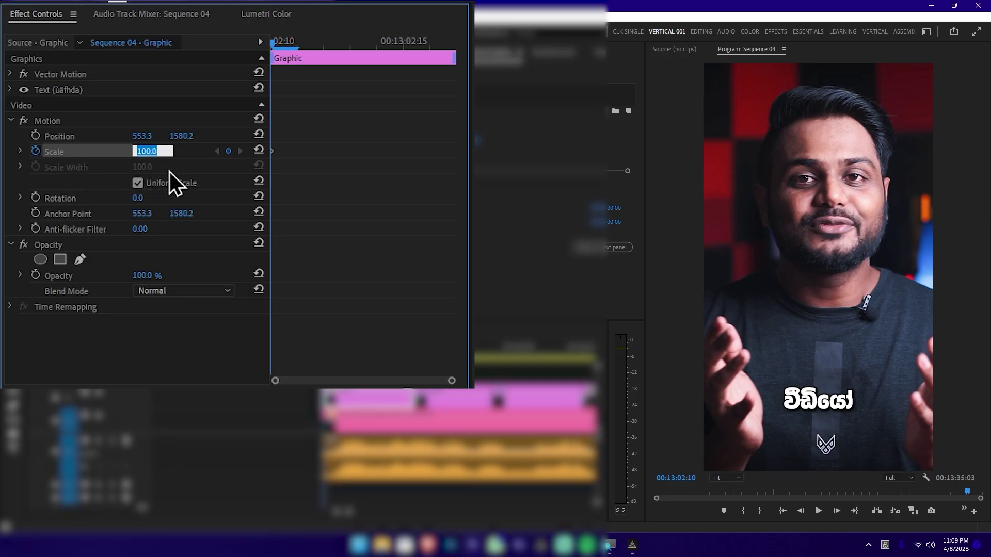
pyautogui.write('80')
pyautogui.press('Return')
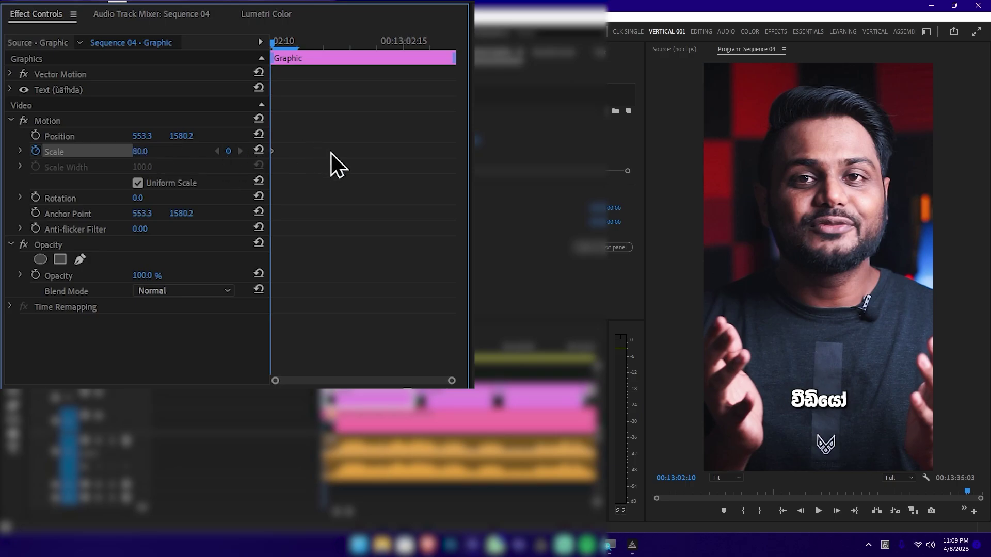
# Add a scale keyframe of 110 to the first caption three frames on, at 00:13:02:13.
pyautogui.press('Right')
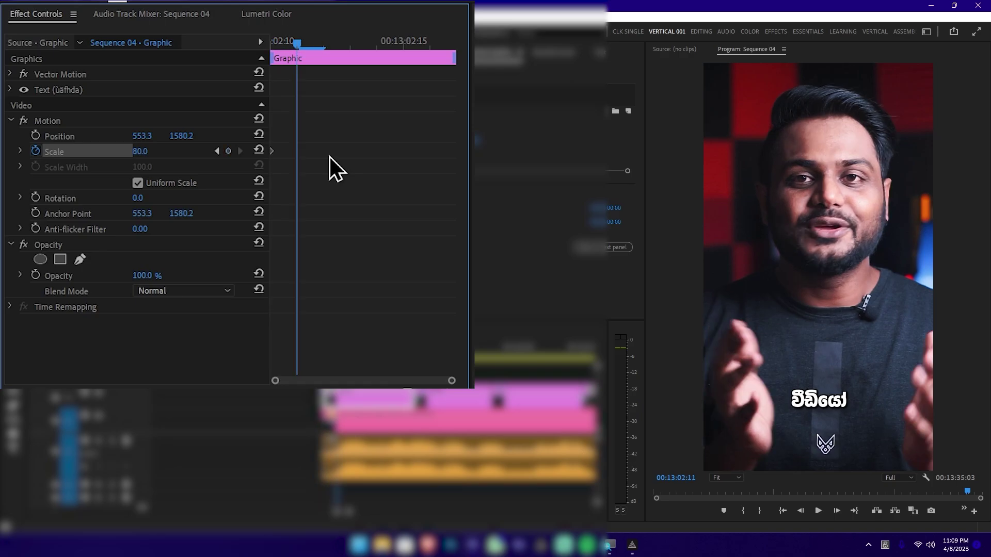
pyautogui.press('Right')
pyautogui.press('Right')
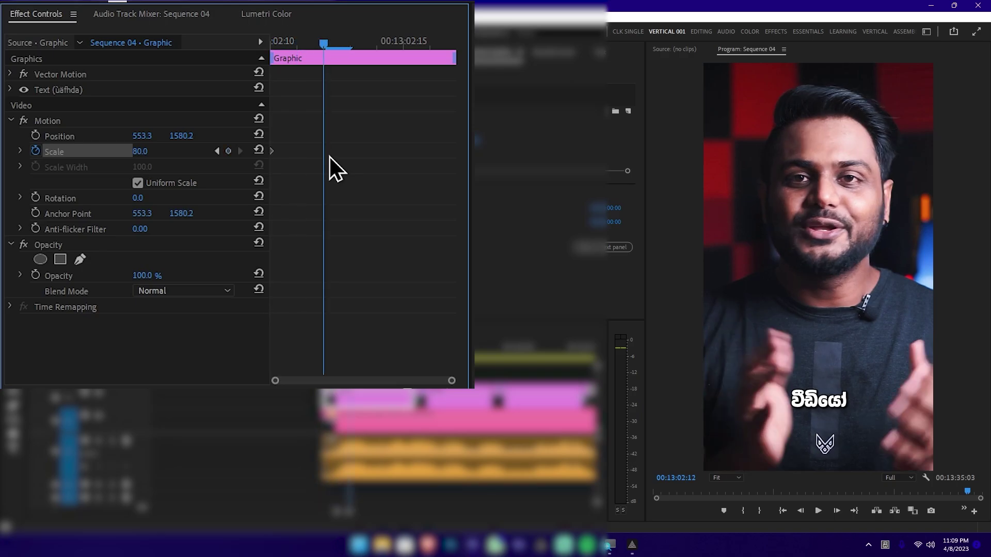
pyautogui.click(228, 151)
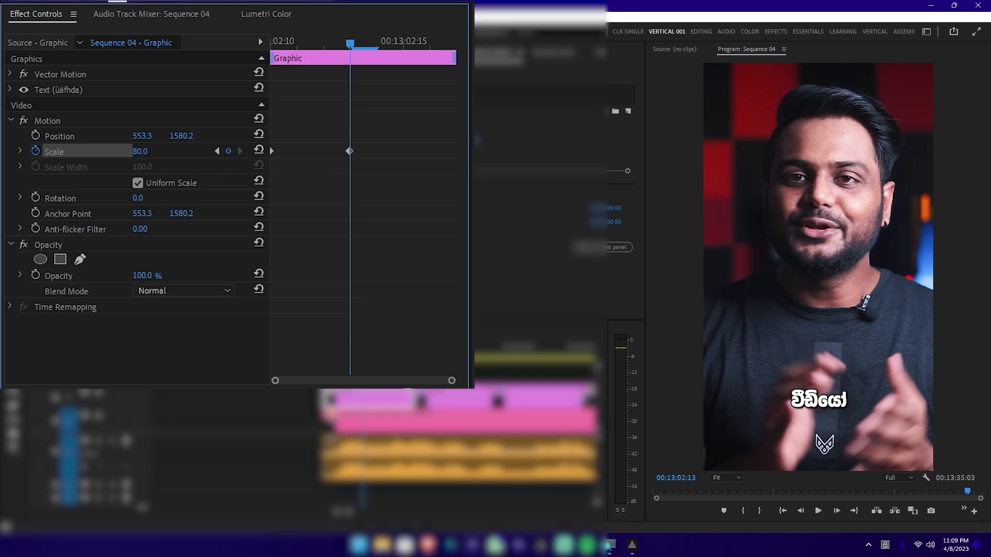
pyautogui.click(157, 151)
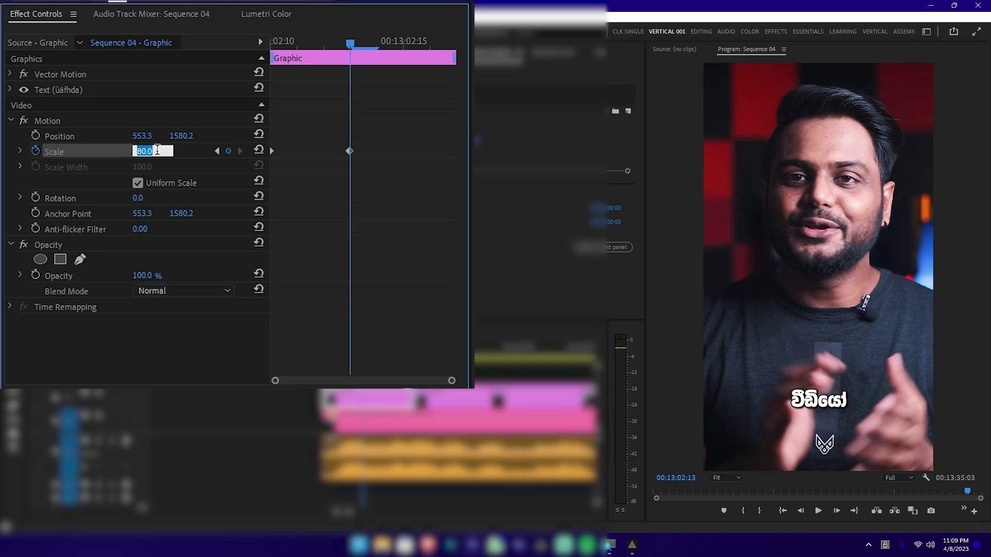
pyautogui.write('110')
pyautogui.press('Return')
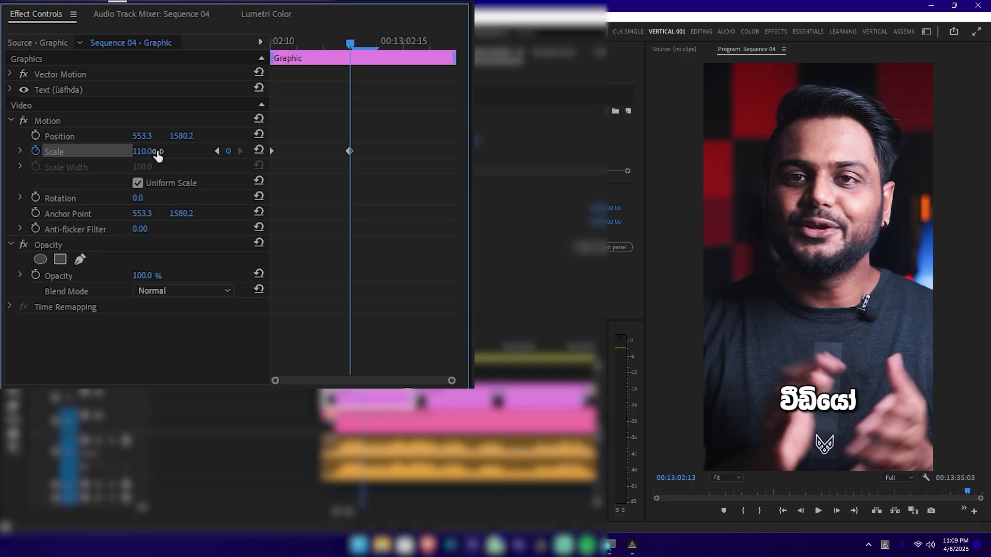
# Add a scale keyframe of 100 at 00:13:02:14 and return the playhead to the first caption's start.
pyautogui.press('Right')
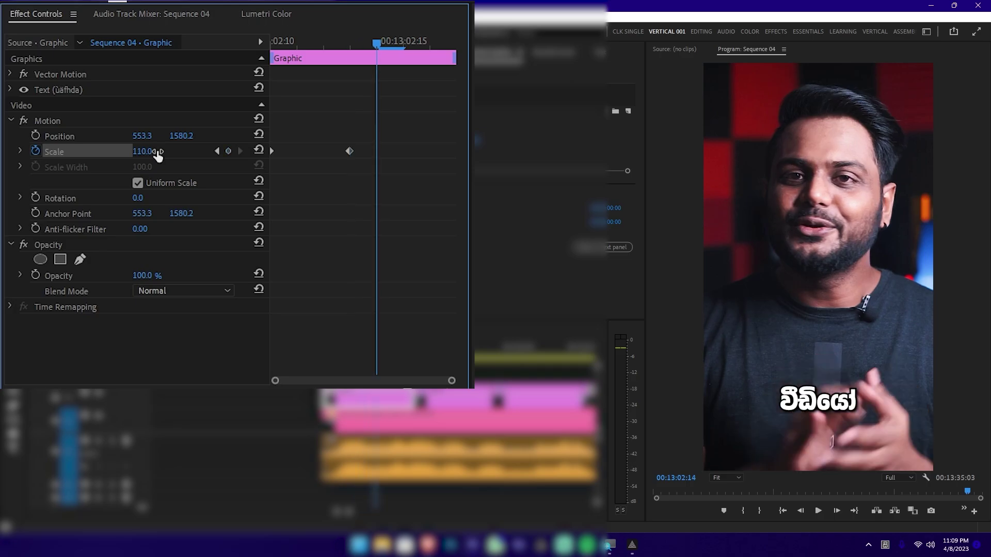
pyautogui.click(229, 152)
pyautogui.click(258, 152)
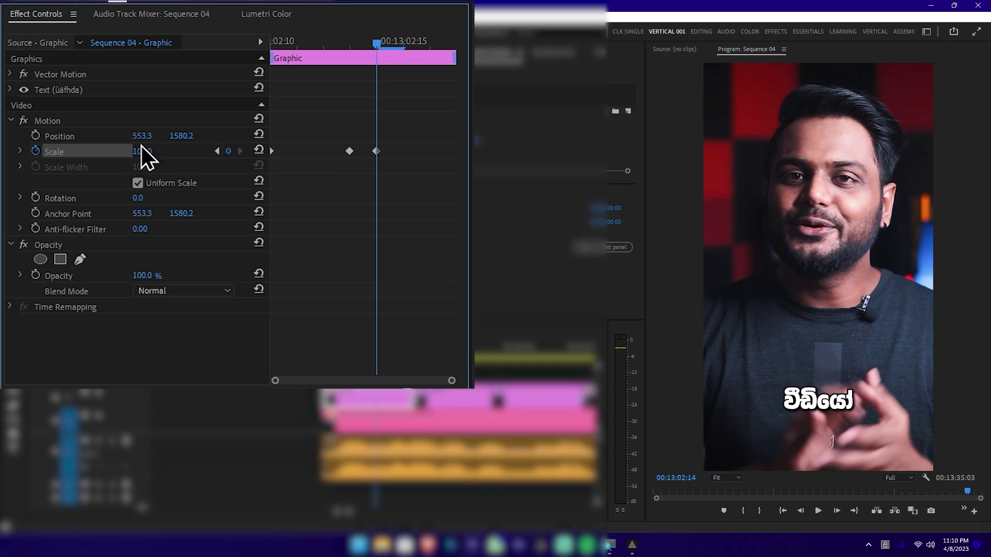
pyautogui.press('Up')
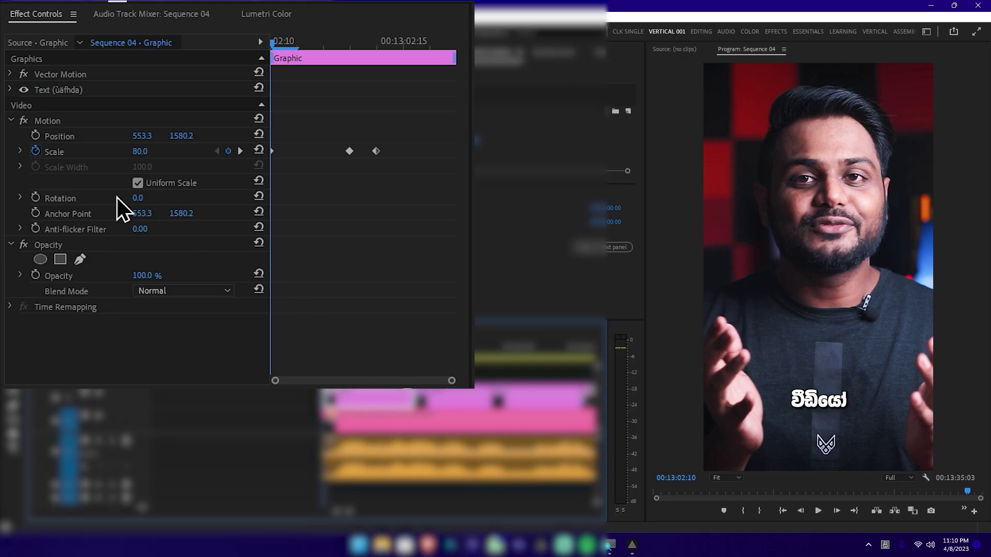
# Copy the first caption's Motion effect with its scale keyframes.
pyautogui.click(11, 122)
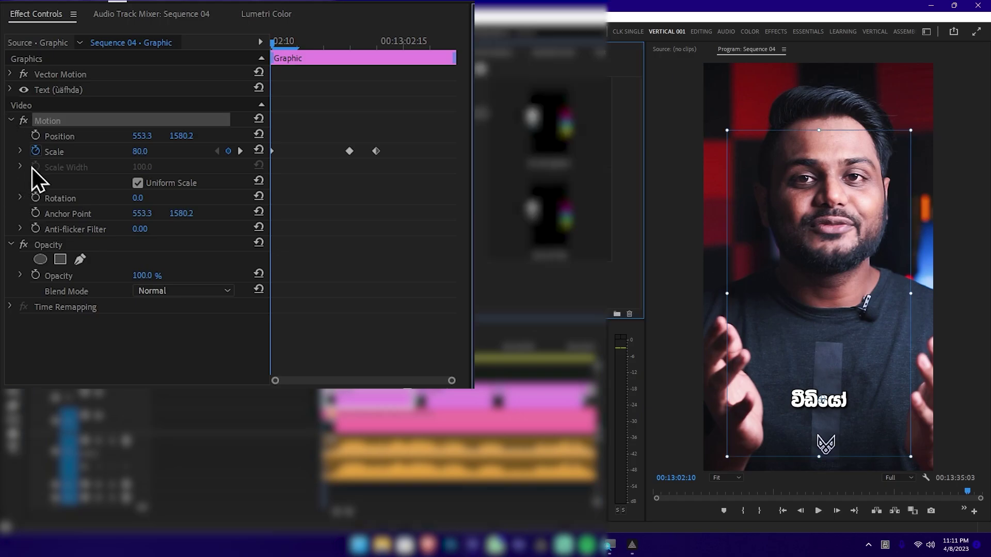
pyautogui.rightClick(72, 119)
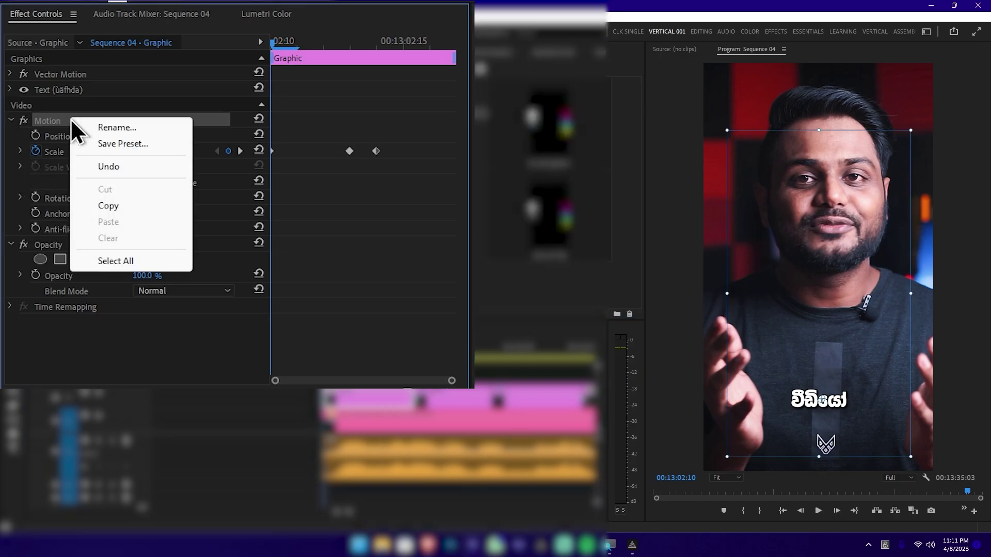
pyautogui.click(126, 206)
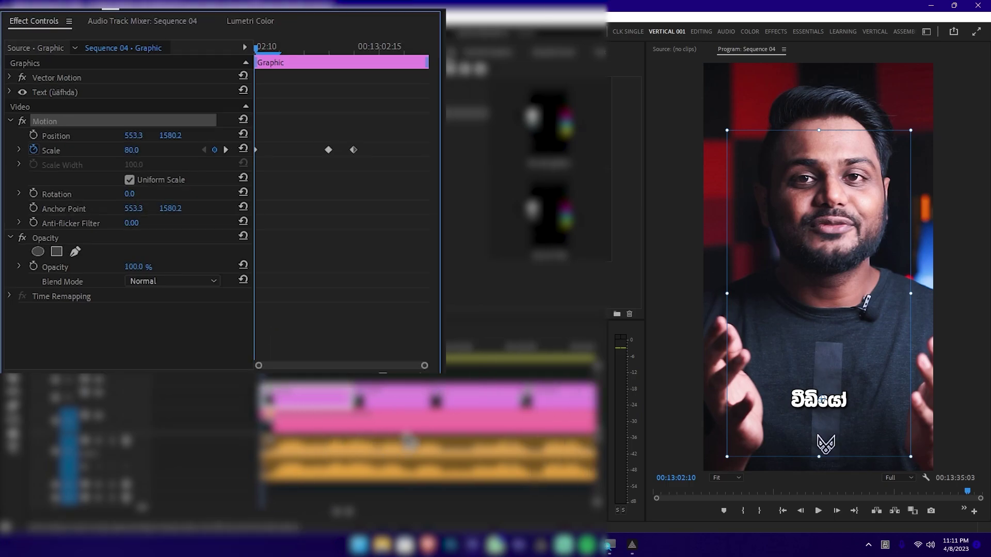
# Paste the copied Motion effect onto all caption clips from "Editors" up to the gap near 00:13:15:00.
pyautogui.scroll(-5, 398, 438)
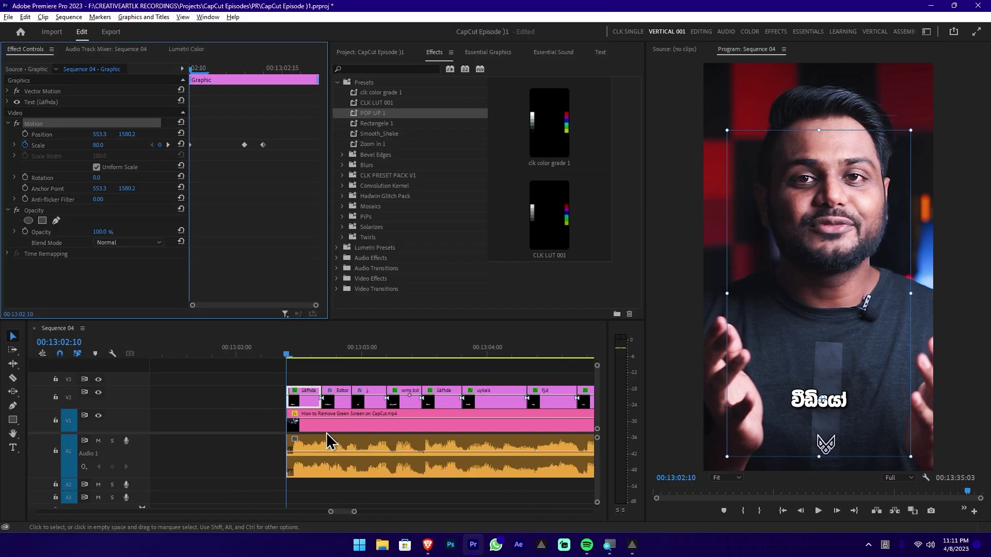
pyautogui.moveTo(263, 375); pyautogui.dragTo(335, 369)
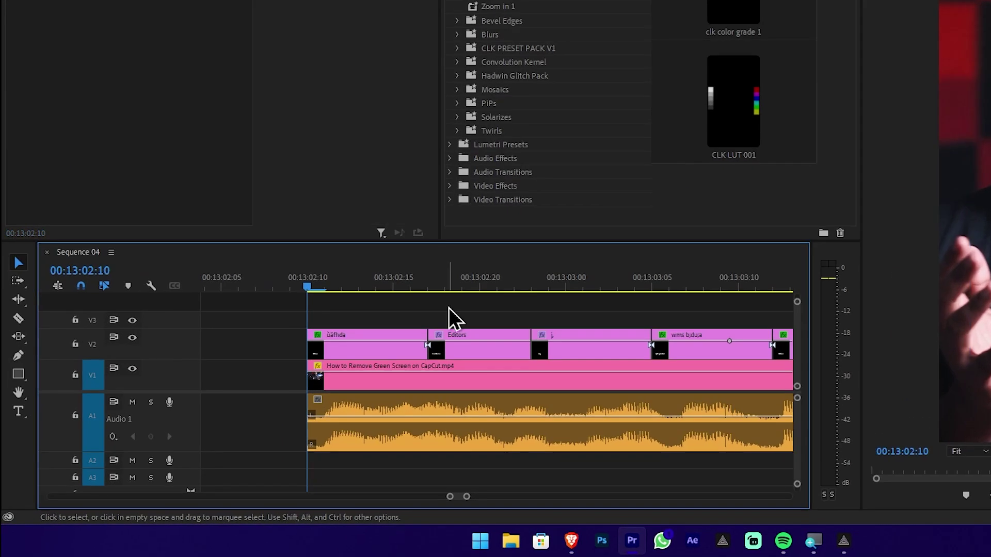
pyautogui.scroll(4, 337, 374)
pyautogui.scroll(-5, 411, 323)
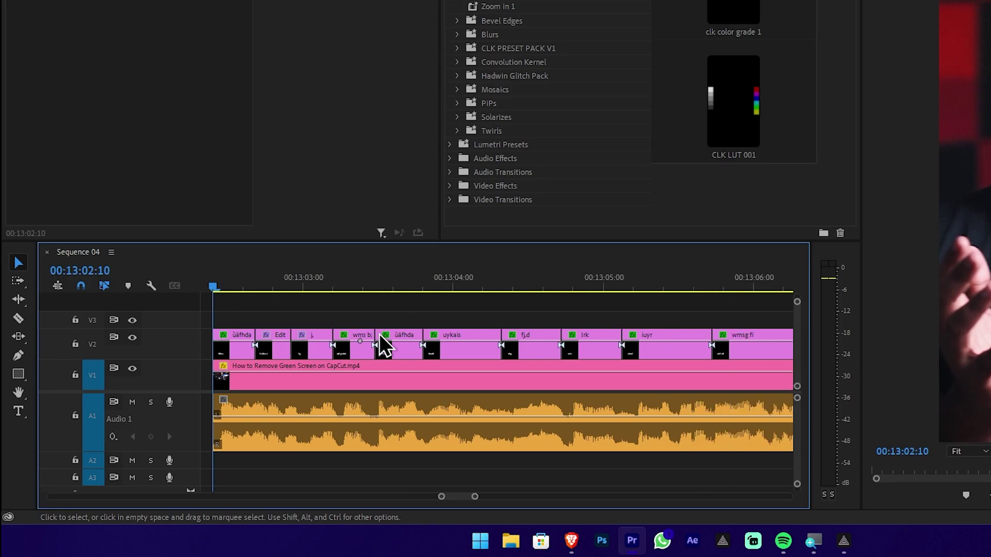
pyautogui.scroll(-4, 393, 356)
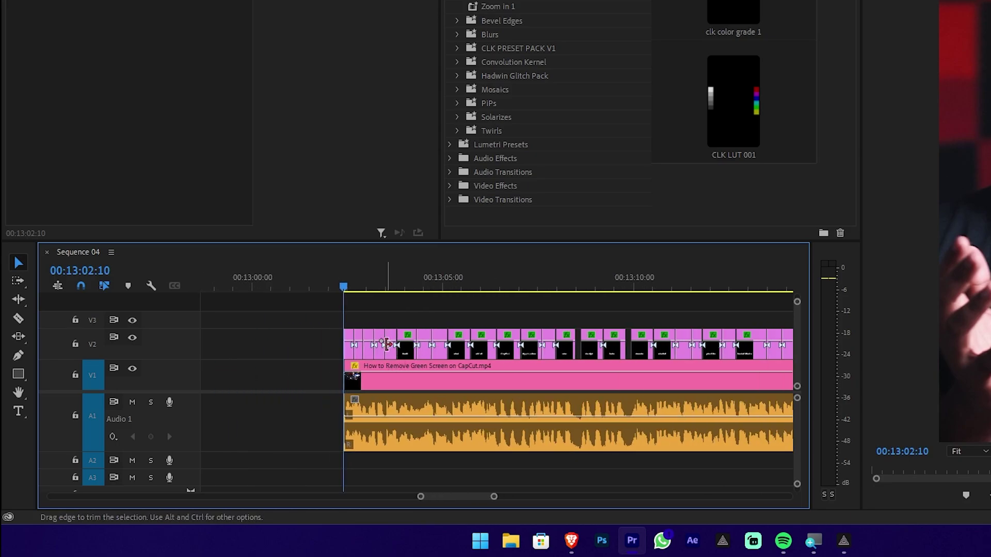
pyautogui.scroll(2, 471, 372)
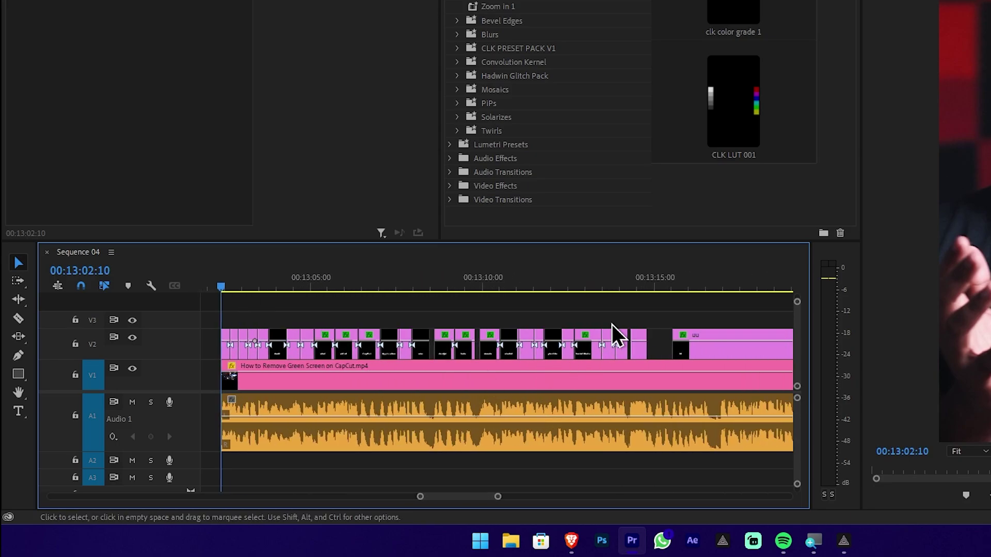
pyautogui.moveTo(661, 310); pyautogui.dragTo(282, 350)
pyautogui.scroll(5, 285, 350)
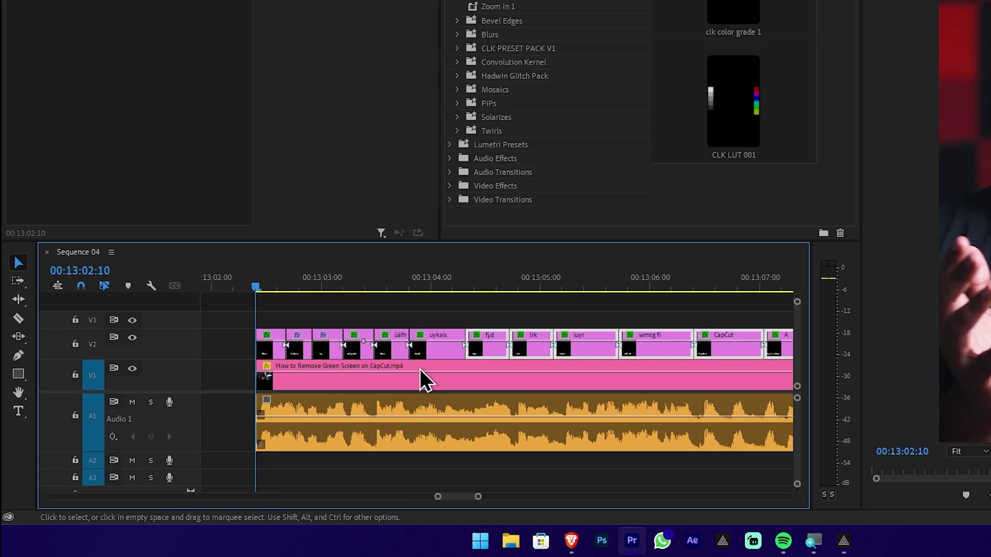
pyautogui.hscroll(-3, 422, 371)
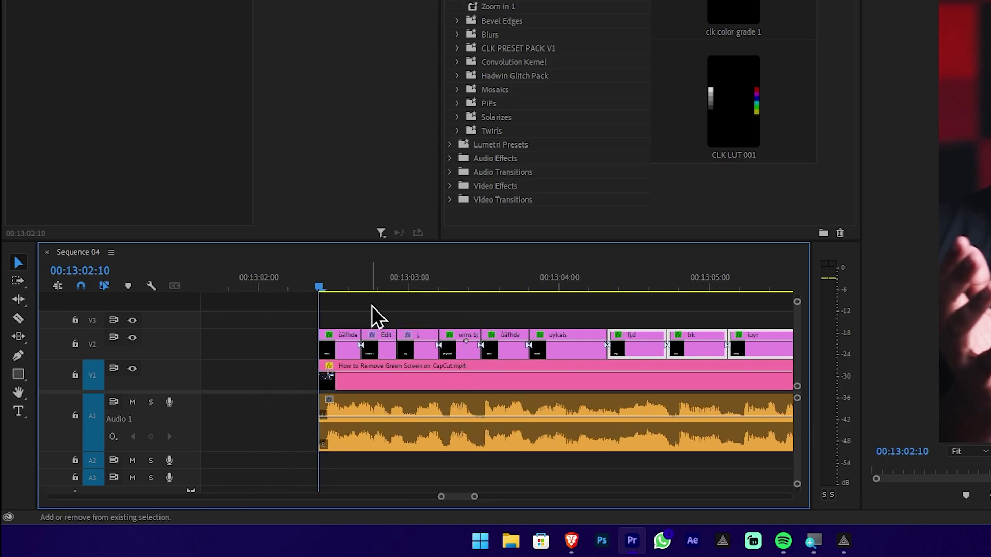
pyautogui.moveTo(371, 305); pyautogui.dragTo(752, 349)
pyautogui.scroll(-1, 697, 340)
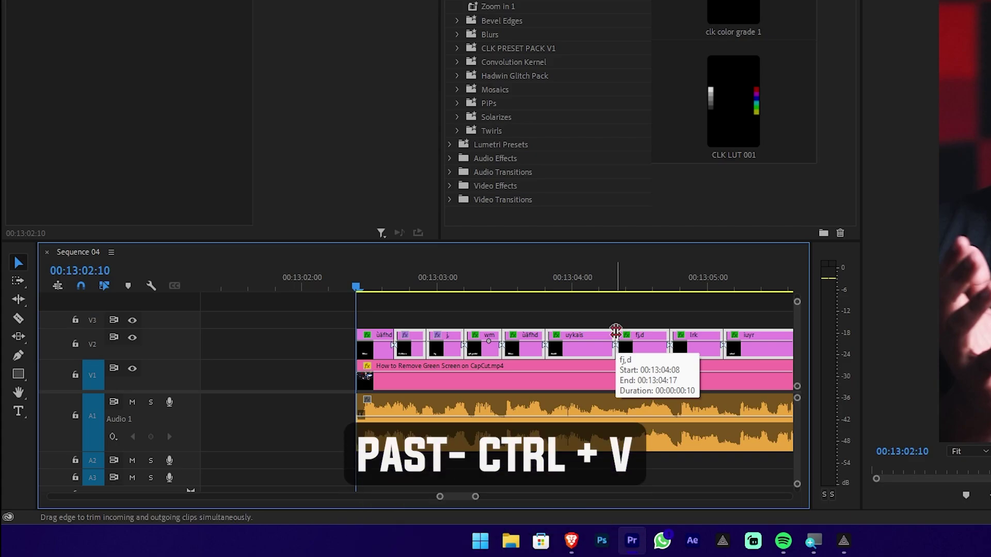
pyautogui.hotkey('ctrl', 'v')
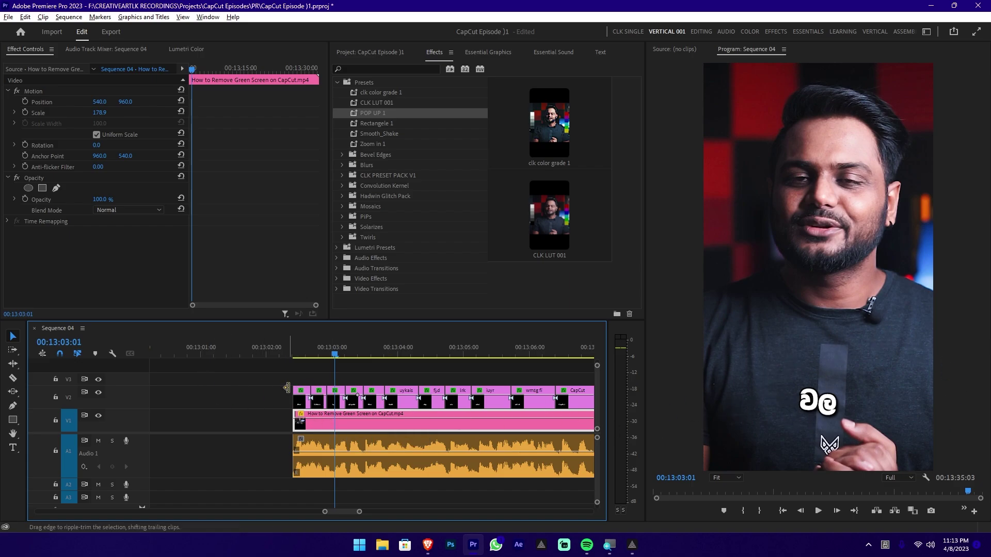
pyautogui.scroll(3, 305, 401)
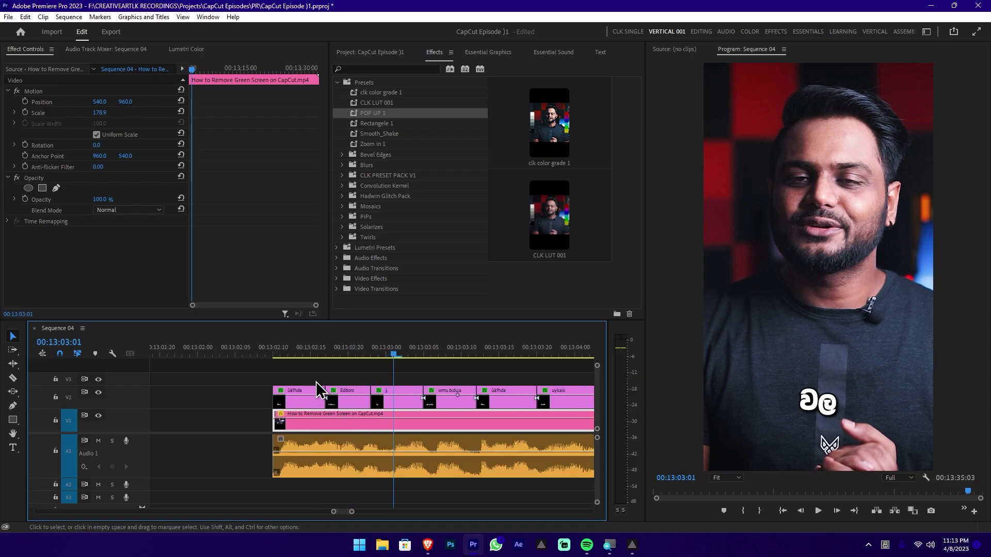
# Change the fill colour of the "Editors" caption text to bright yellow with a hue of 62°.
pyautogui.click(356, 353)
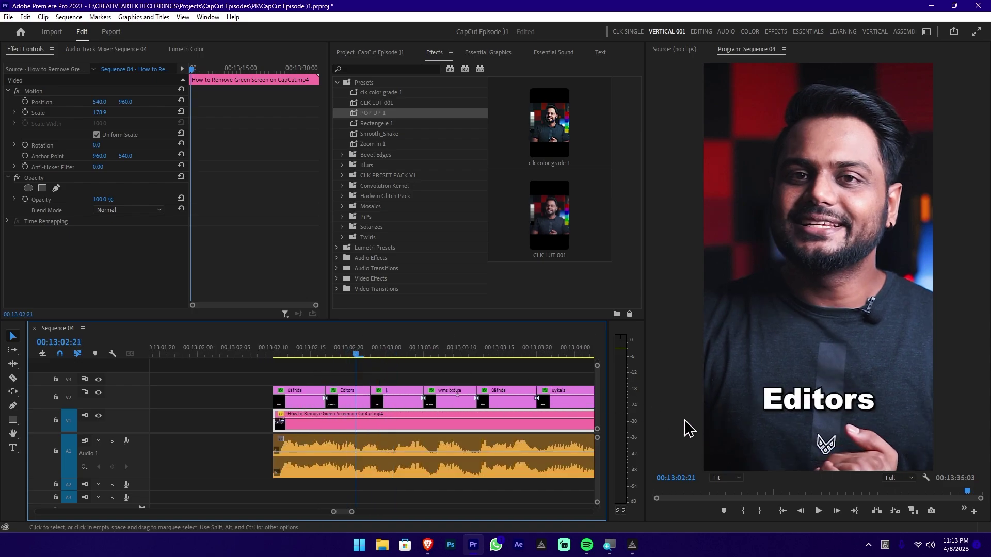
pyautogui.scroll(1, 372, 419)
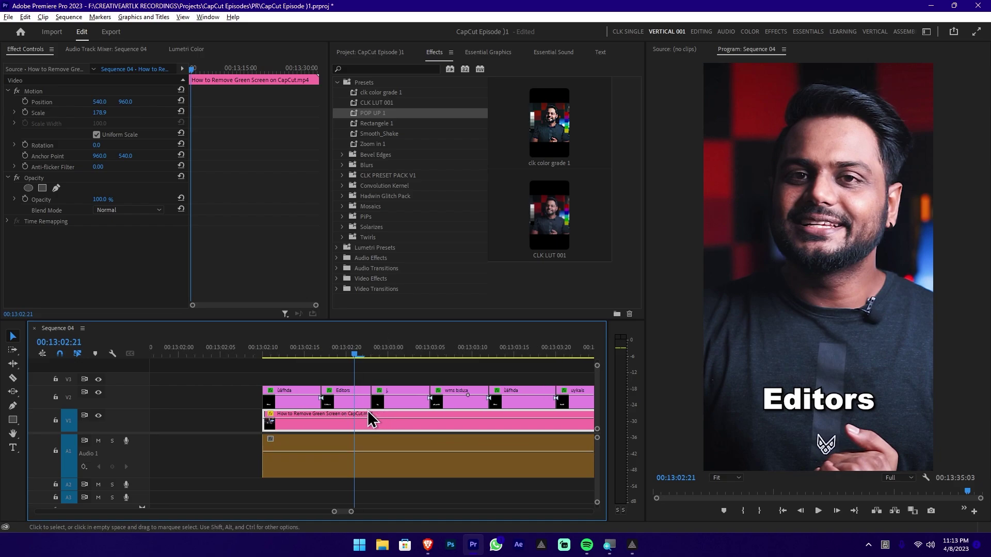
pyautogui.scroll(1, 371, 419)
pyautogui.click(344, 356)
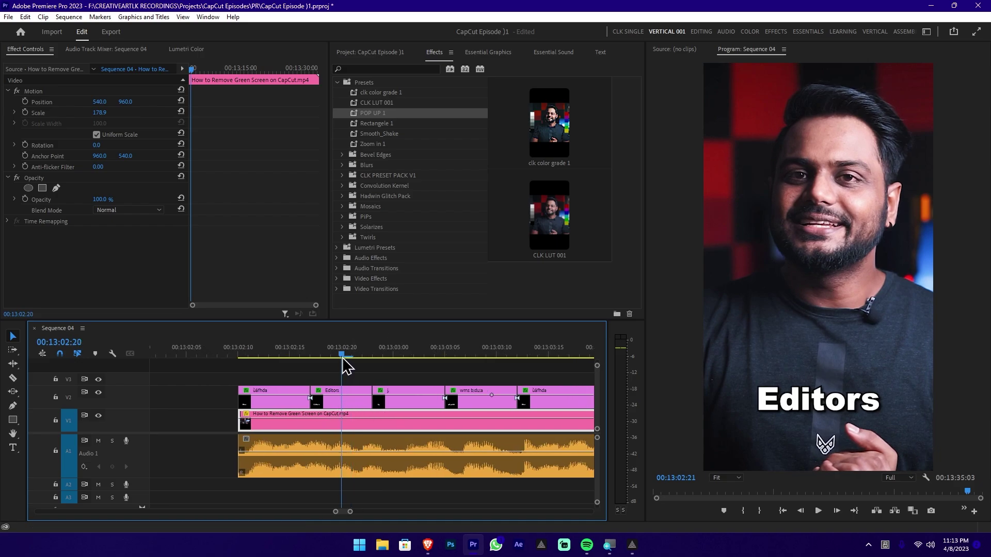
pyautogui.click(352, 395)
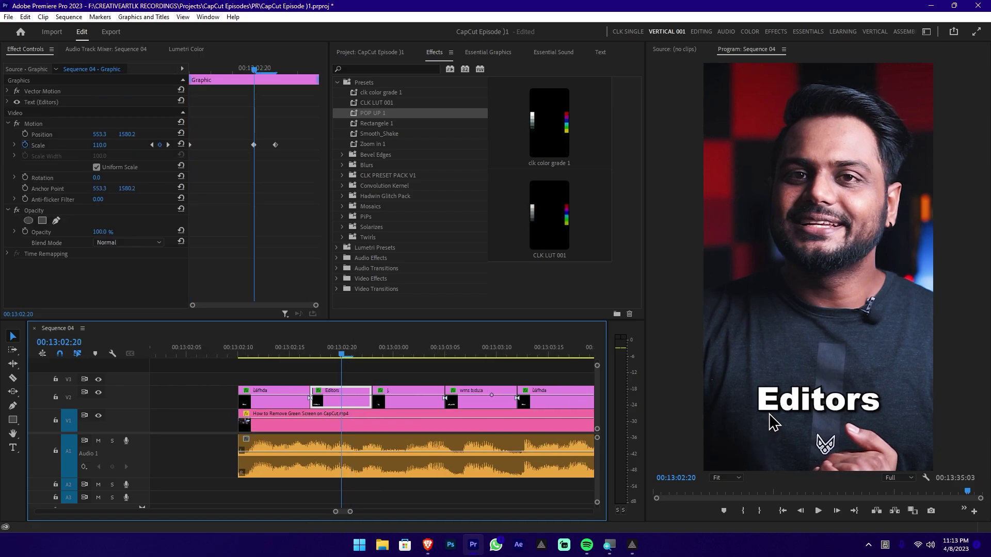
pyautogui.doubleClick(793, 402)
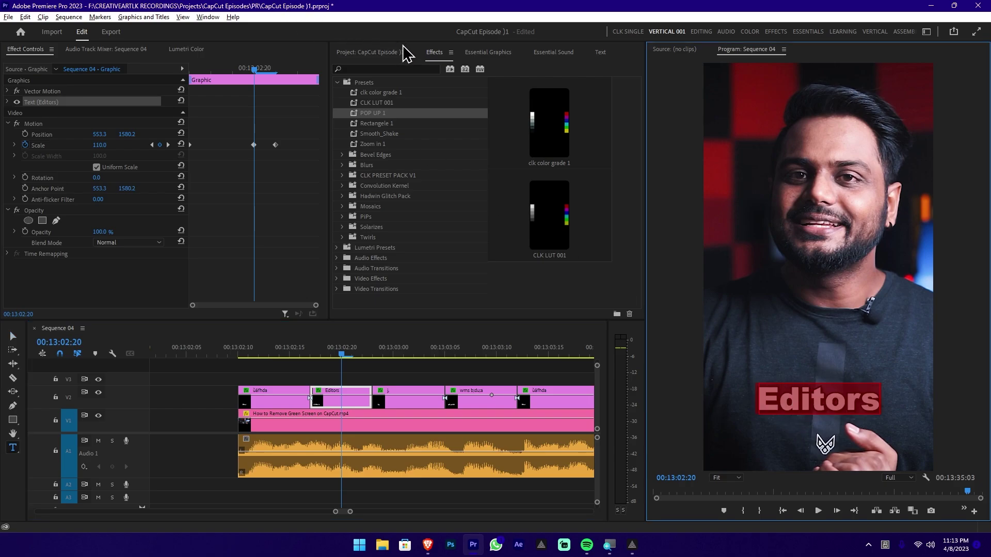
pyautogui.click(499, 54)
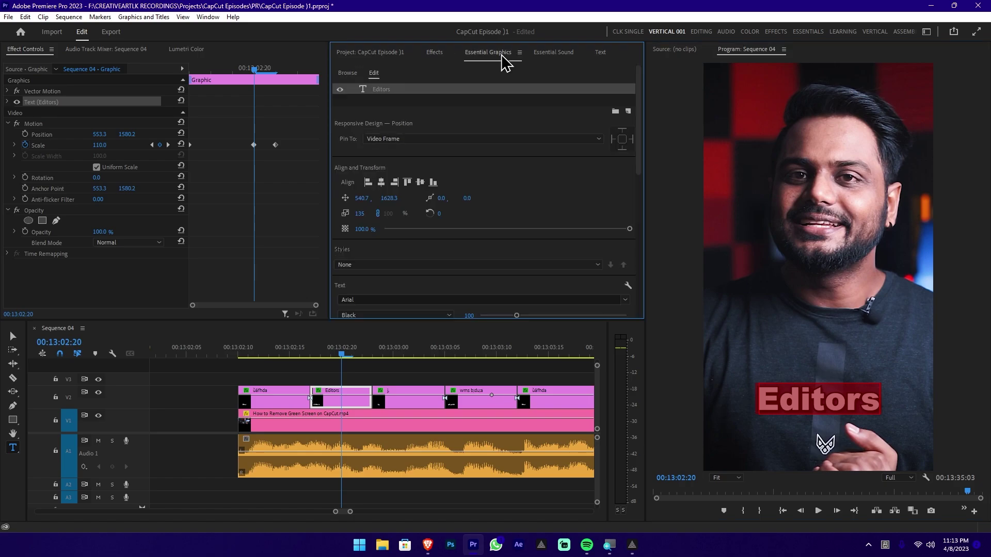
pyautogui.scroll(-4, 338, 294)
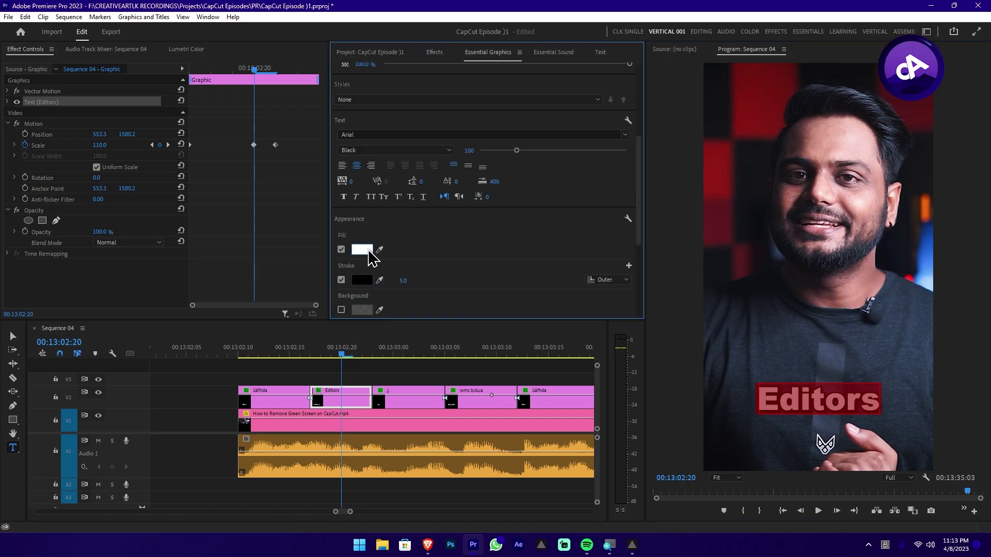
pyautogui.click(366, 252)
pyautogui.moveTo(514, 255); pyautogui.dragTo(516, 236)
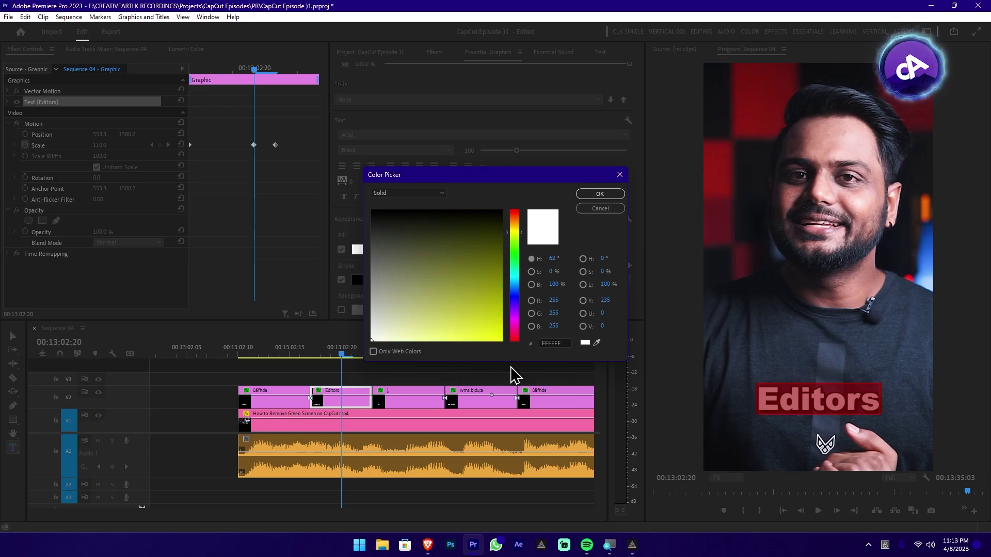
pyautogui.click(493, 328)
pyautogui.click(604, 195)
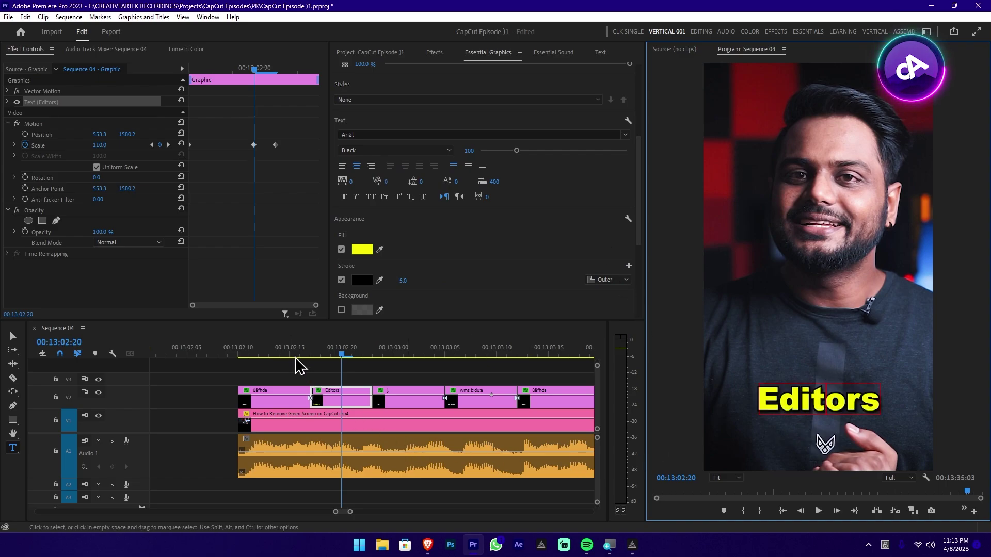
# Play the sequence from the first caption to preview the yellow "Editors" caption in motion.
pyautogui.click(250, 350)
pyautogui.press('space')
pyautogui.click(310, 400)
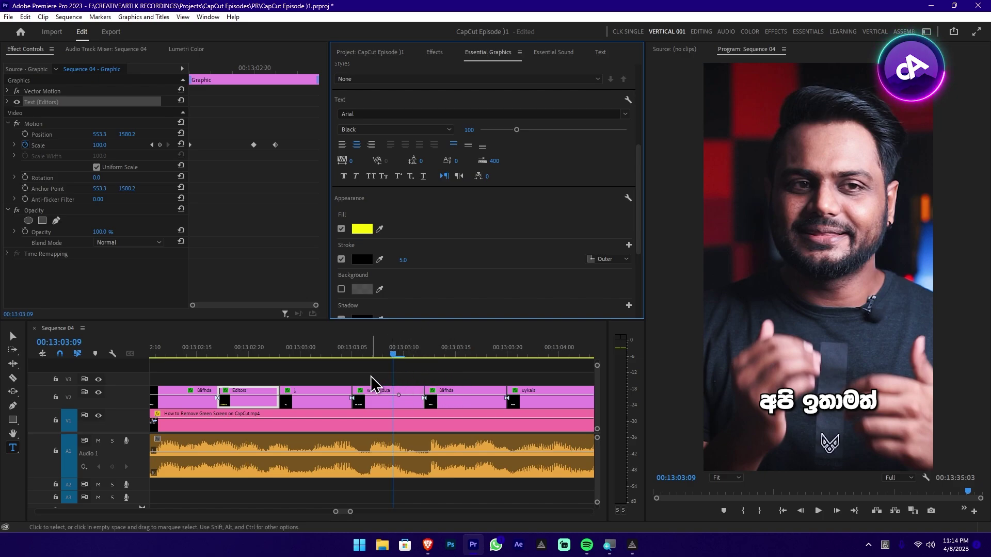
# Copy the hex code F6FF00 from the fill colour of the "Editors" caption.
pyautogui.click(251, 353)
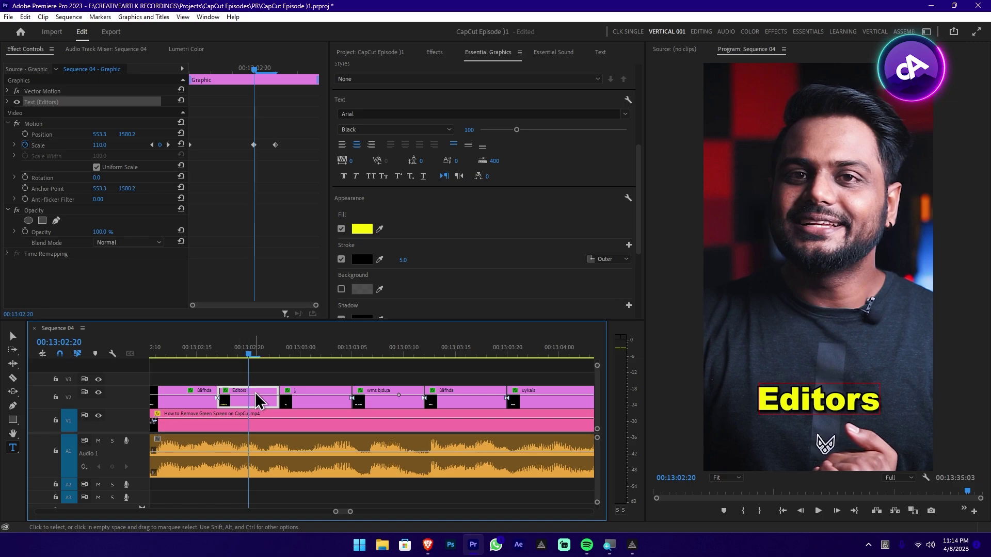
pyautogui.scroll(3, 413, 279)
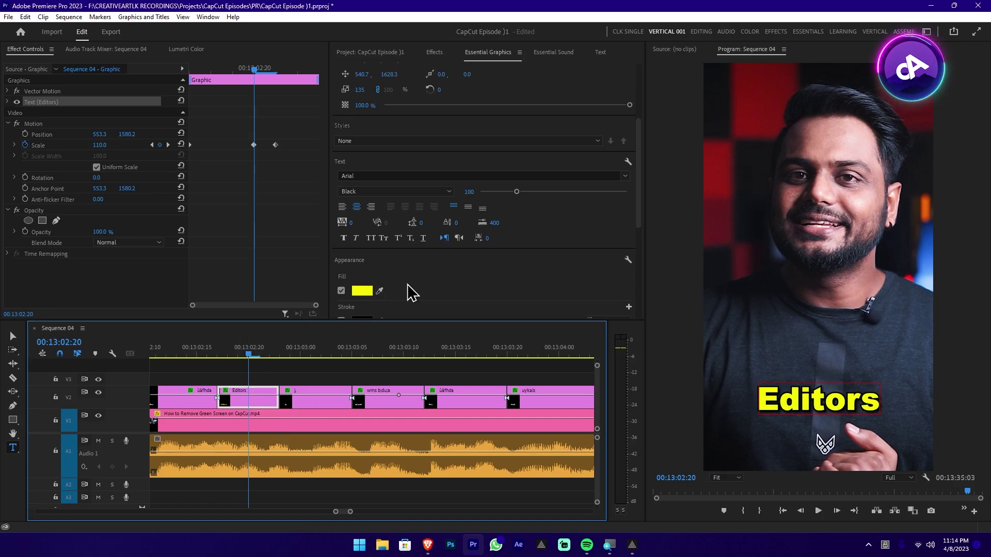
pyautogui.scroll(-3, 398, 273)
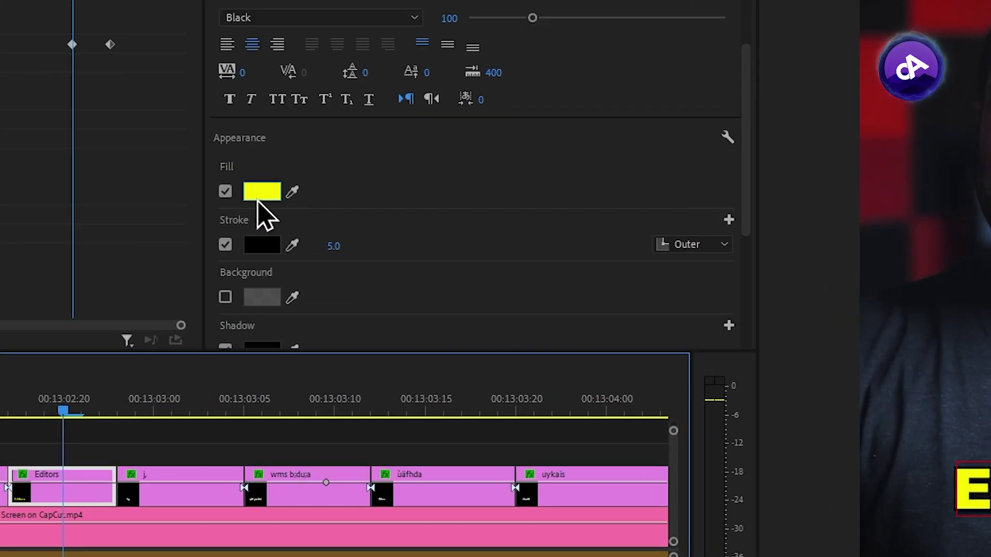
pyautogui.click(362, 229)
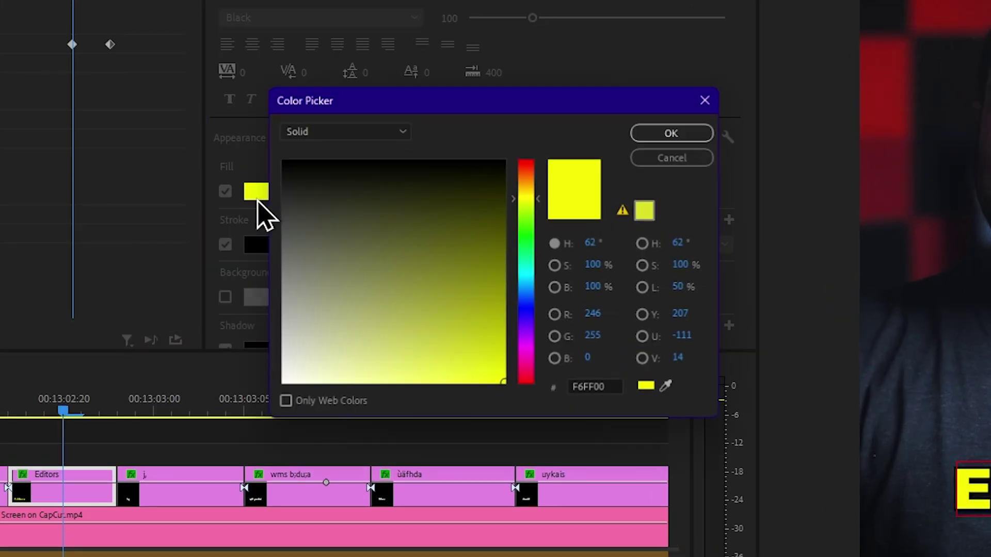
pyautogui.click(609, 391)
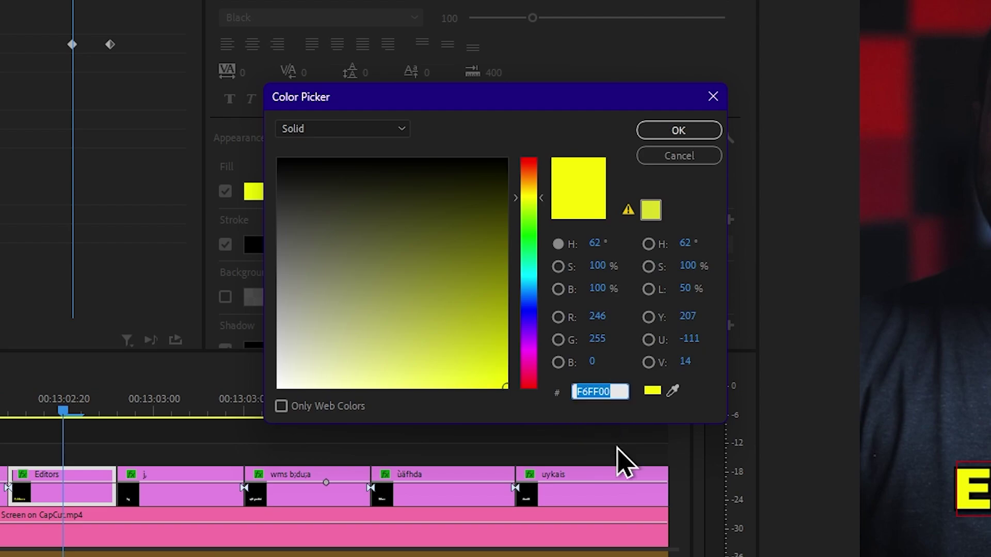
pyautogui.hotkey('ctrl', 'c')
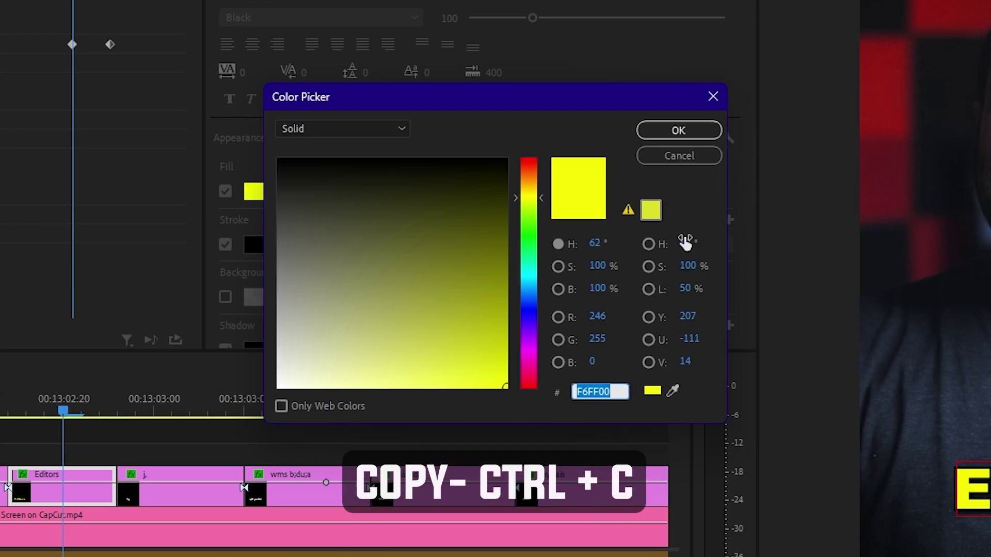
pyautogui.click(689, 136)
# Set the fill colour of the Sinhala caption at 00:13:03:15 to the copied hex code F6FF00.
pyautogui.moveTo(243, 412); pyautogui.dragTo(425, 414)
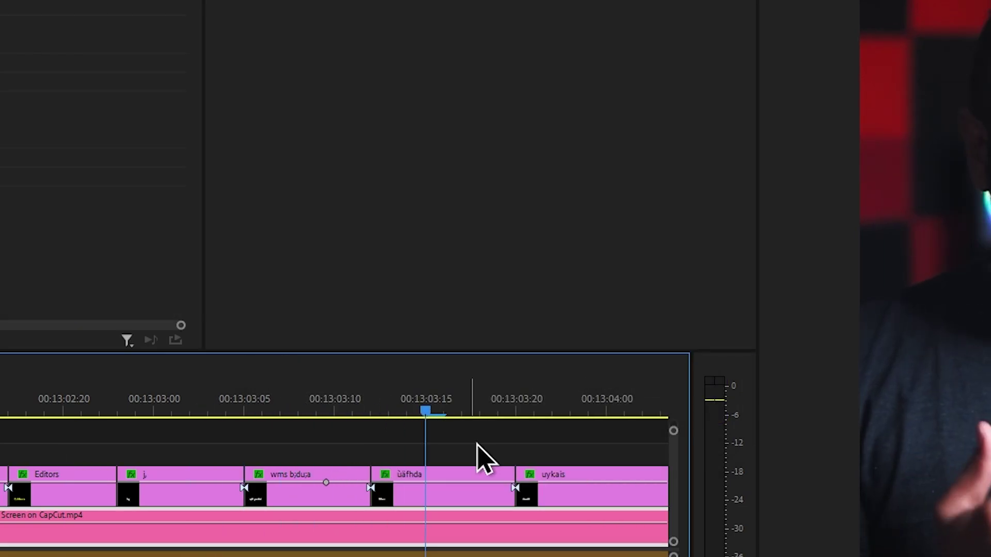
pyautogui.click(462, 488)
pyautogui.click(331, 137)
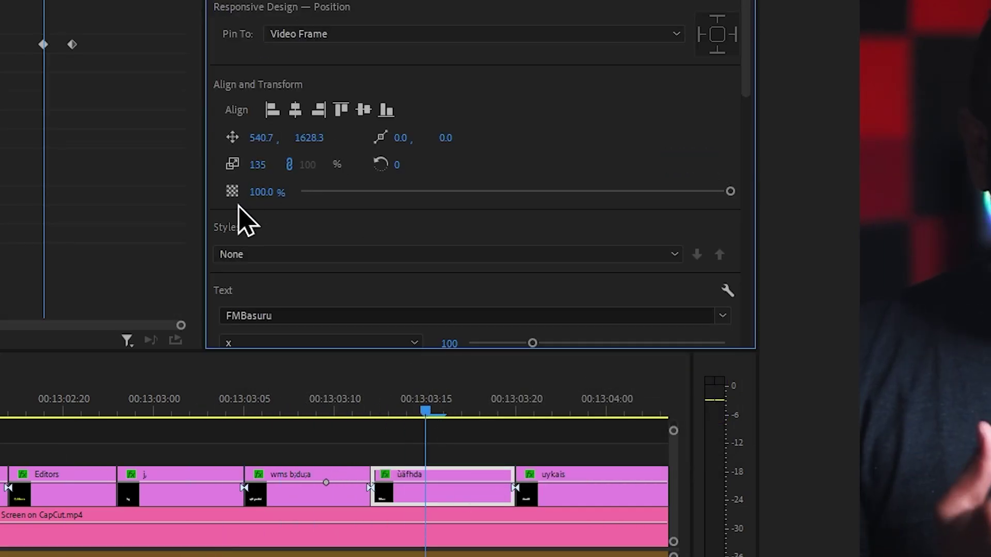
pyautogui.scroll(-5, 224, 299)
pyautogui.scroll(-3, 227, 310)
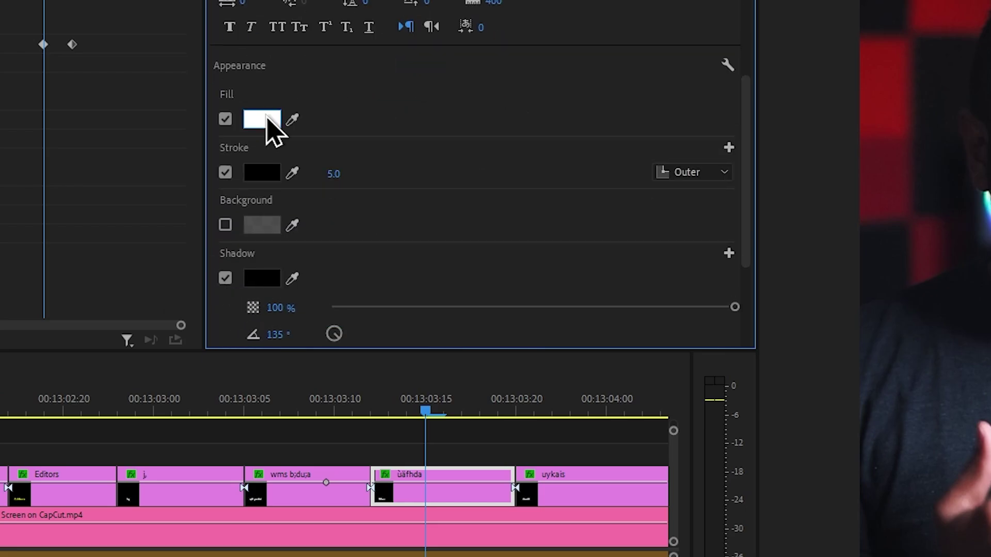
pyautogui.click(258, 121)
pyautogui.click(620, 391)
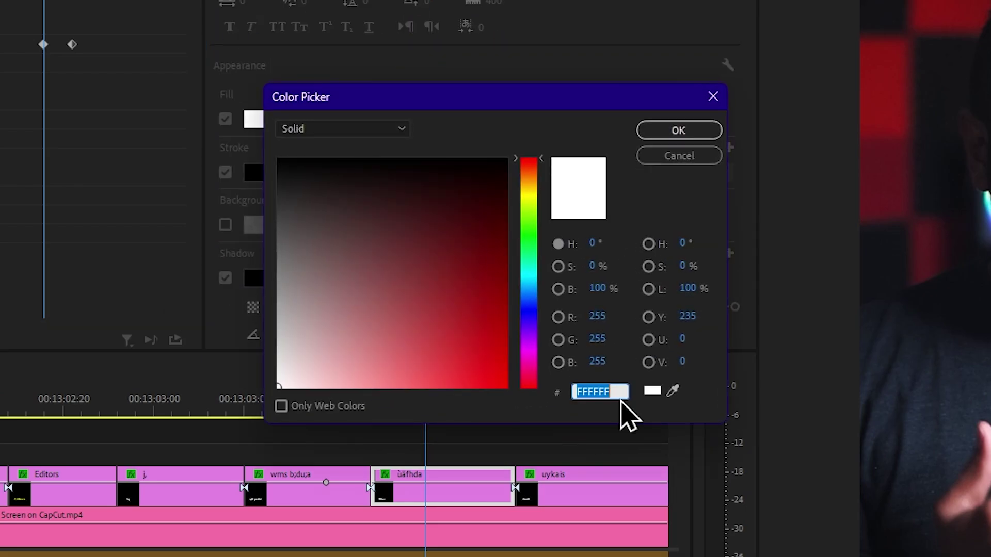
pyautogui.write('F6FF00')
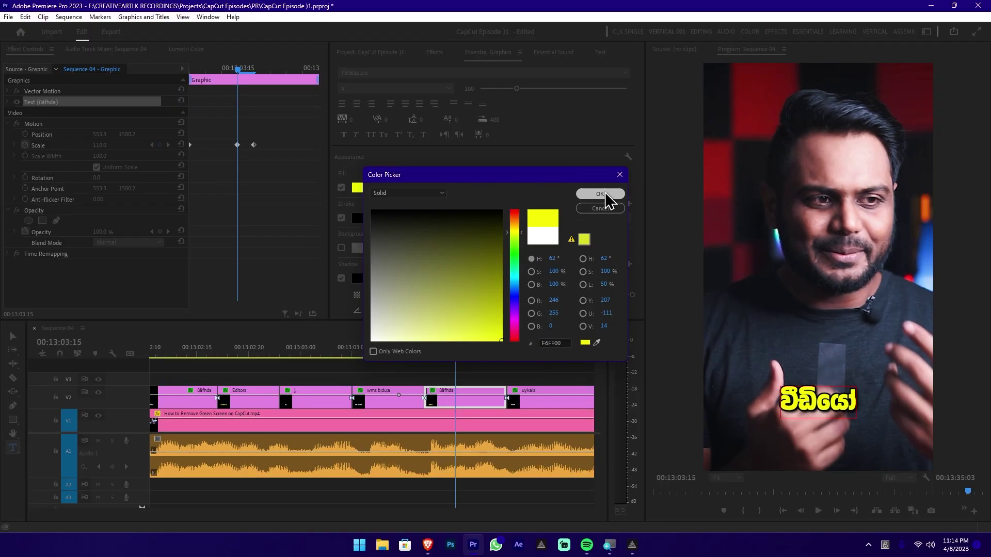
pyautogui.click(678, 130)
# Replace the FMBasuru x font with FMGemunu throughout the project.
pyautogui.press('-')
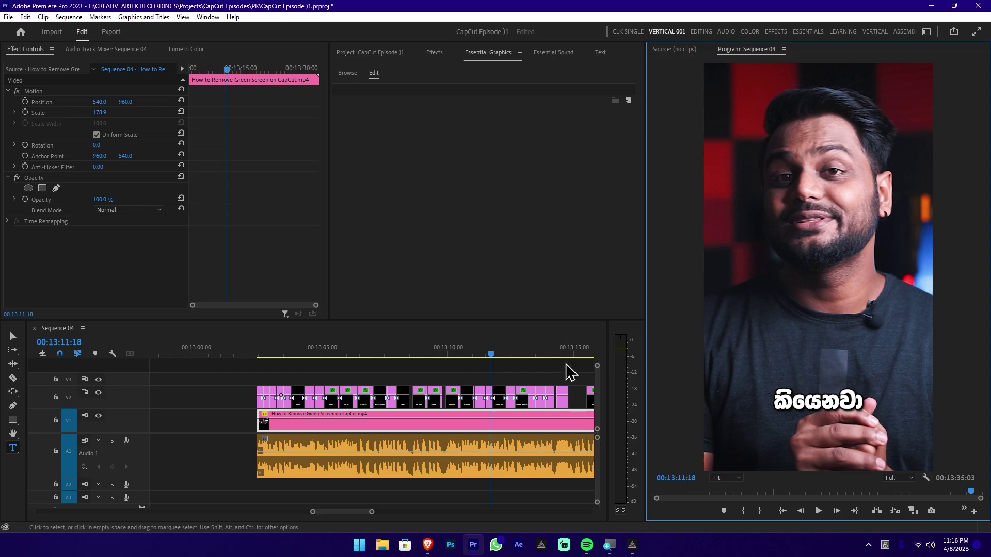
pyautogui.click(274, 351)
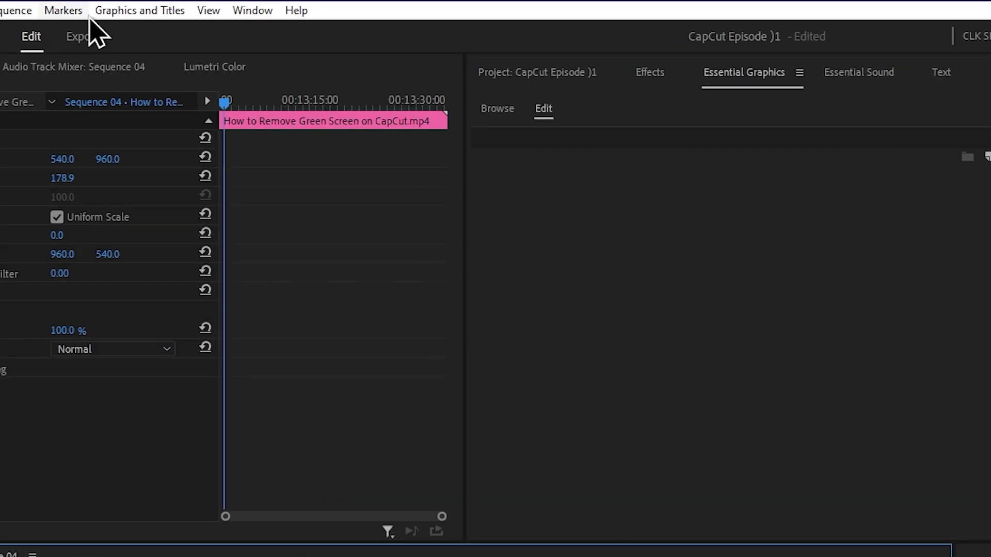
pyautogui.click(153, 18)
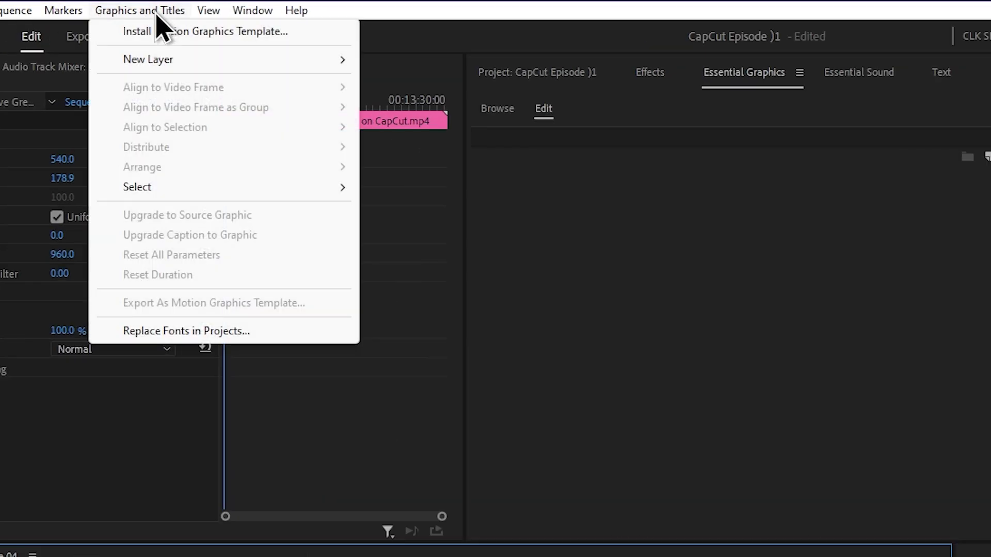
pyautogui.moveTo(225, 197)
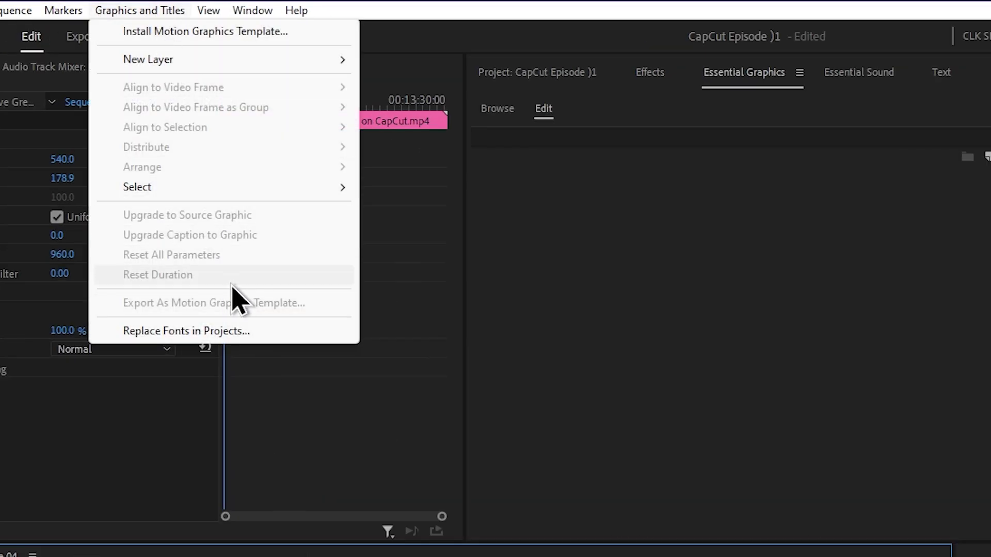
pyautogui.click(255, 330)
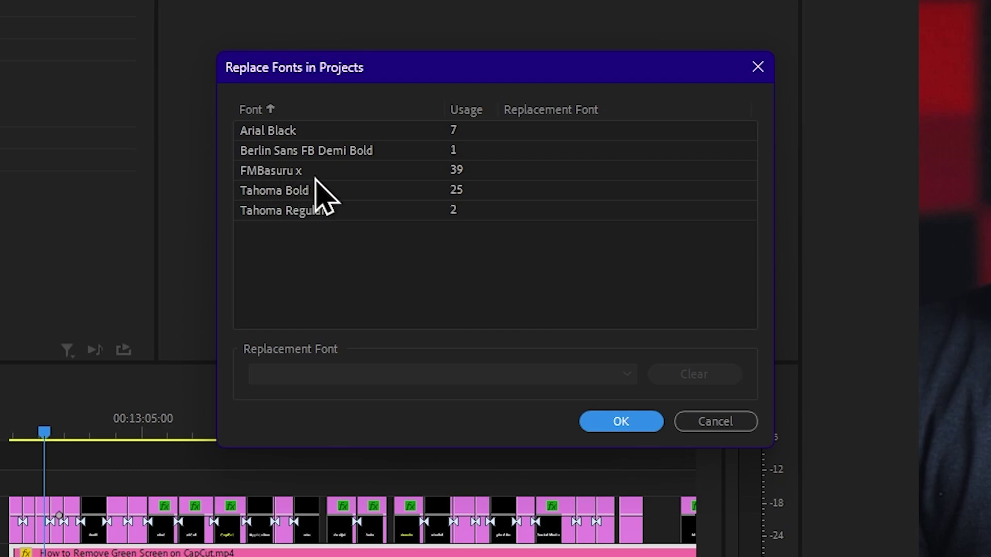
pyautogui.click(343, 173)
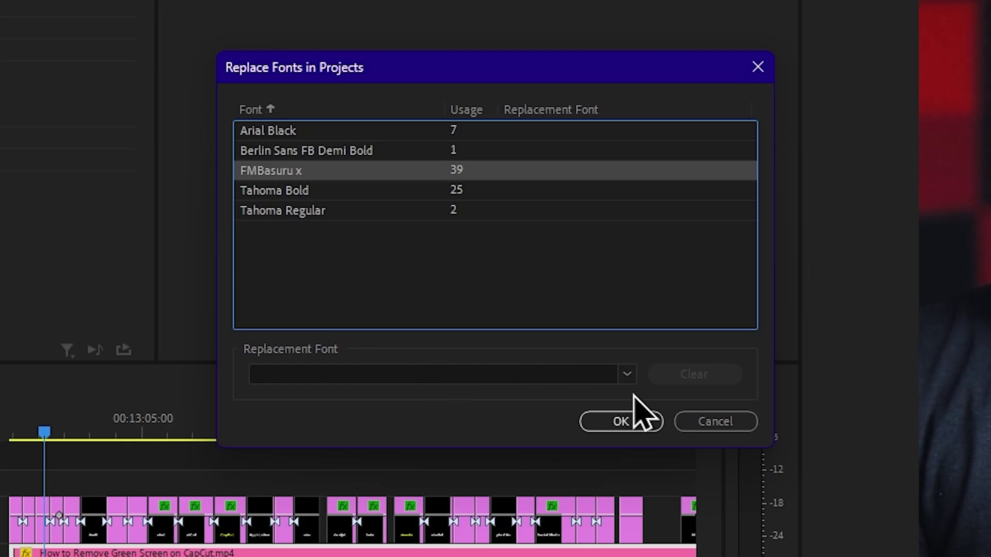
pyautogui.click(627, 374)
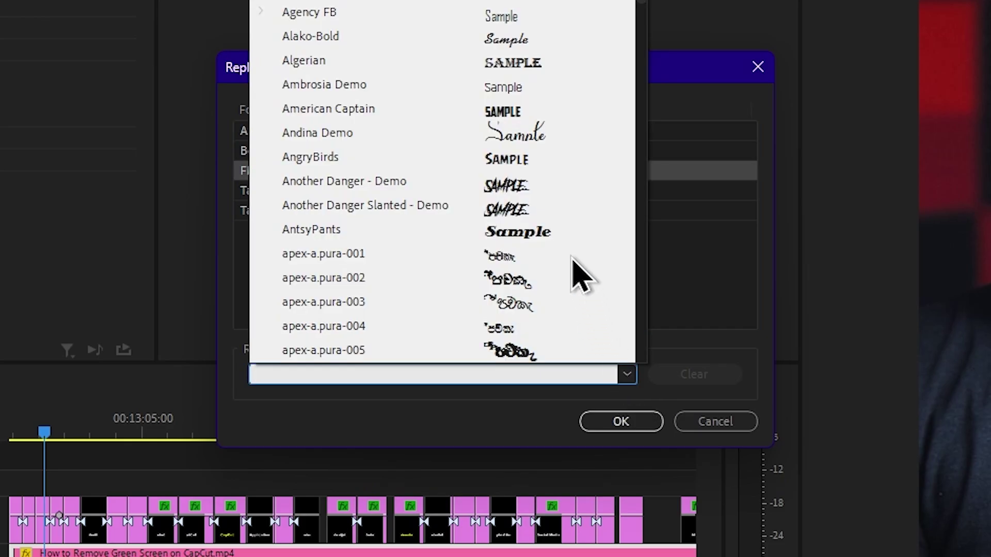
pyautogui.write('fm')
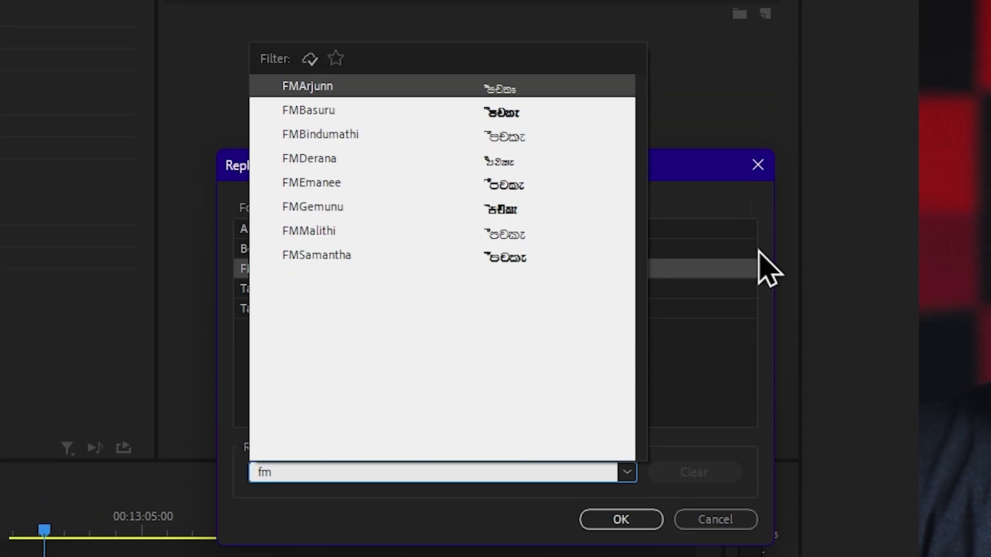
pyautogui.click(390, 206)
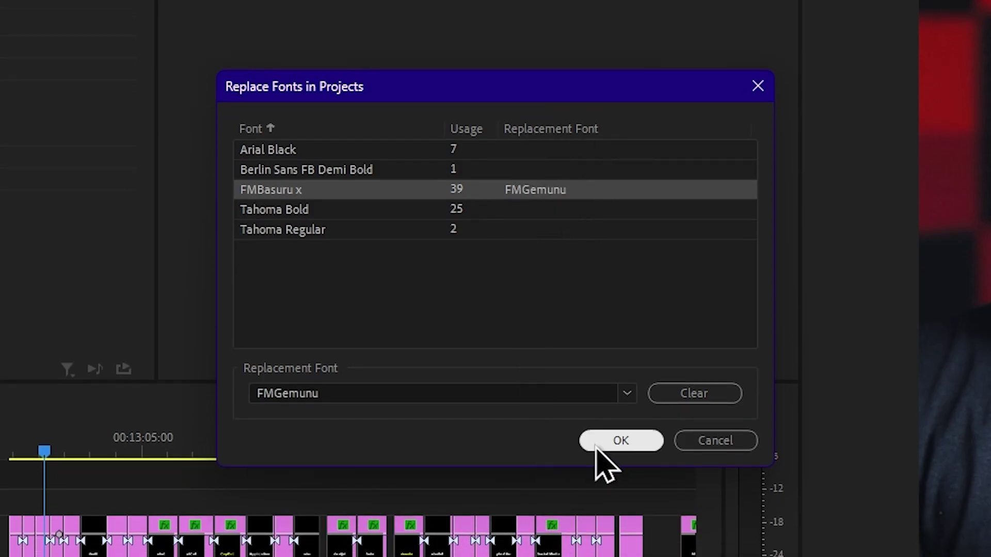
pyautogui.click(640, 439)
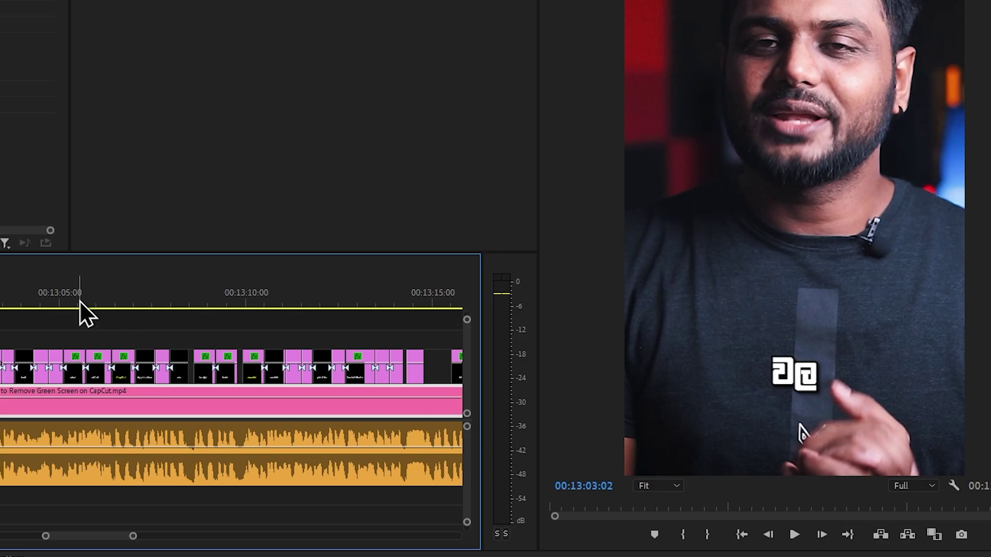
# Review the replaced caption font around 00:13:06:05 and switch to the Selection tool.
pyautogui.moveTo(82, 304); pyautogui.dragTo(107, 302)
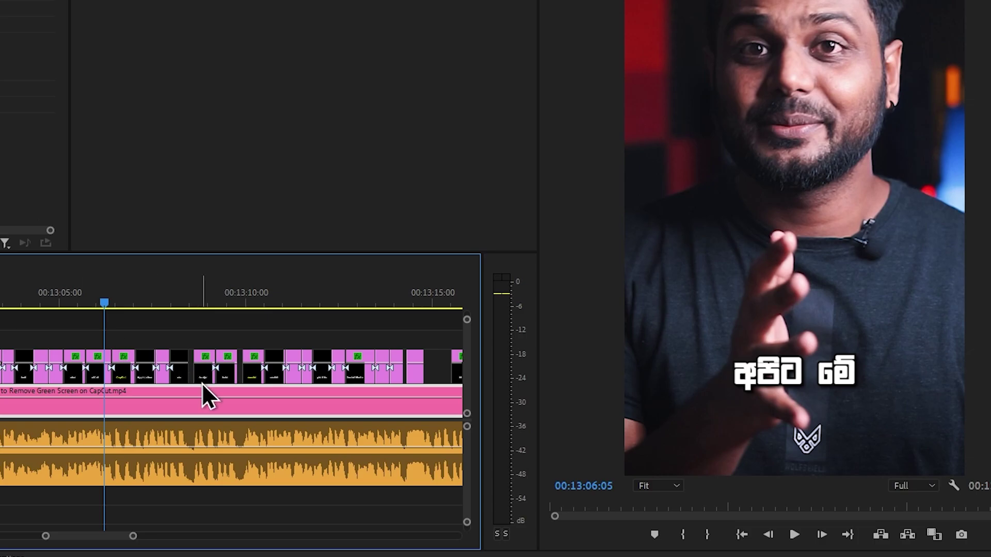
pyautogui.hscroll(2, 205, 379)
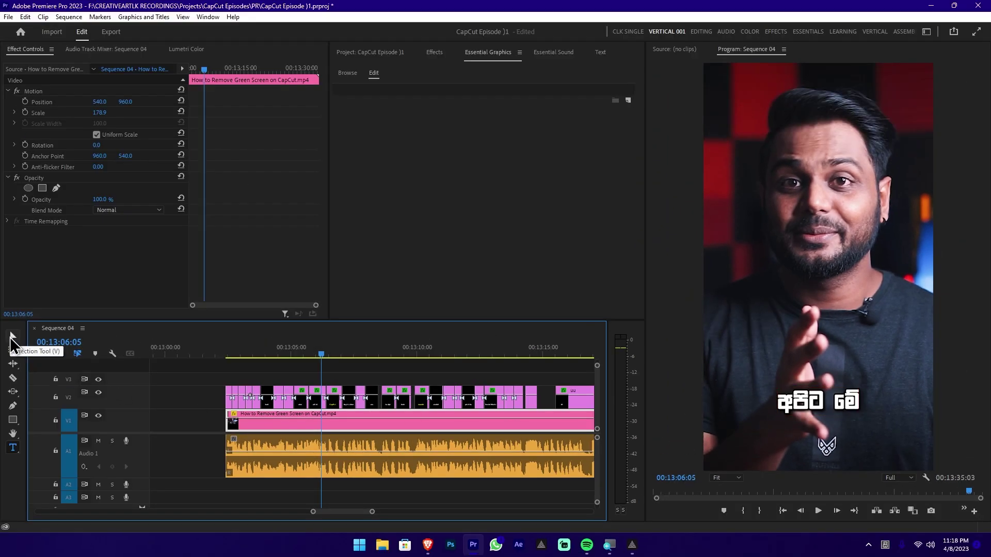
pyautogui.click(12, 339)
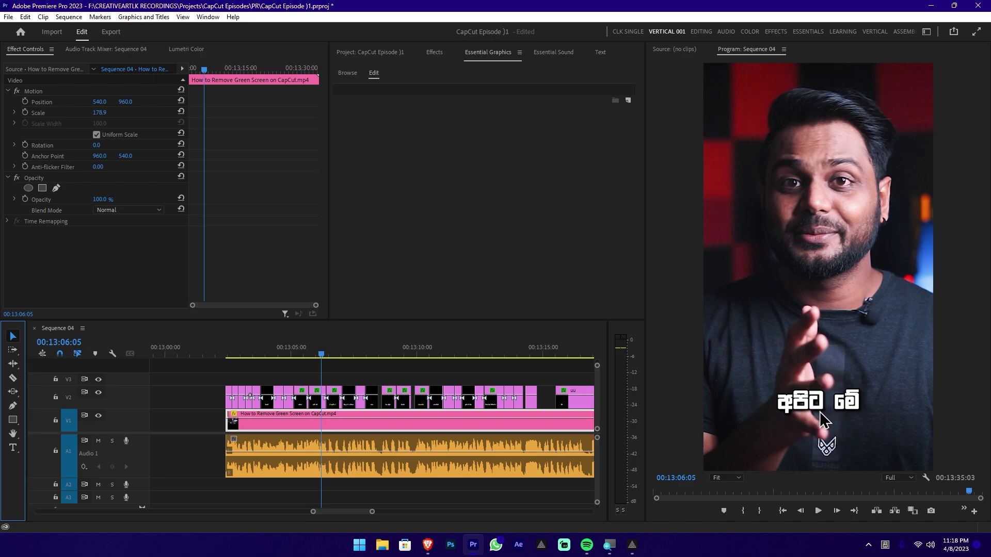
pyautogui.scroll(-1, 454, 431)
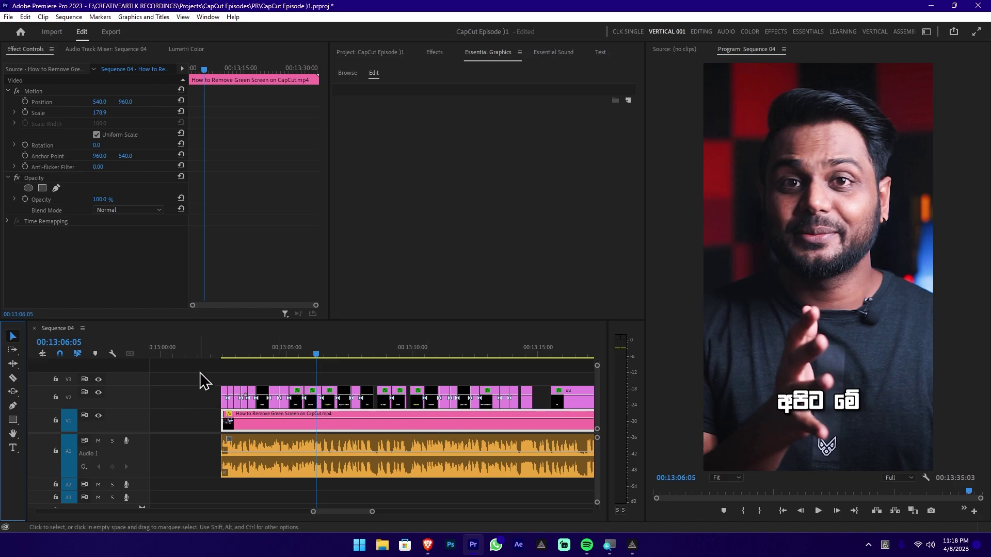
# Nest all the short caption clips on track V2 before the "uu" clip into one nested sequence, keeping the suggested name.
pyautogui.moveTo(191, 372); pyautogui.dragTo(539, 399)
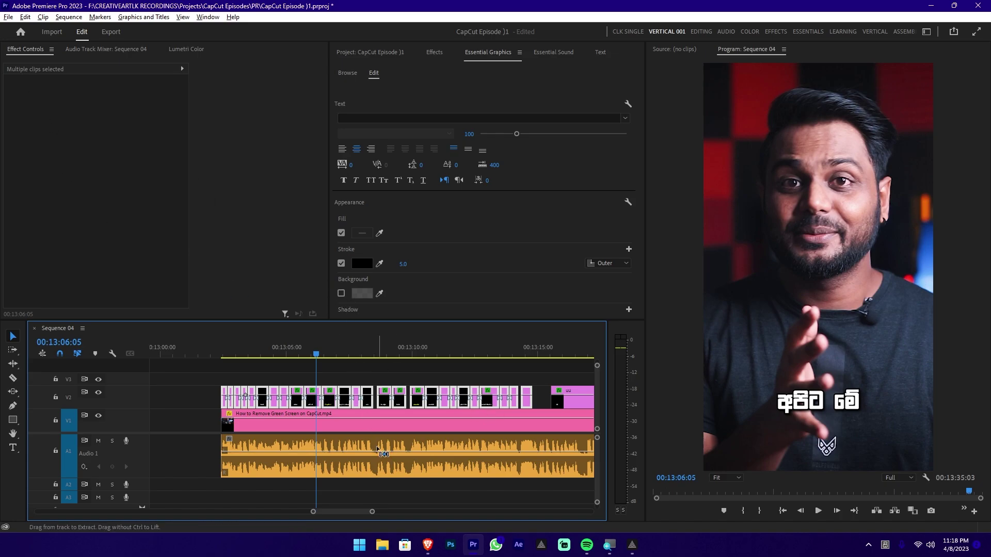
pyautogui.rightClick(359, 409)
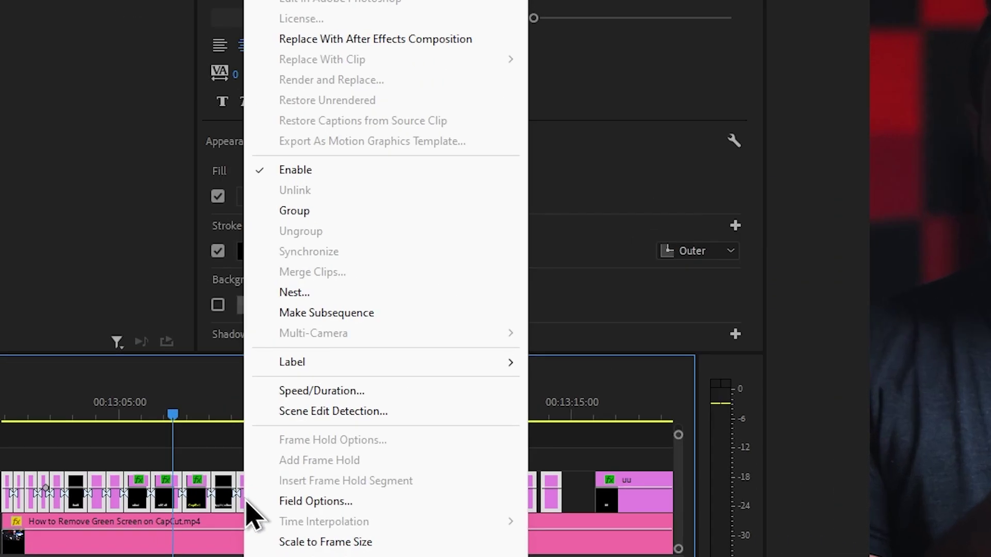
pyautogui.click(316, 293)
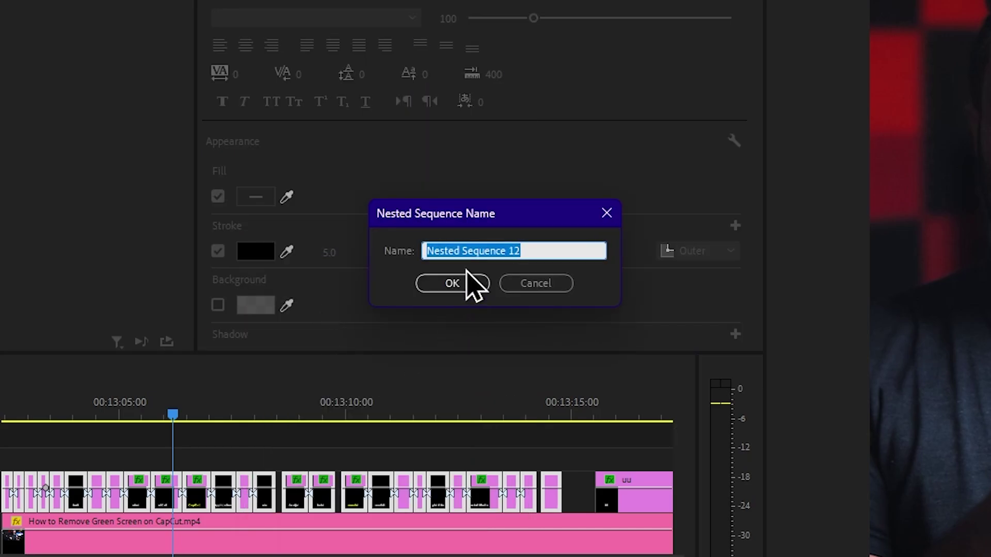
pyautogui.click(529, 246)
pyautogui.moveTo(549, 242); pyautogui.dragTo(400, 279)
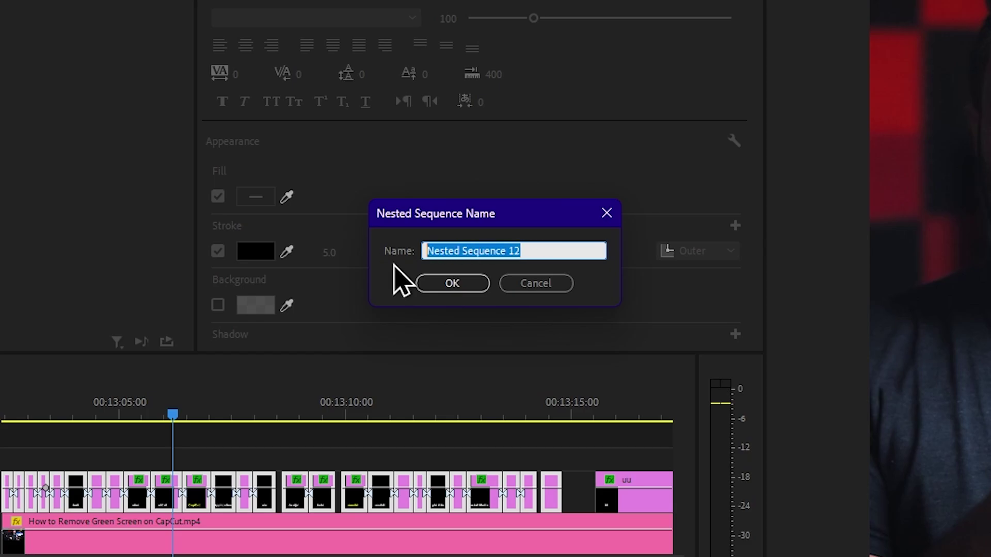
pyautogui.click(466, 284)
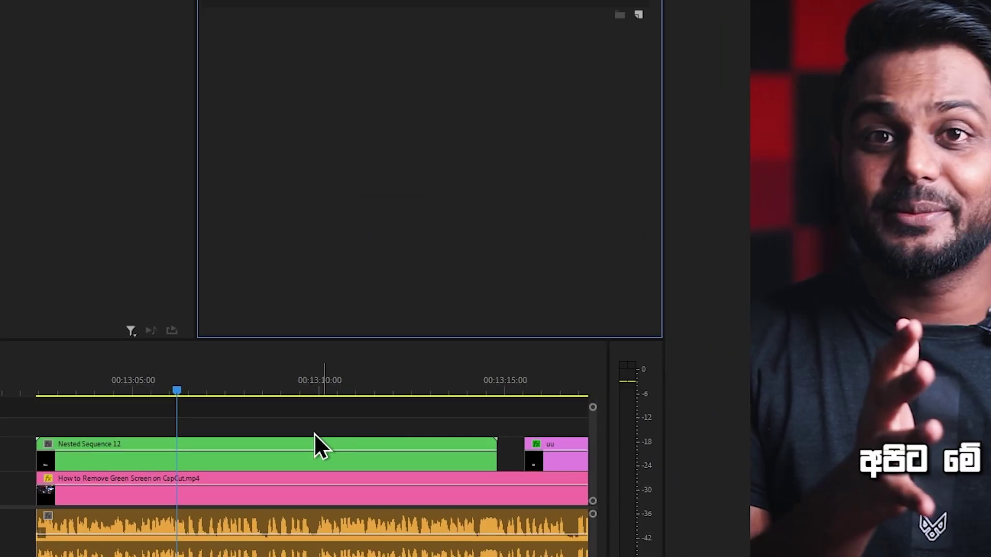
# Move the anchor point of the nested captions clip onto the caption text, at about 543.6, 1594.7.
pyautogui.click(266, 438)
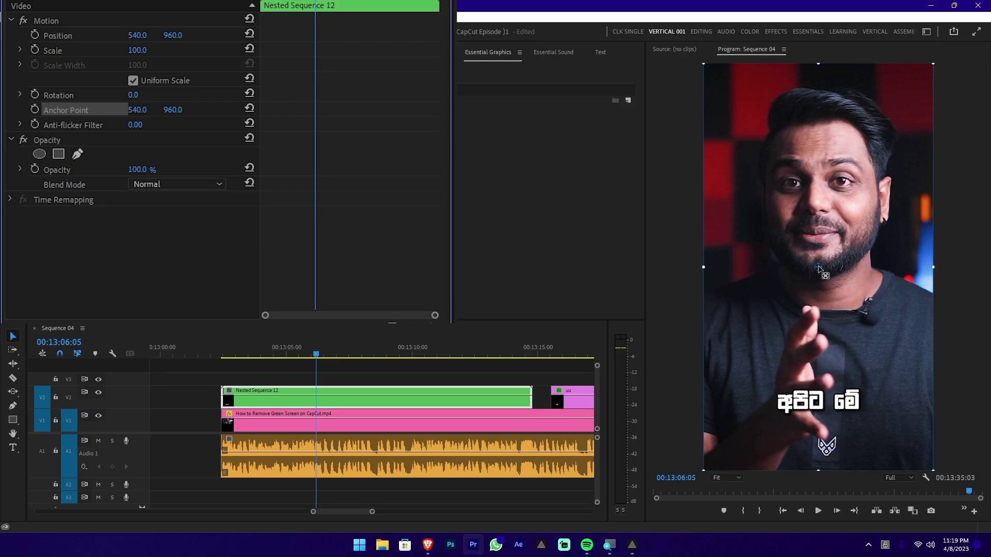
pyautogui.moveTo(819, 268); pyautogui.dragTo(824, 404)
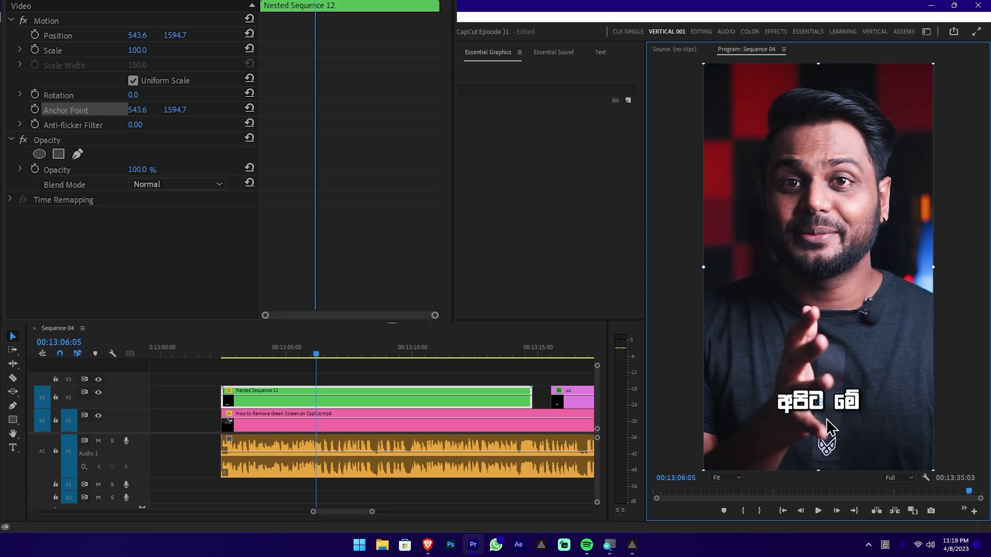
# Scale the nested captions to 114.2, checking the fit on the "Application" caption, and return the playhead to the clip's start at 00:13:02:10.
pyautogui.moveTo(138, 50); pyautogui.dragTo(149, 50)
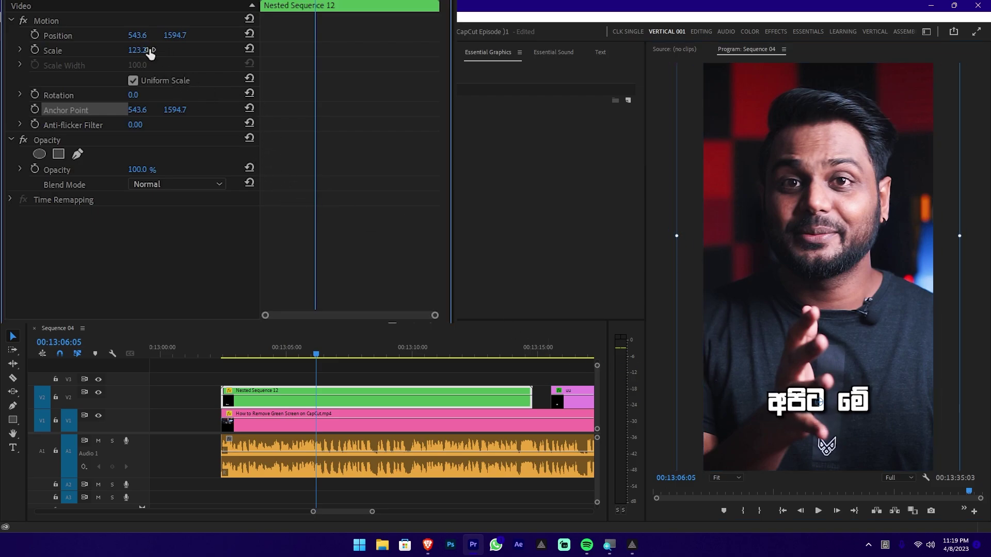
pyautogui.click(324, 360)
pyautogui.moveTo(325, 360); pyautogui.dragTo(343, 360)
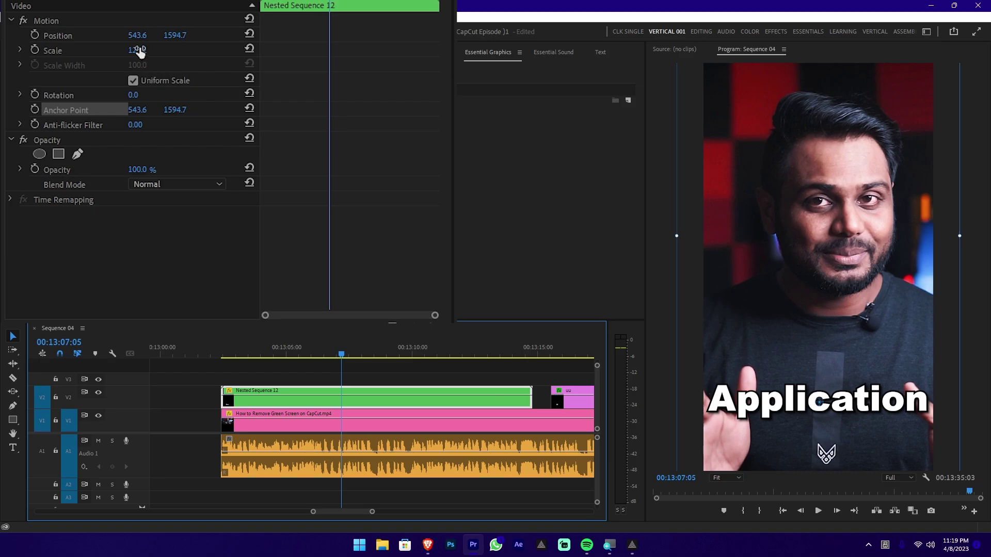
pyautogui.moveTo(139, 50); pyautogui.dragTo(131, 51)
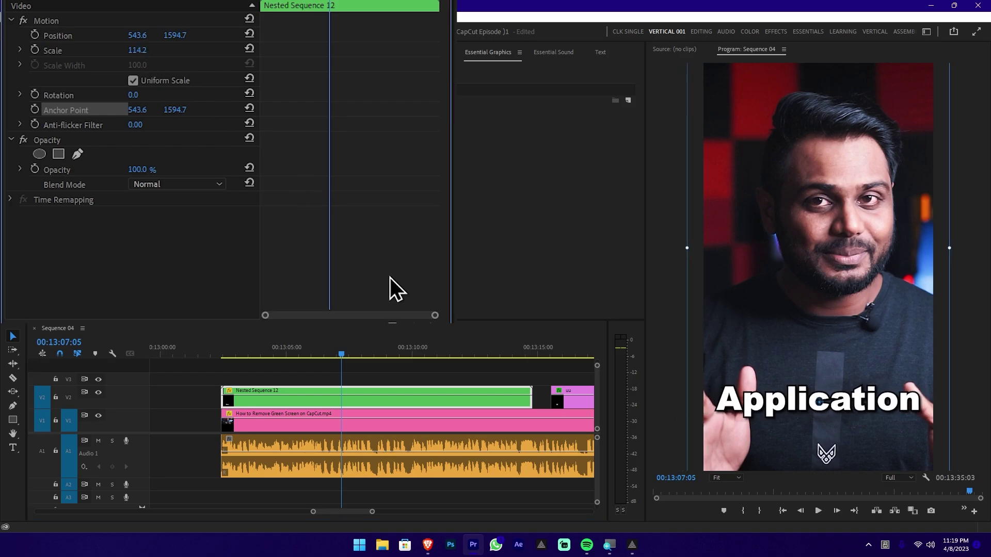
pyautogui.click(344, 355)
pyautogui.moveTo(347, 357); pyautogui.dragTo(190, 357)
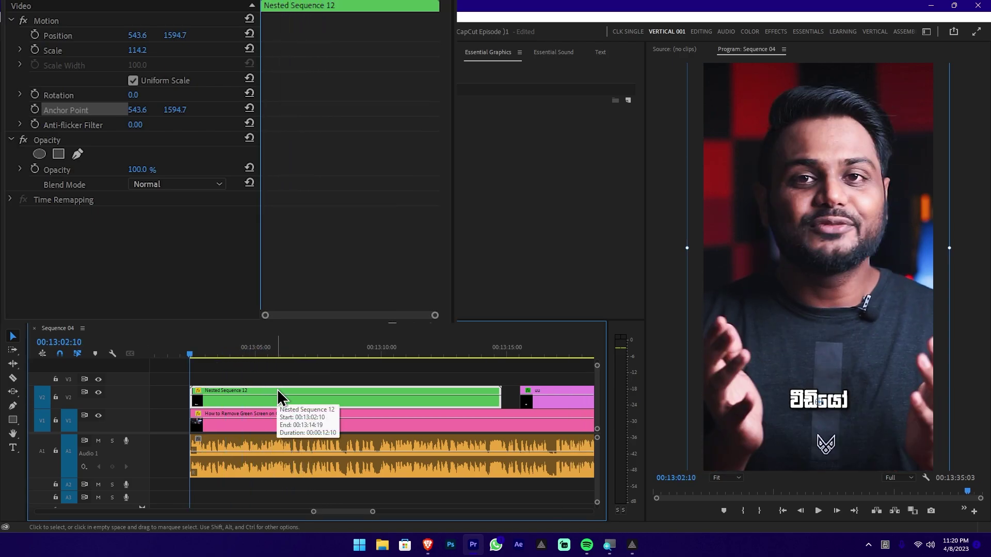